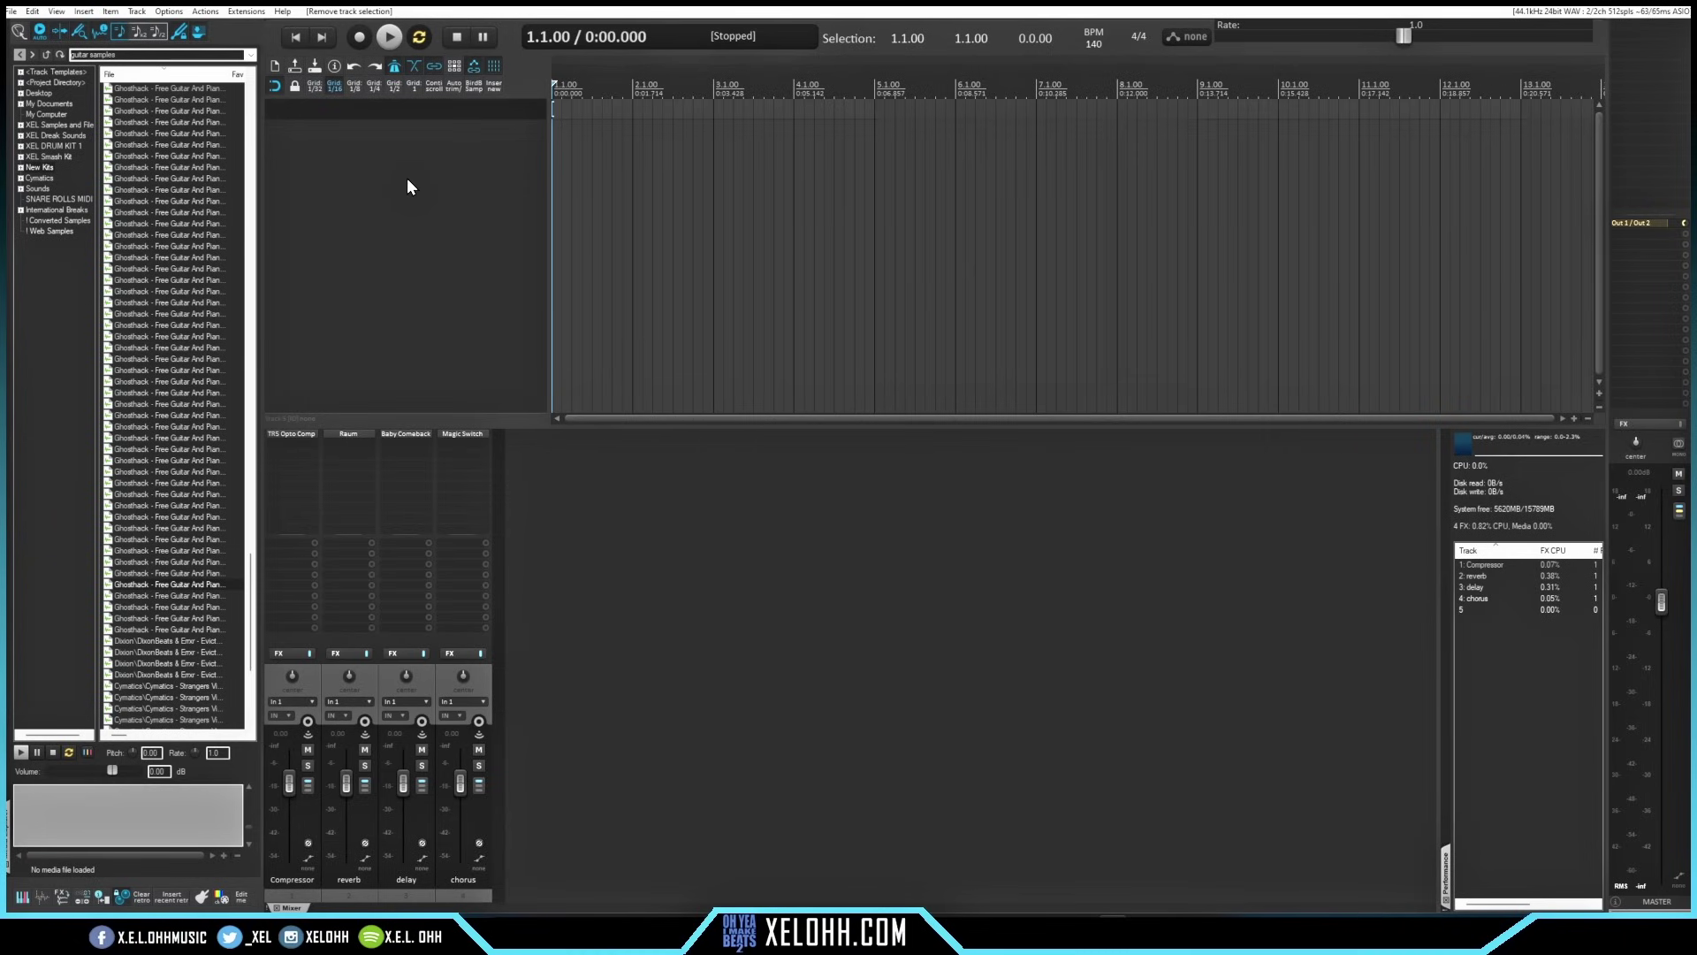
# Add four new empty tracks to the project.
pyautogui.doubleClick(445, 247)
pyautogui.doubleClick(453, 310)
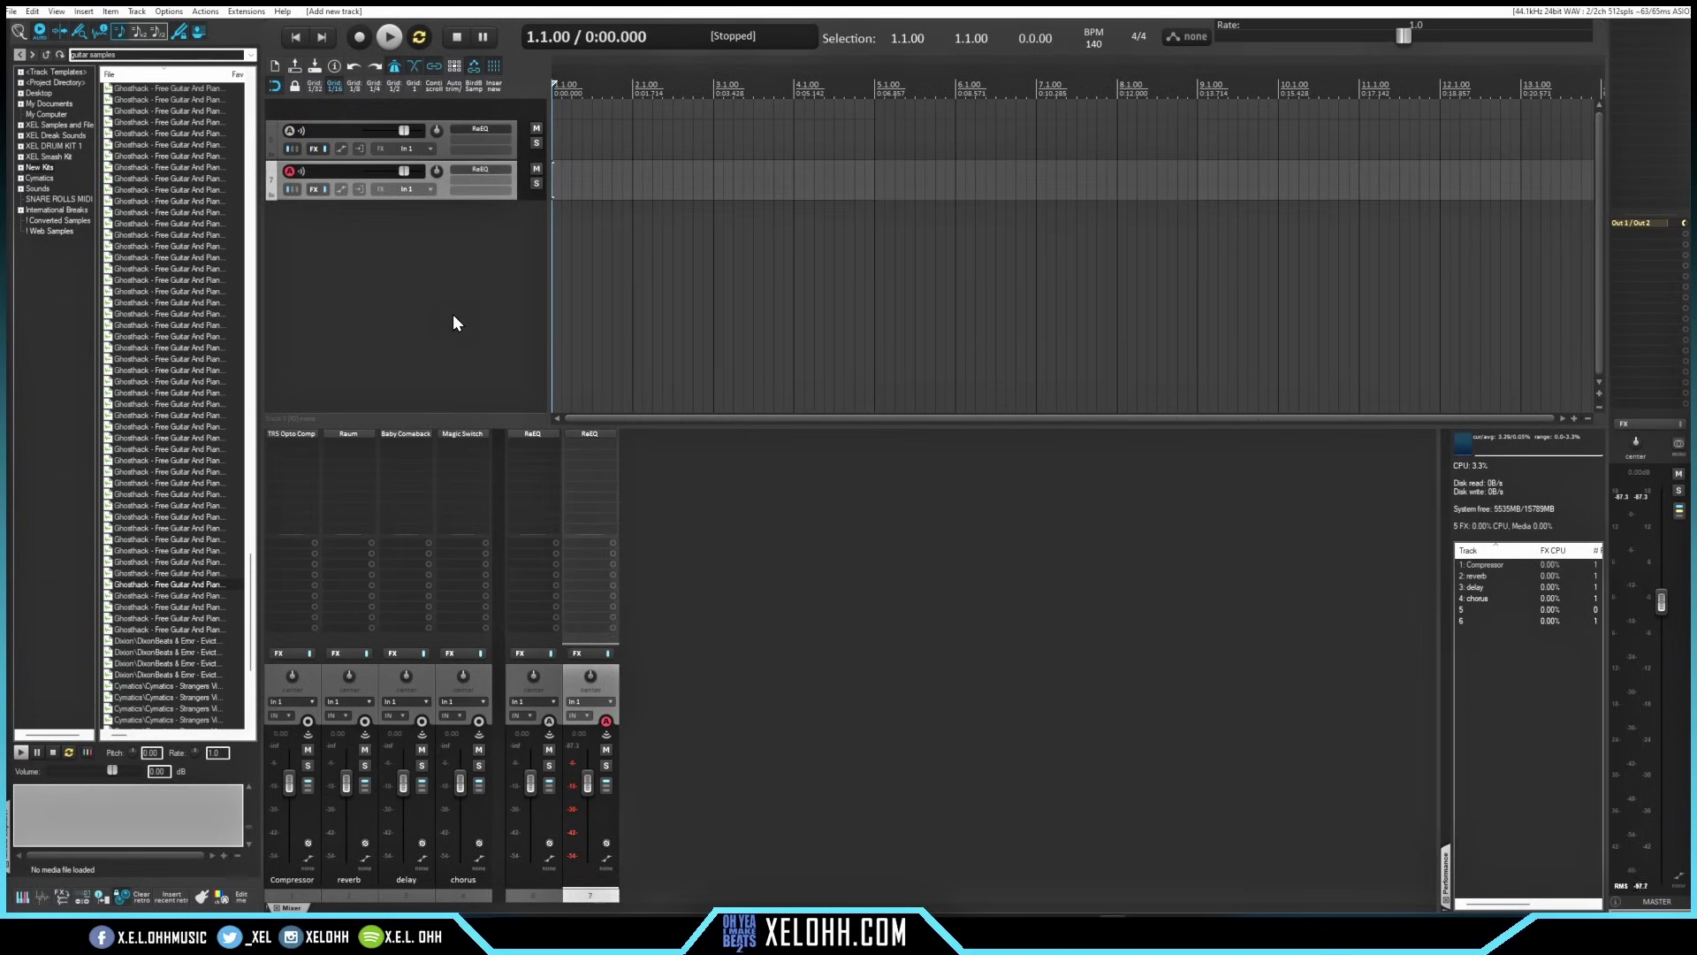
pyautogui.doubleClick(453, 316)
pyautogui.doubleClick(460, 369)
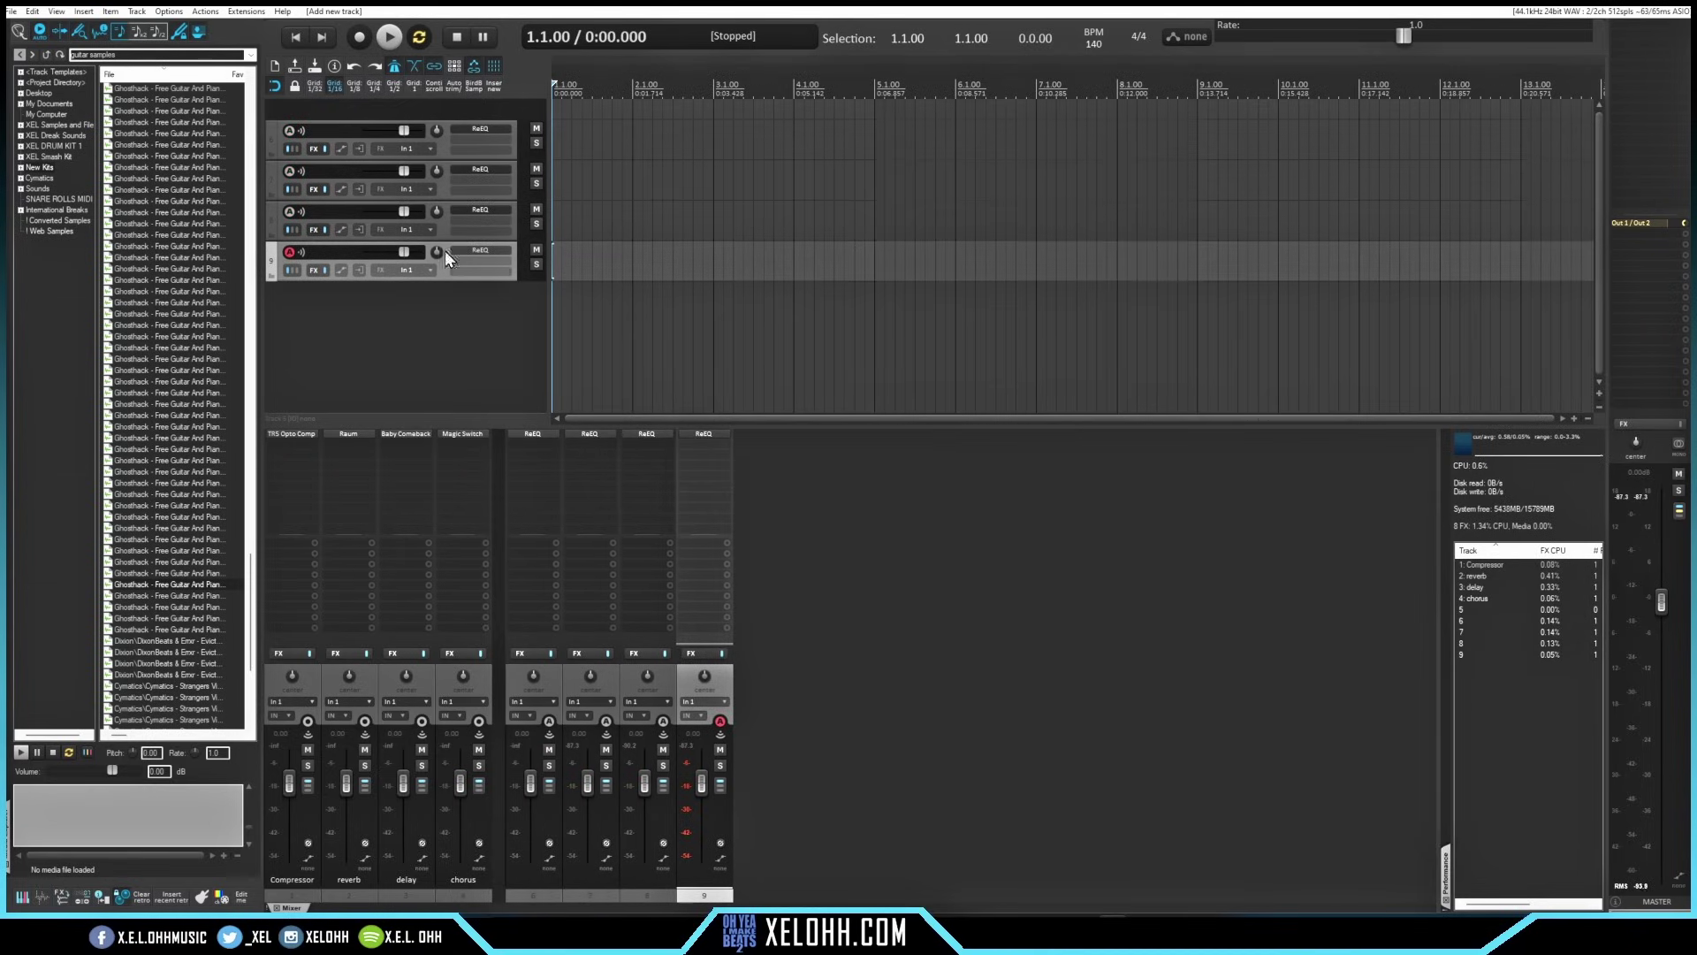
# Insert visual spacers before and after the third of the new tracks.
pyautogui.click(461, 177)
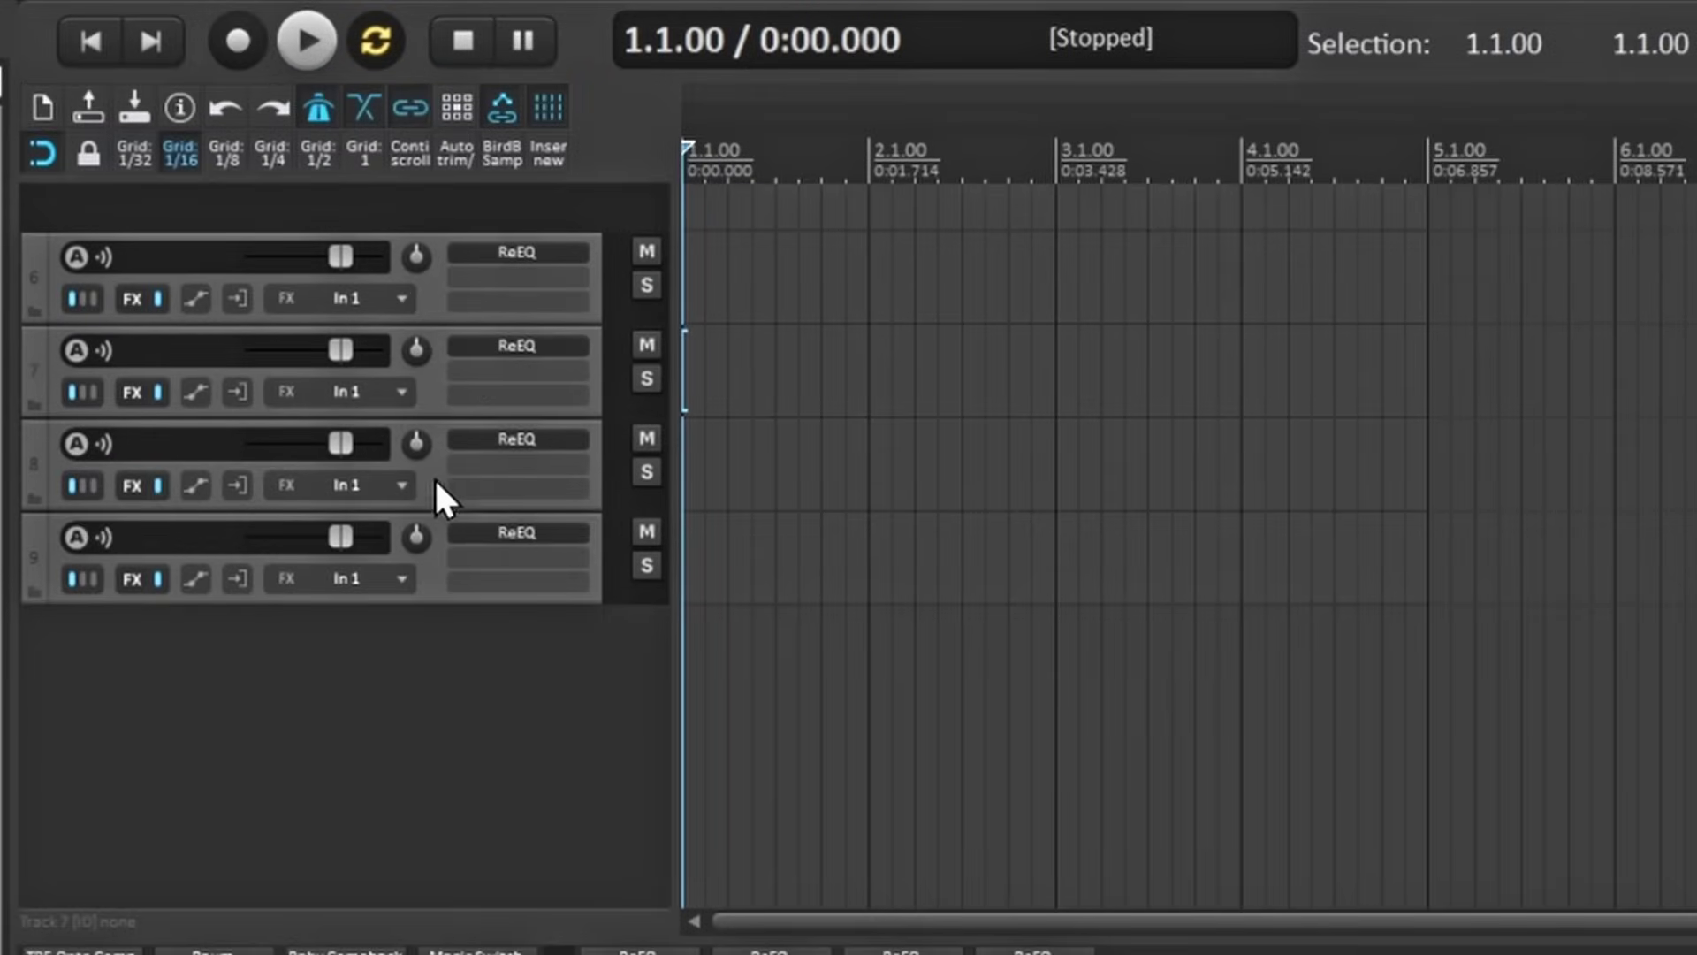
pyautogui.click(434, 476)
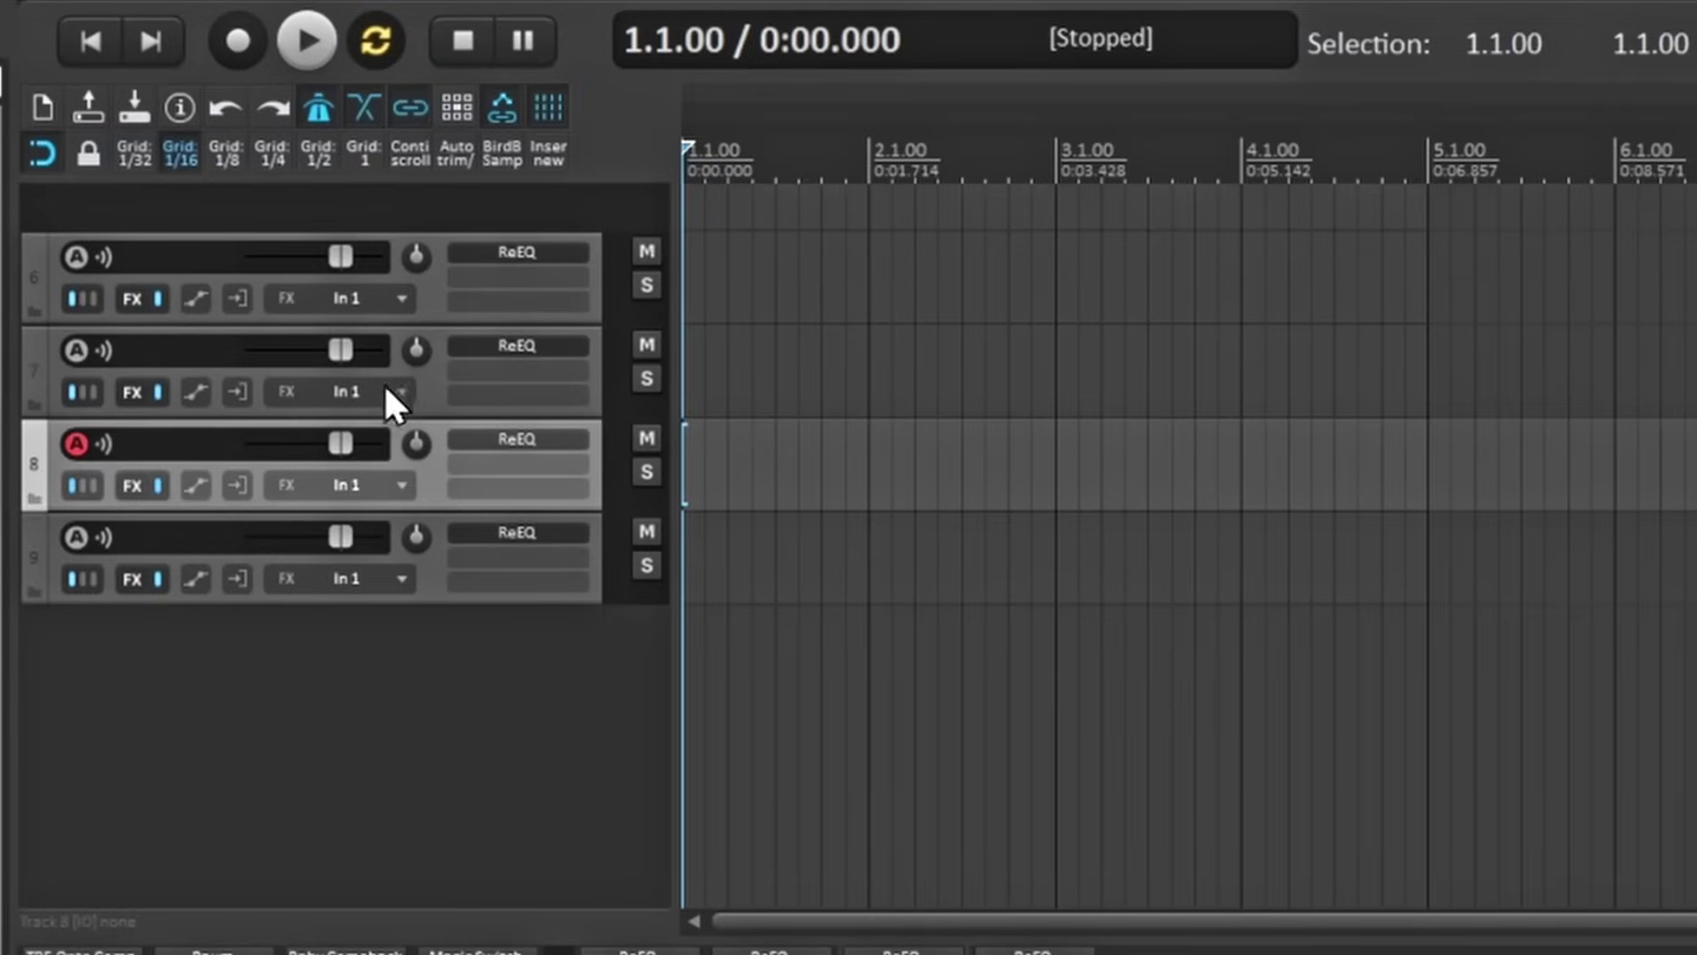
pyautogui.rightClick(434, 462)
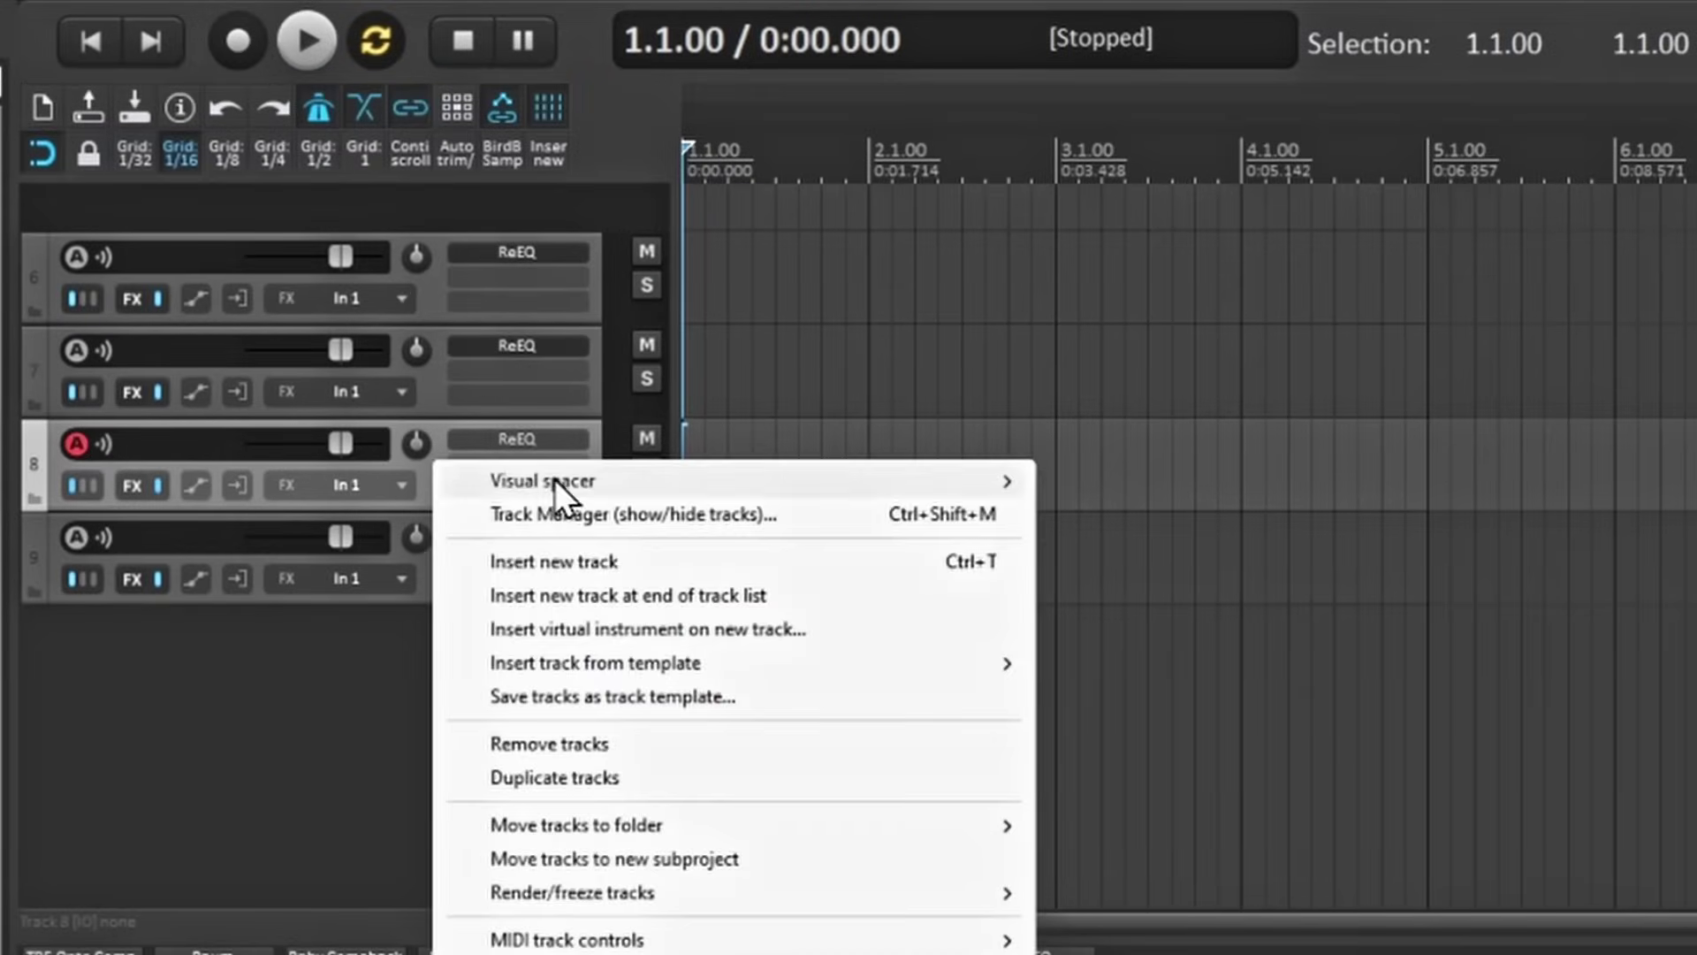
pyautogui.moveTo(554, 479)
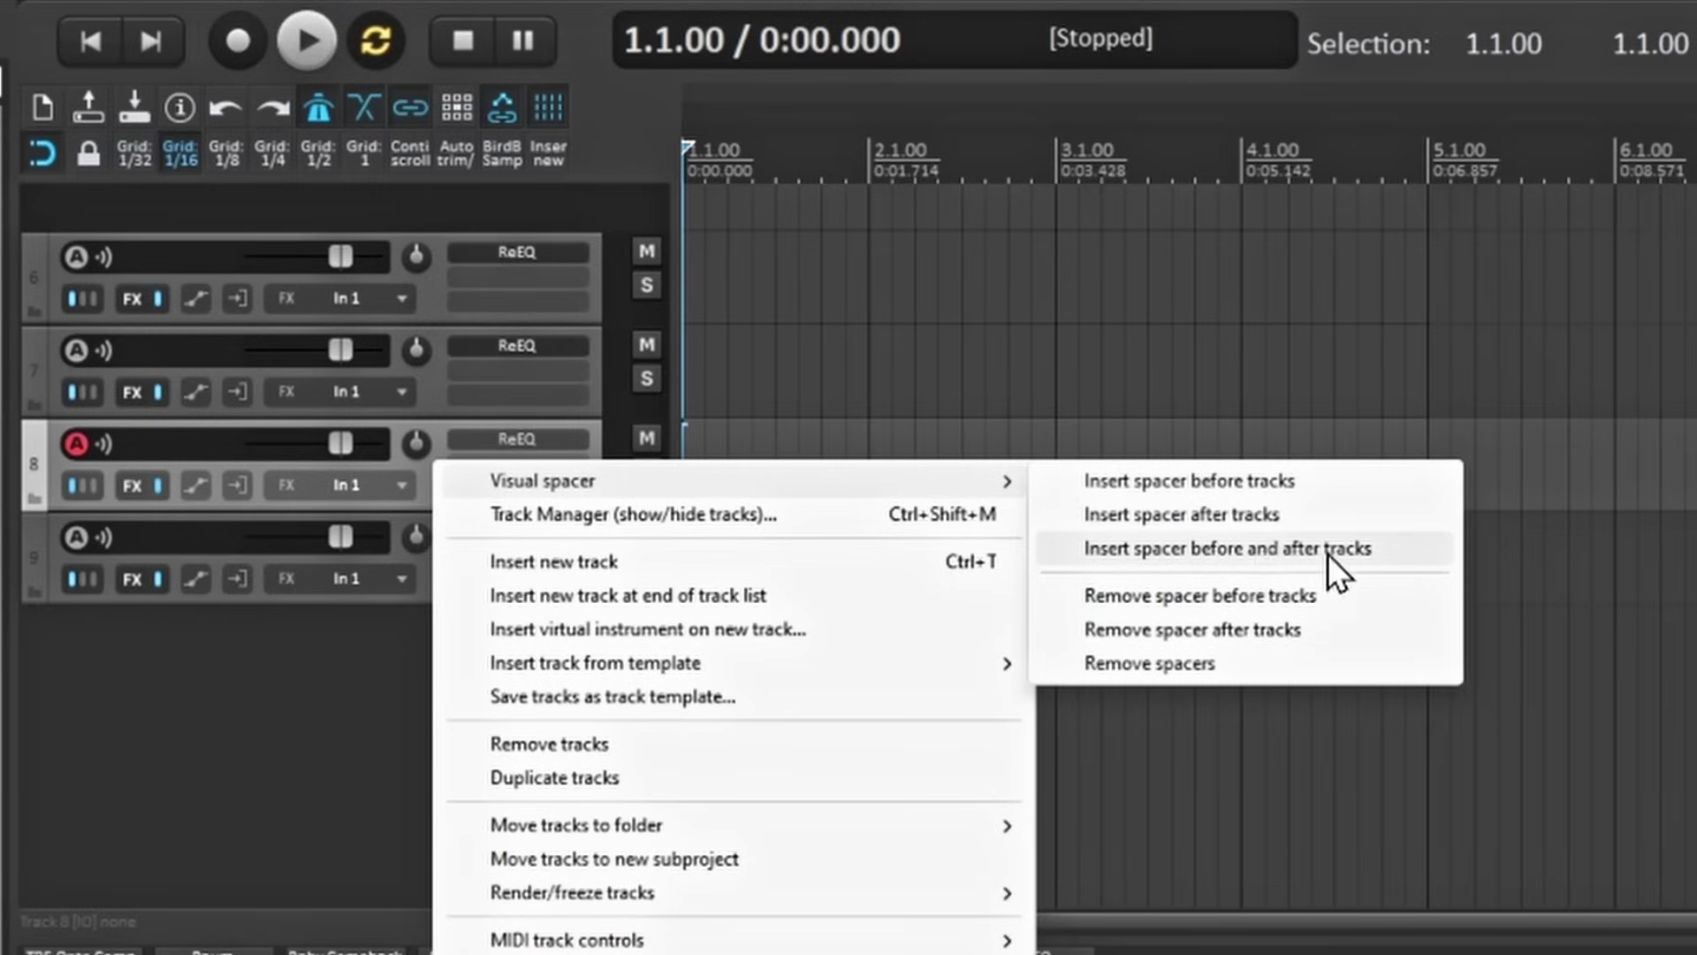
pyautogui.click(1391, 554)
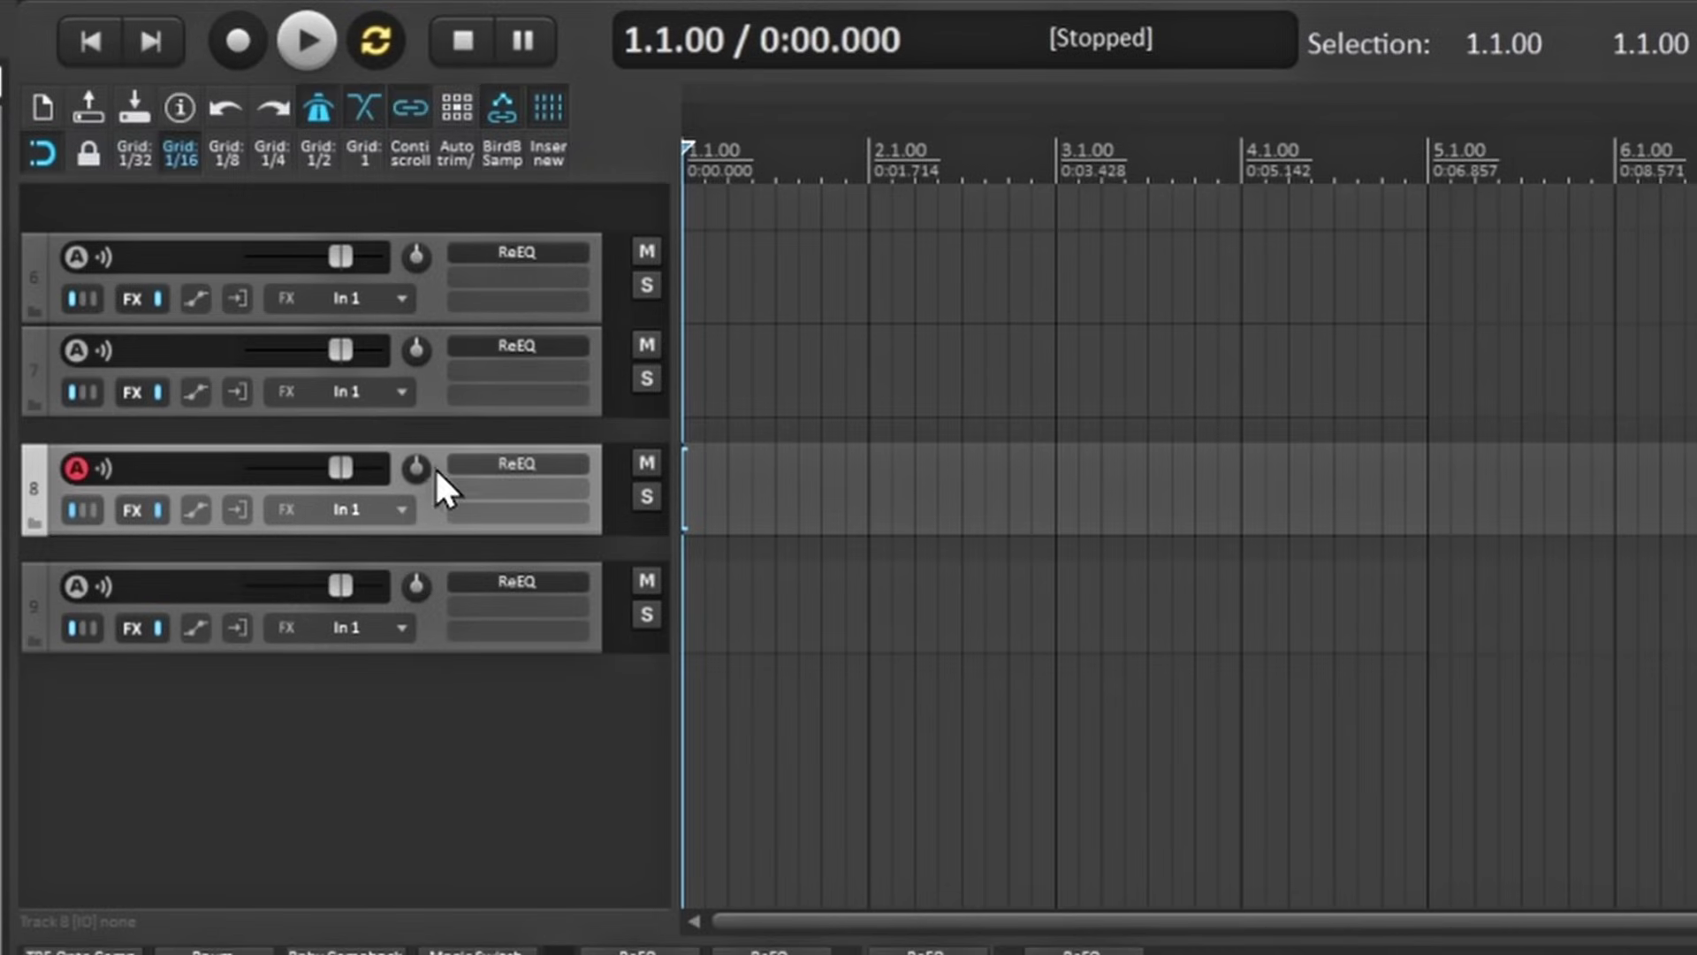
pyautogui.click(361, 540)
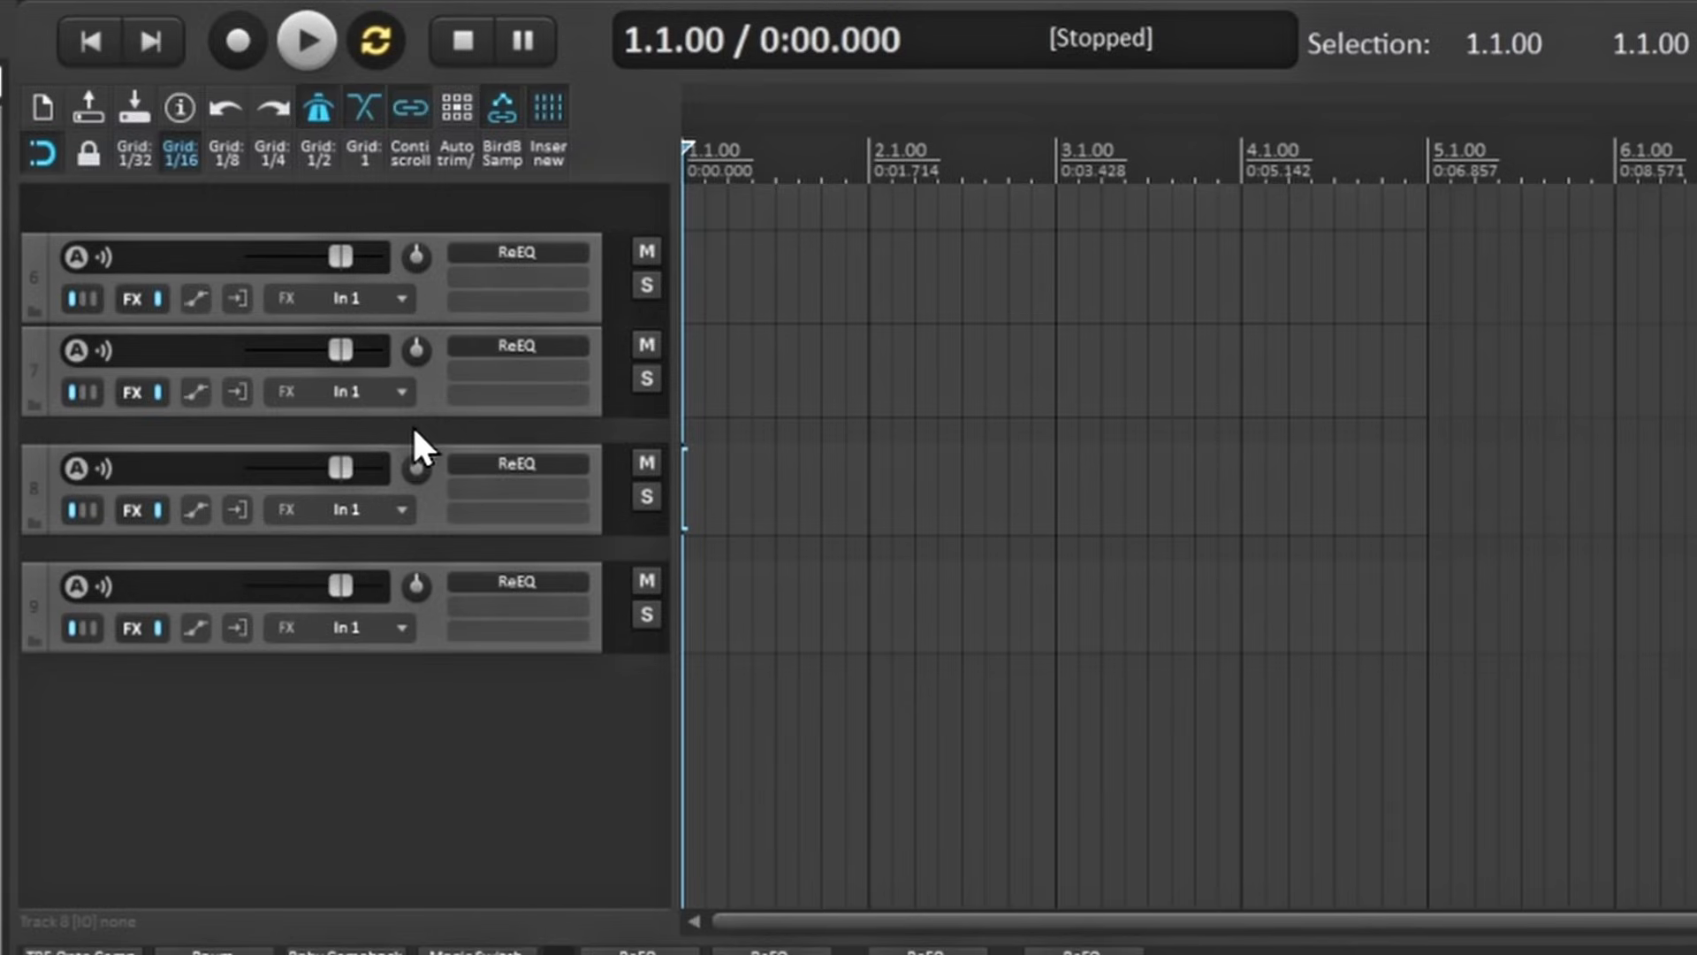
pyautogui.moveTo(412, 425)
pyautogui.mouseDown()
pyautogui.moveTo(406, 231)
pyautogui.moveTo(408, 425)
pyautogui.mouseUp()
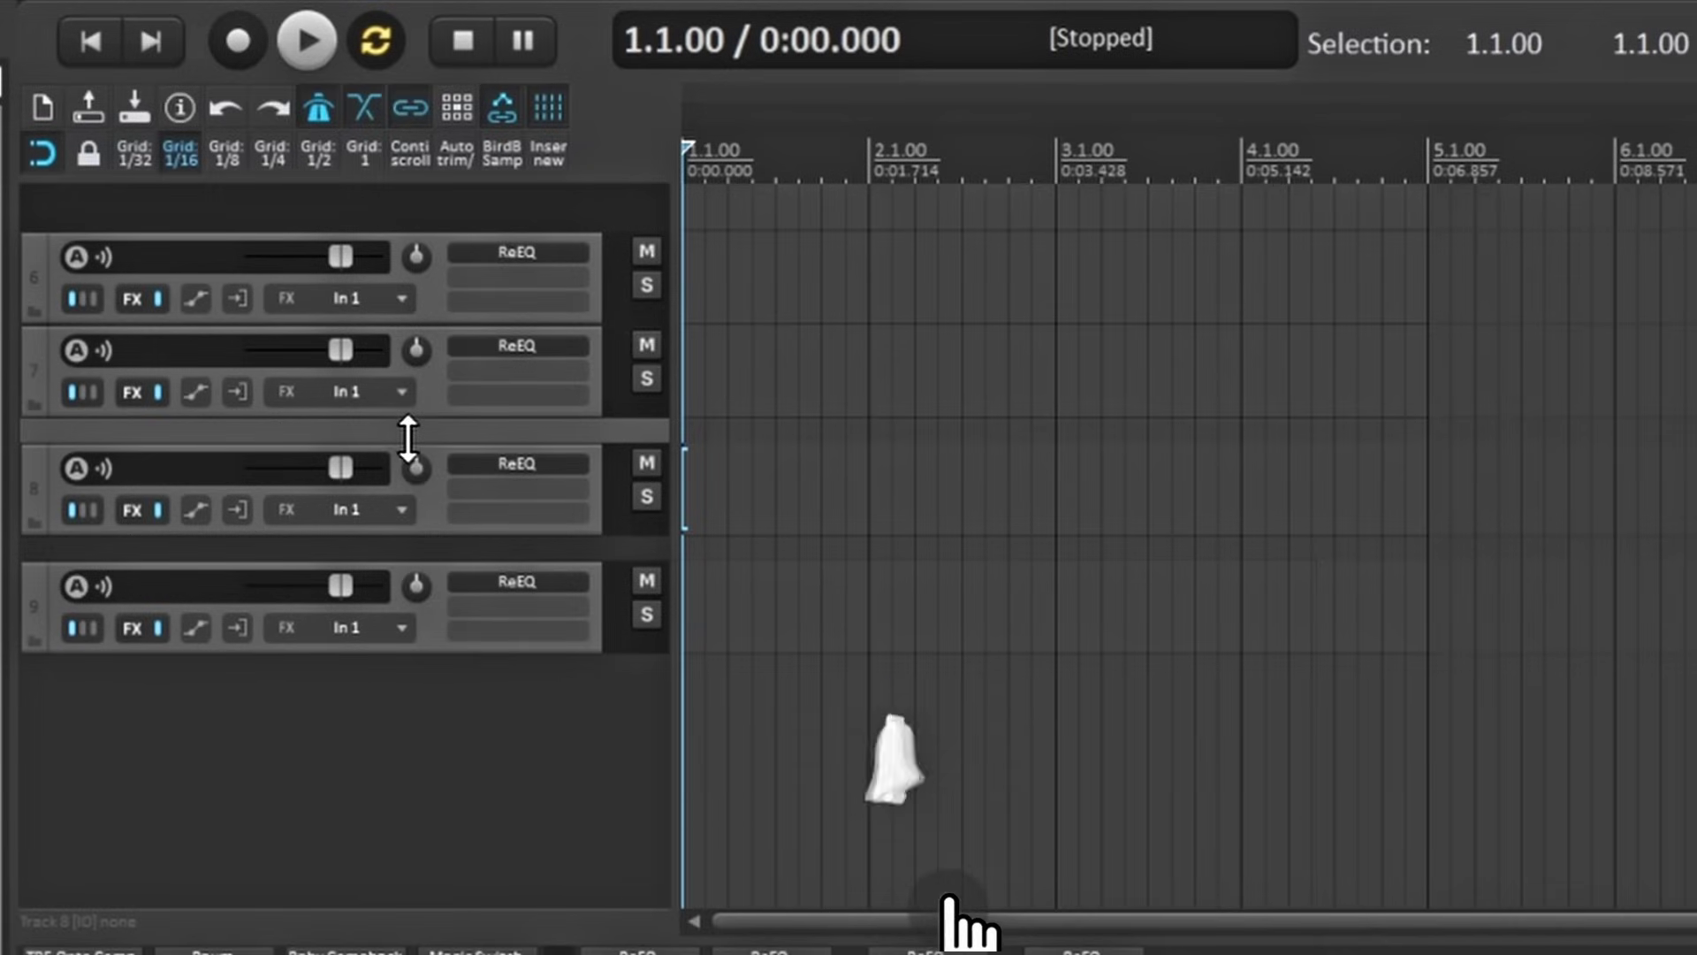
pyautogui.moveTo(408, 436)
pyautogui.mouseDown()
pyautogui.moveTo(404, 520)
pyautogui.moveTo(413, 455)
pyautogui.mouseUp()
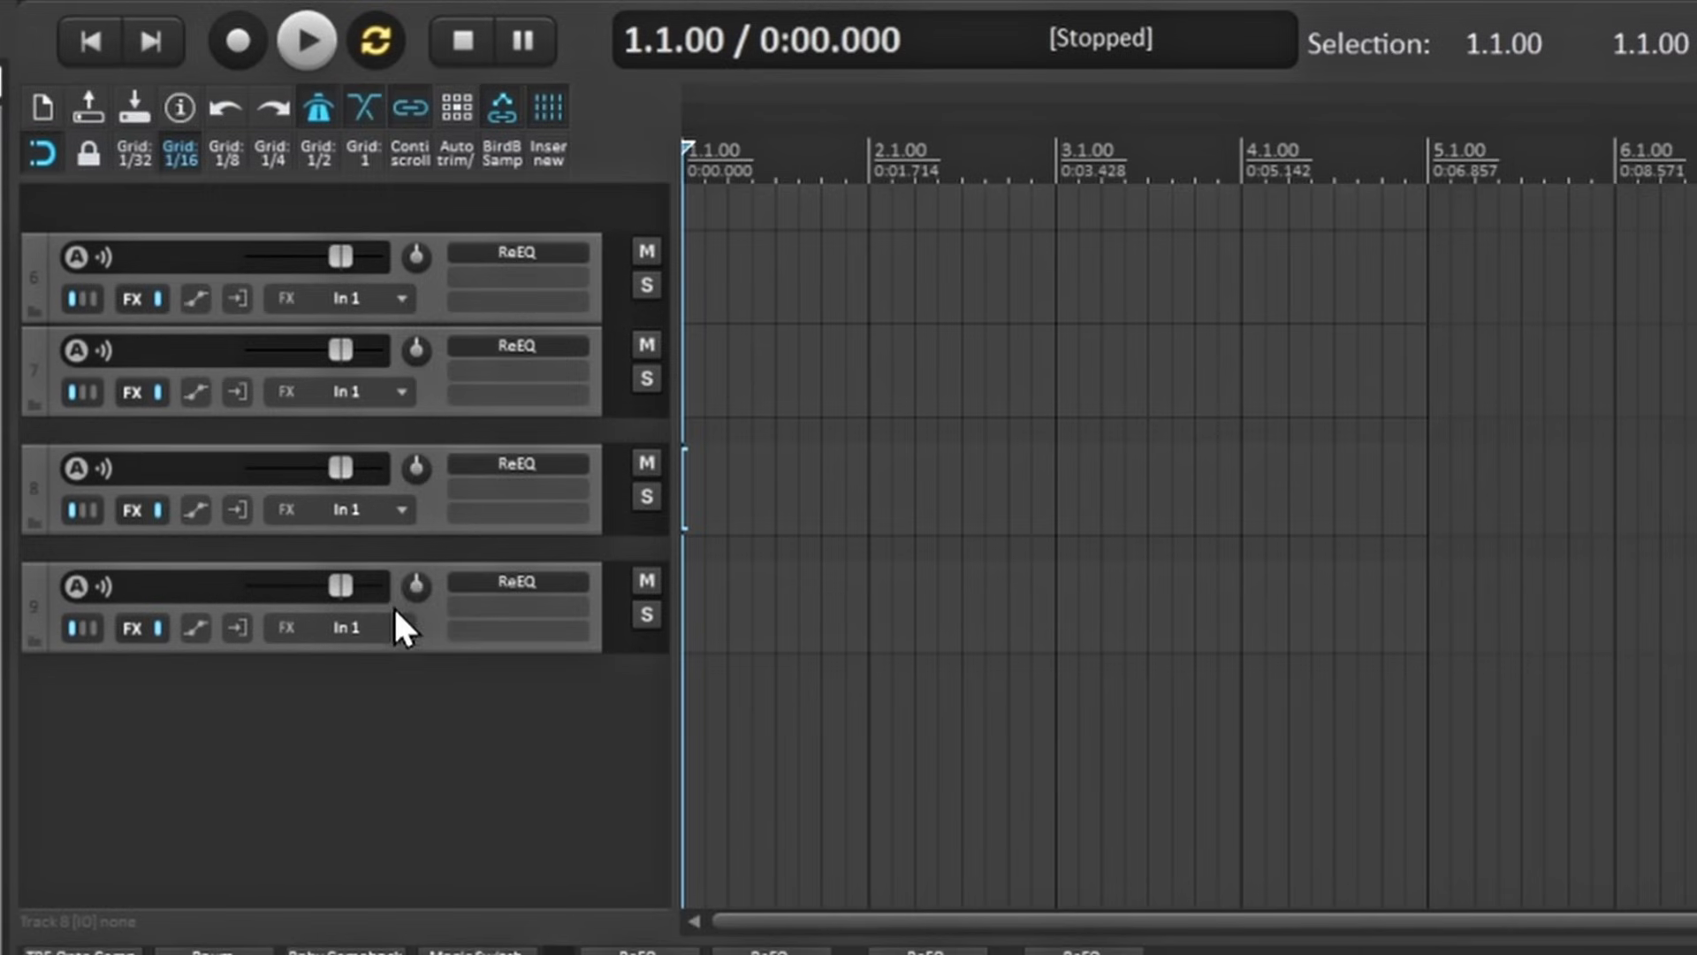
# Remove the spacers below and above the third new track.
pyautogui.rightClick(375, 541)
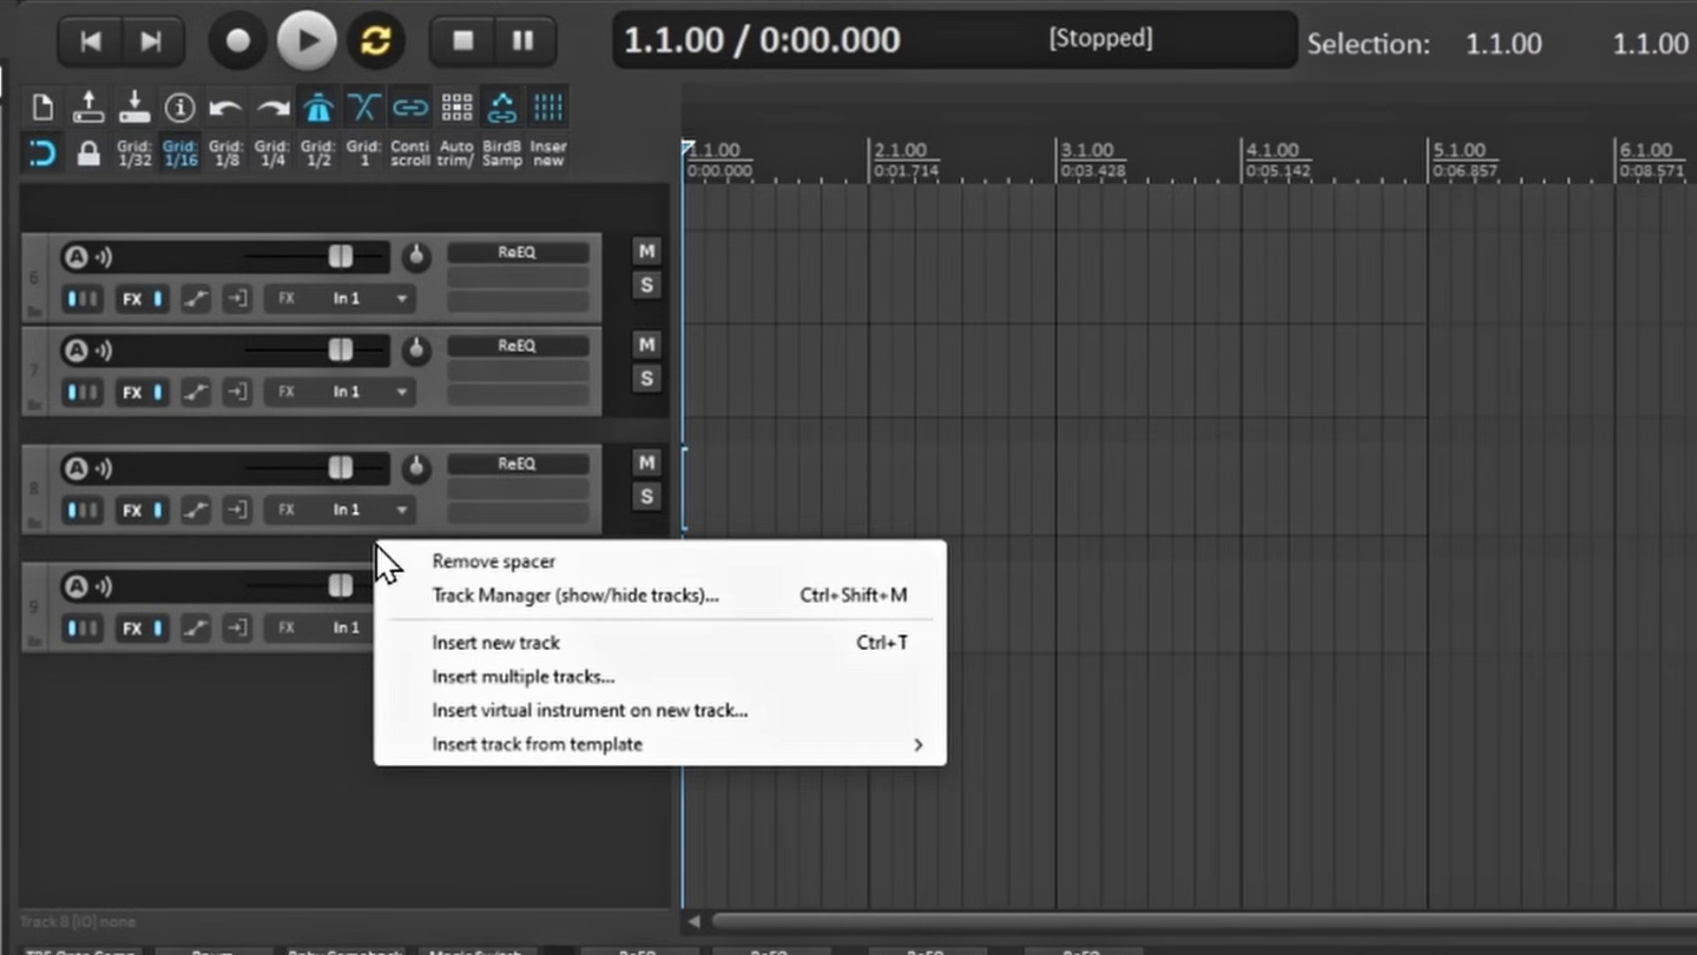
pyautogui.click(512, 565)
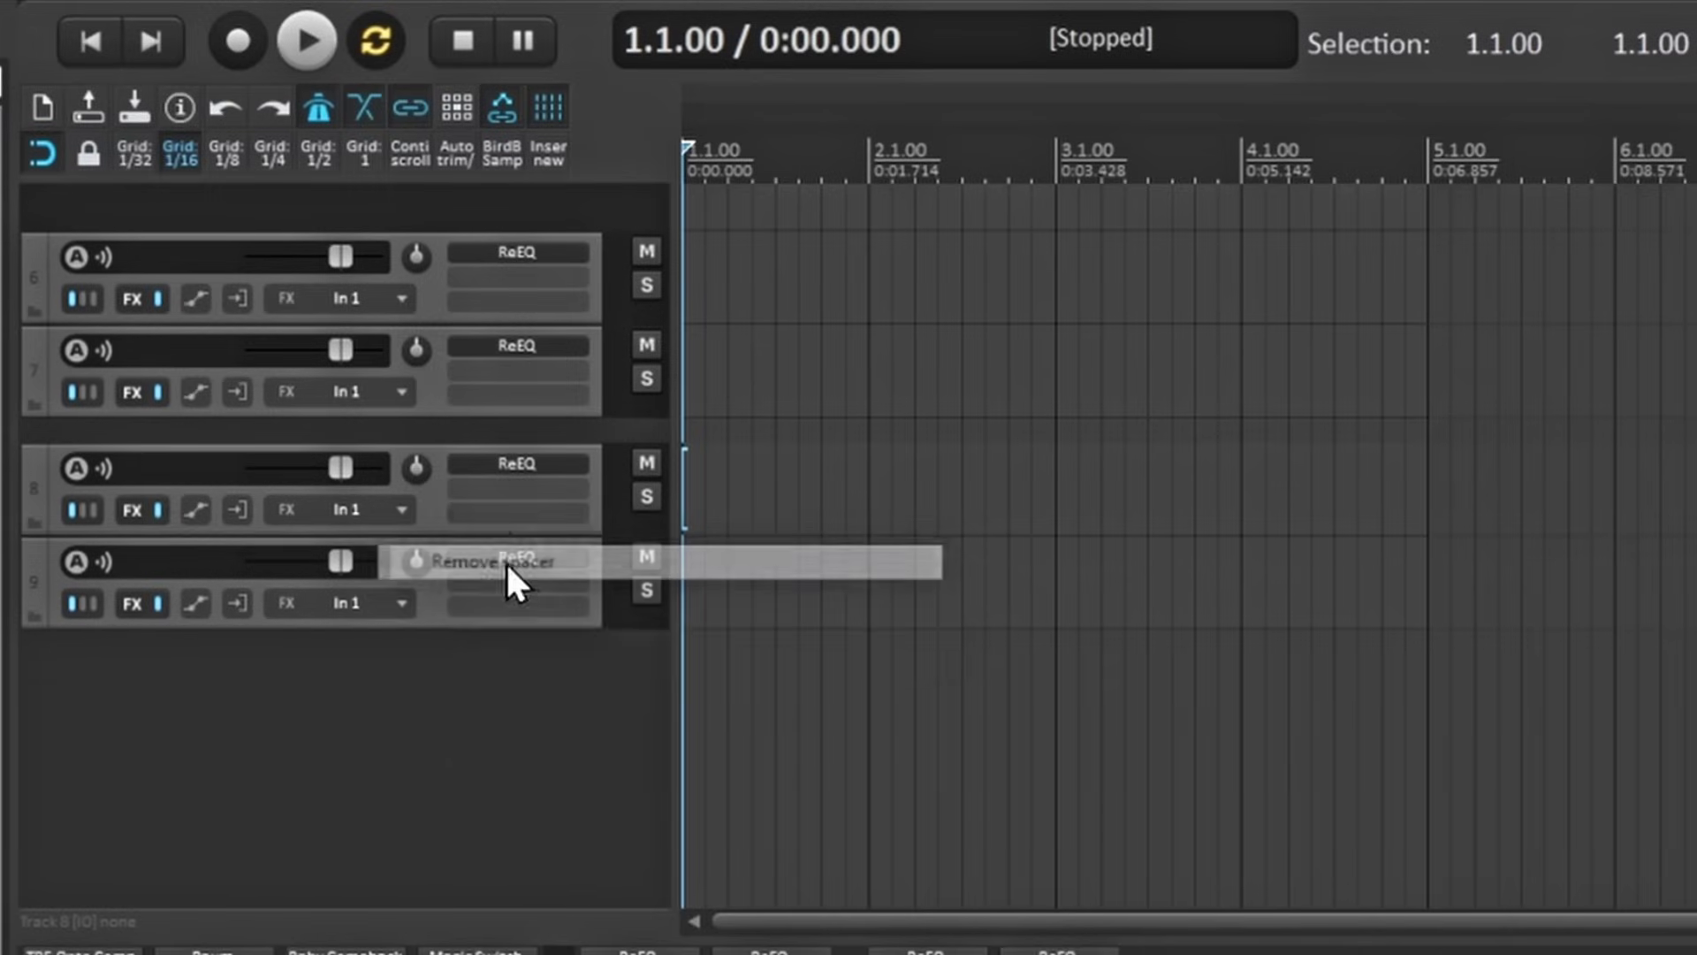
pyautogui.rightClick(459, 433)
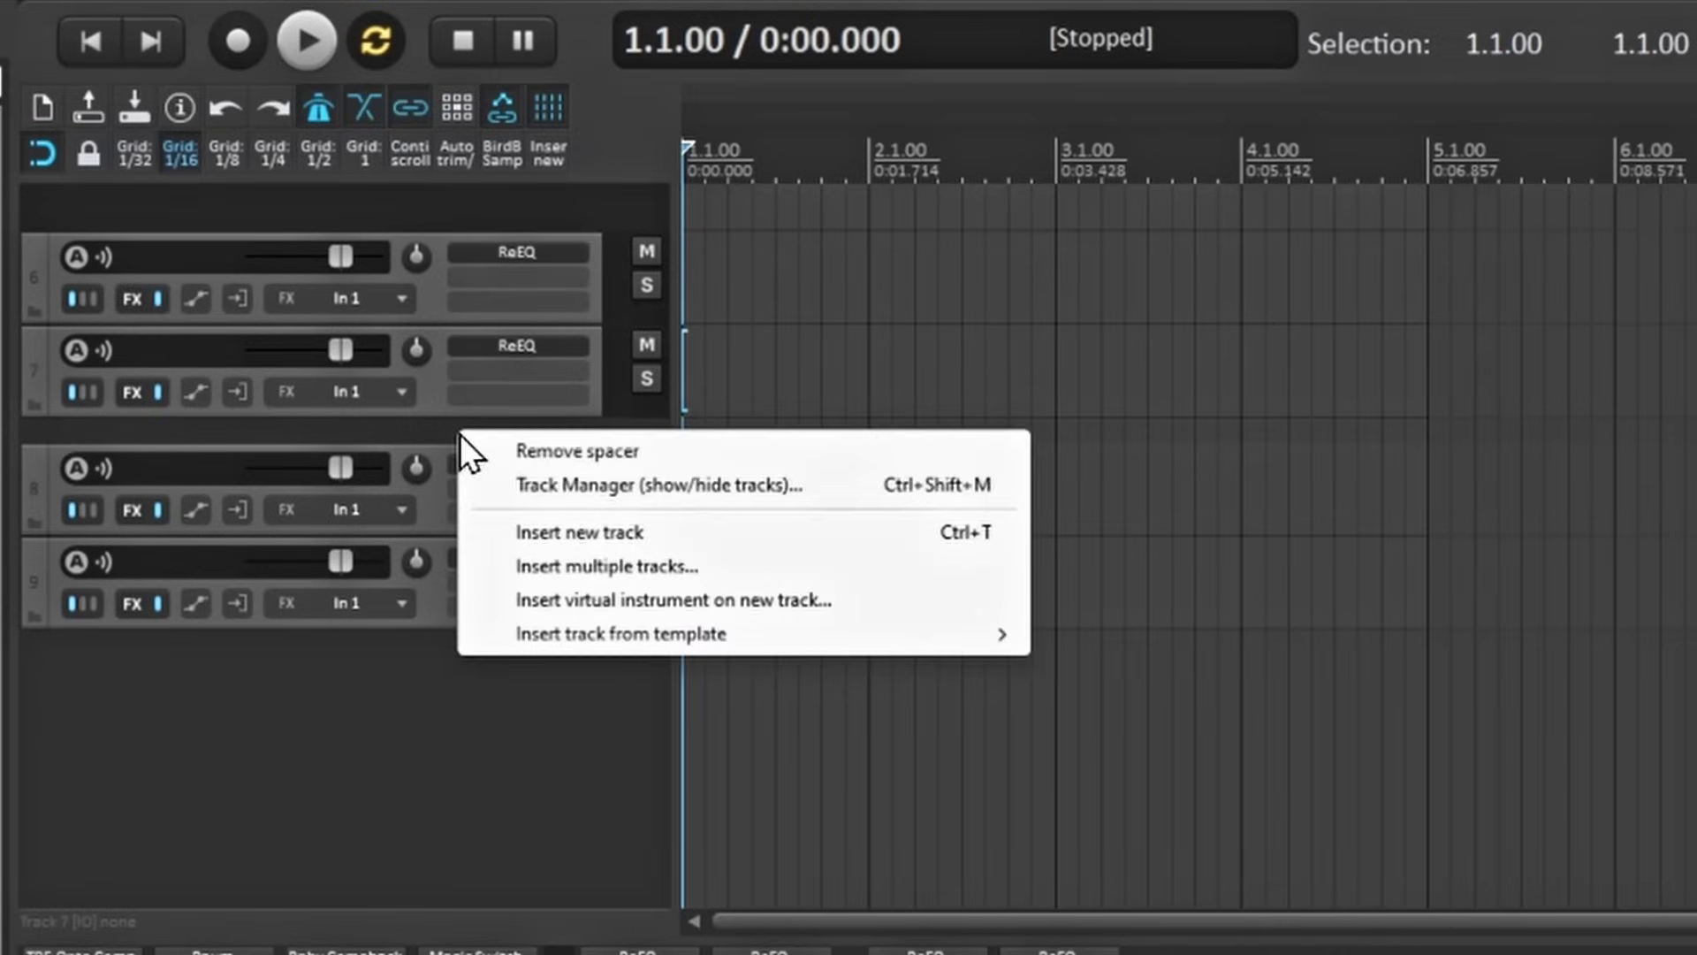
pyautogui.click(567, 449)
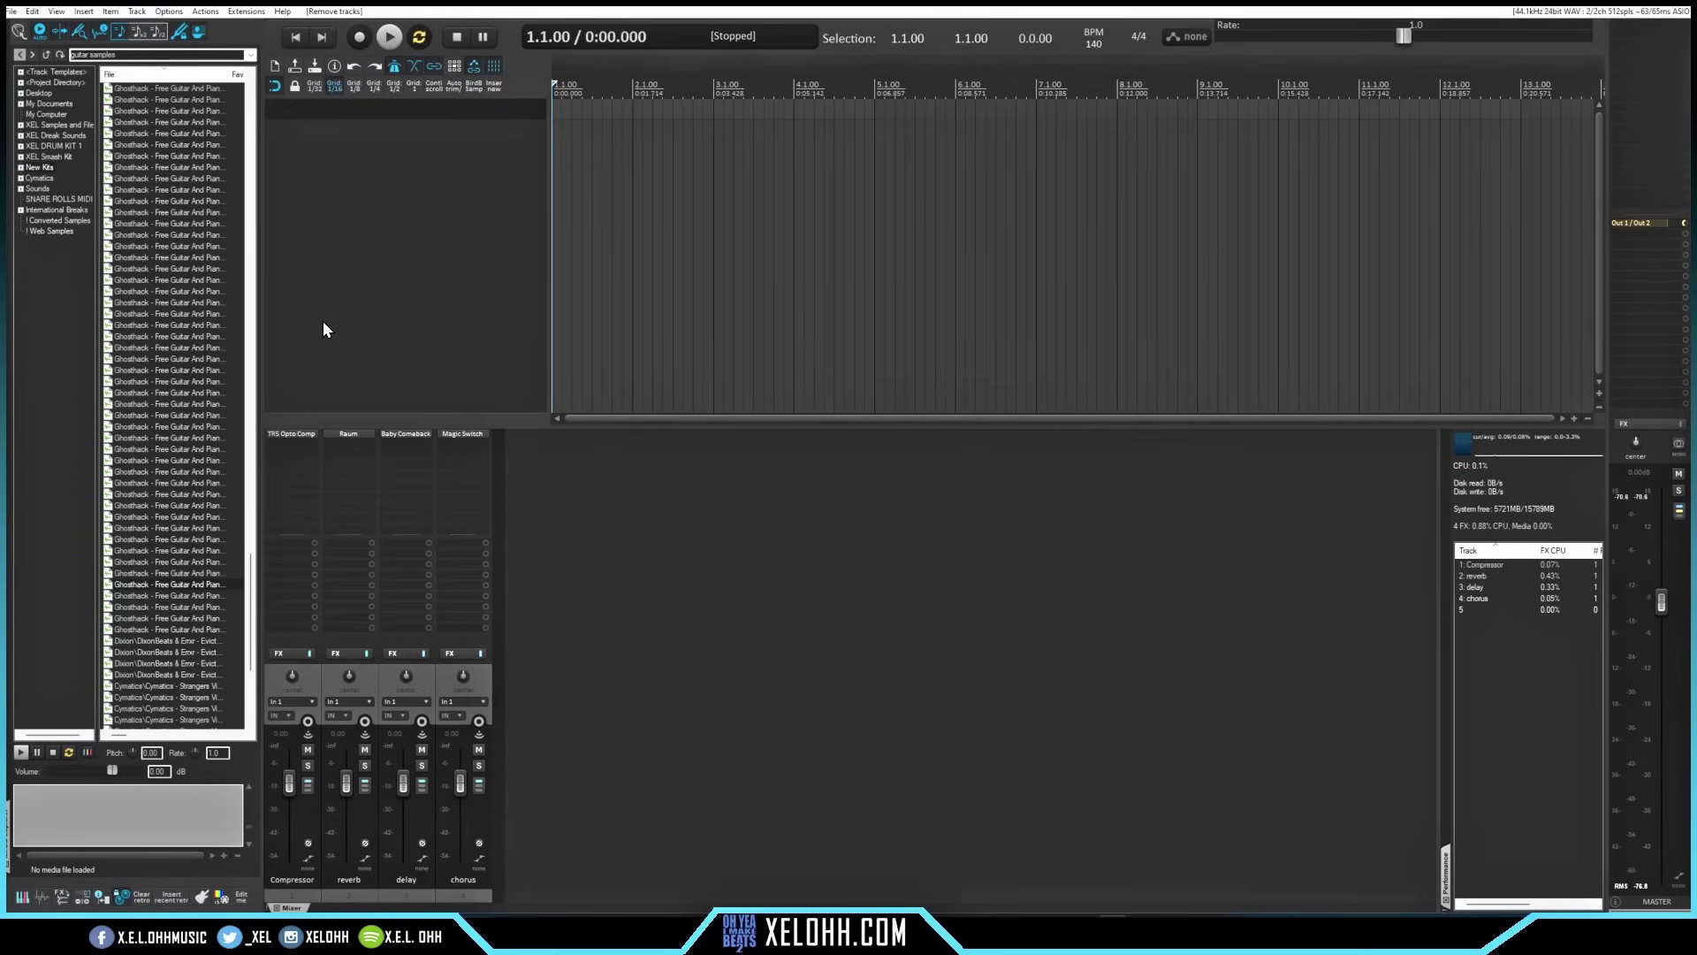
# Load a Ghosthack Heartshaped Box guitar sample in the media explorer and retune its preview to E with MX Tuner.
pyautogui.click(143, 426)
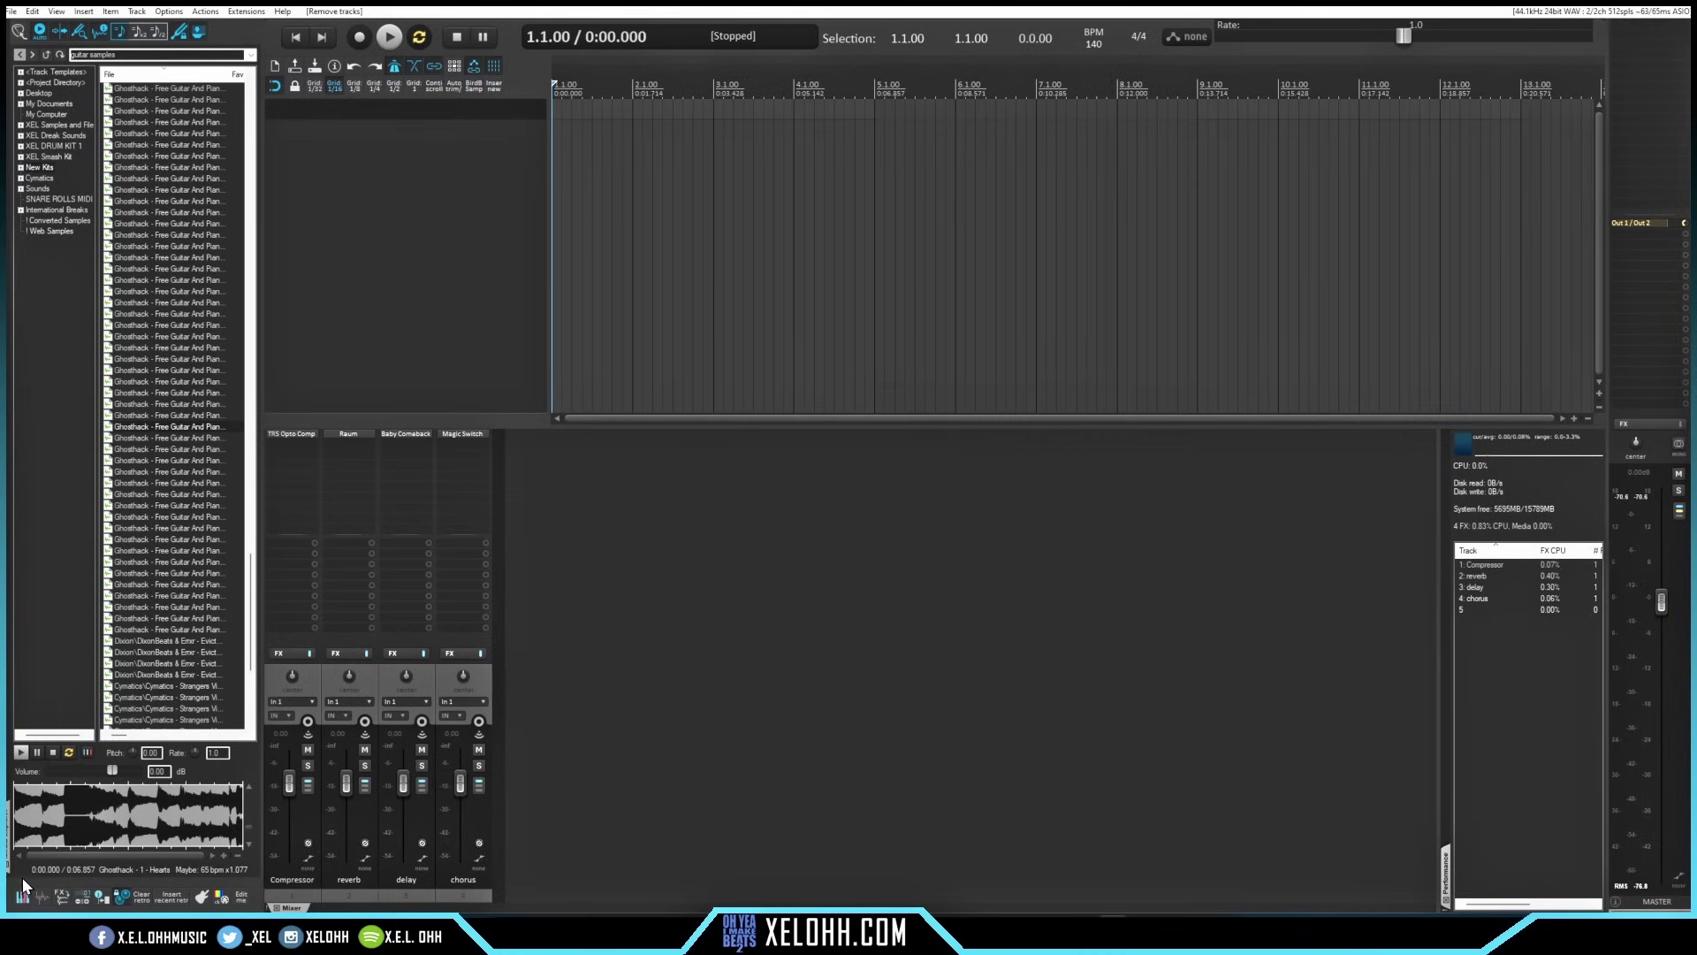
pyautogui.click(22, 899)
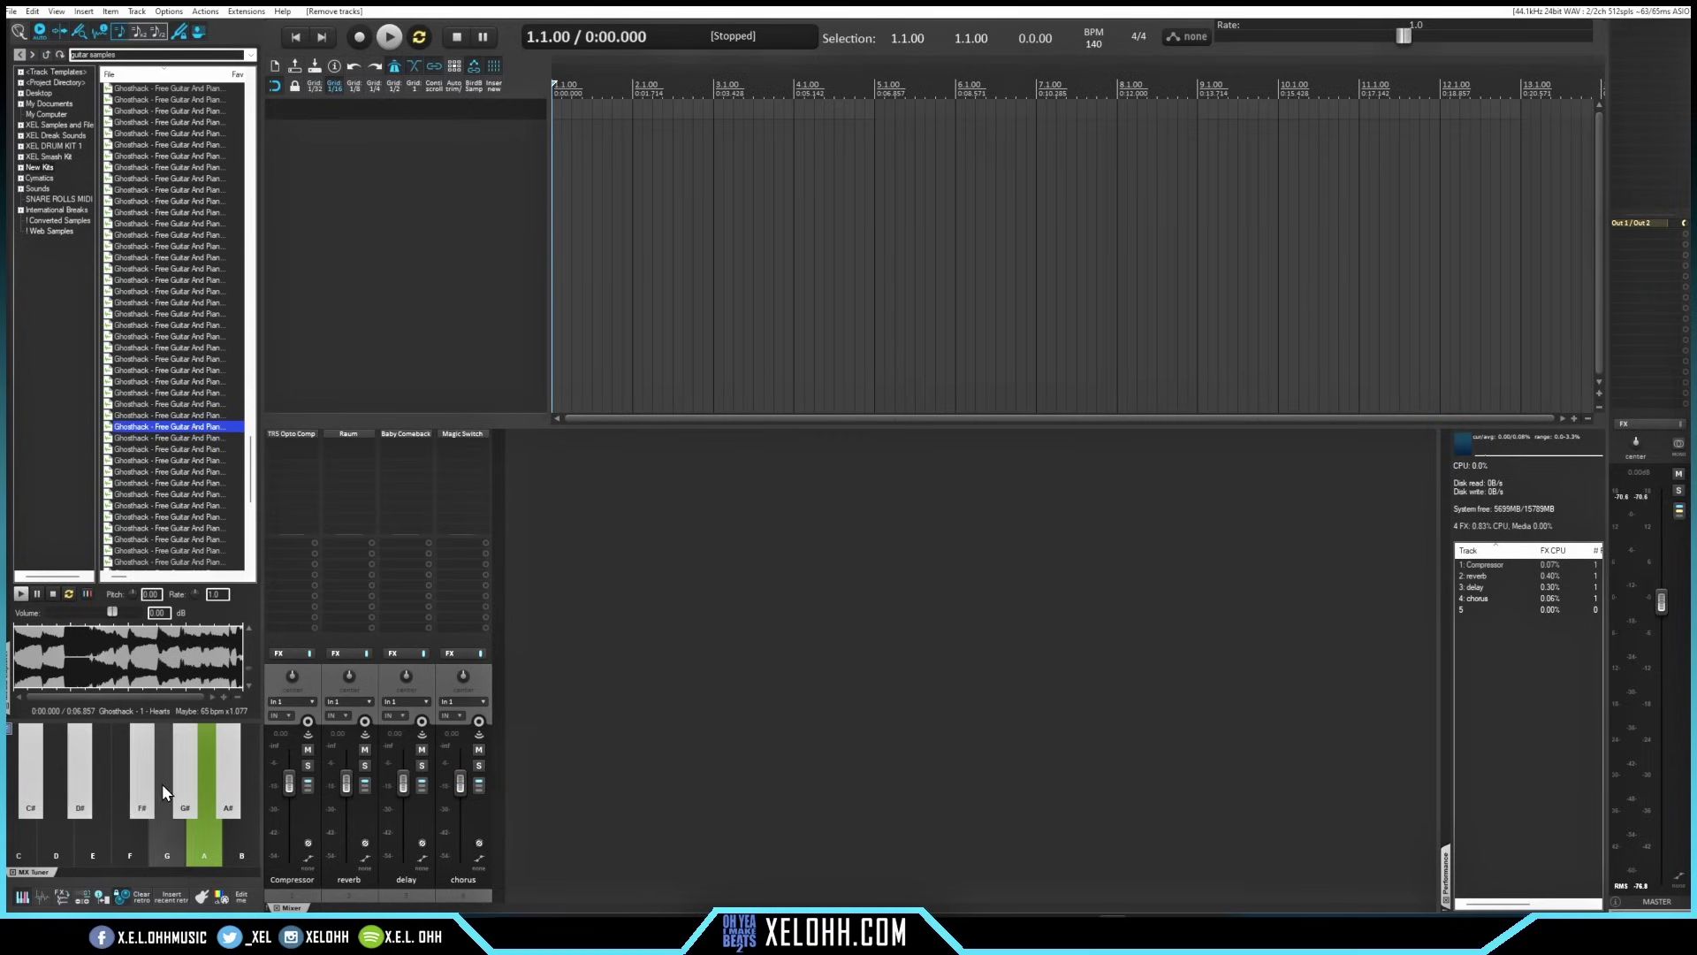
pyautogui.click(93, 850)
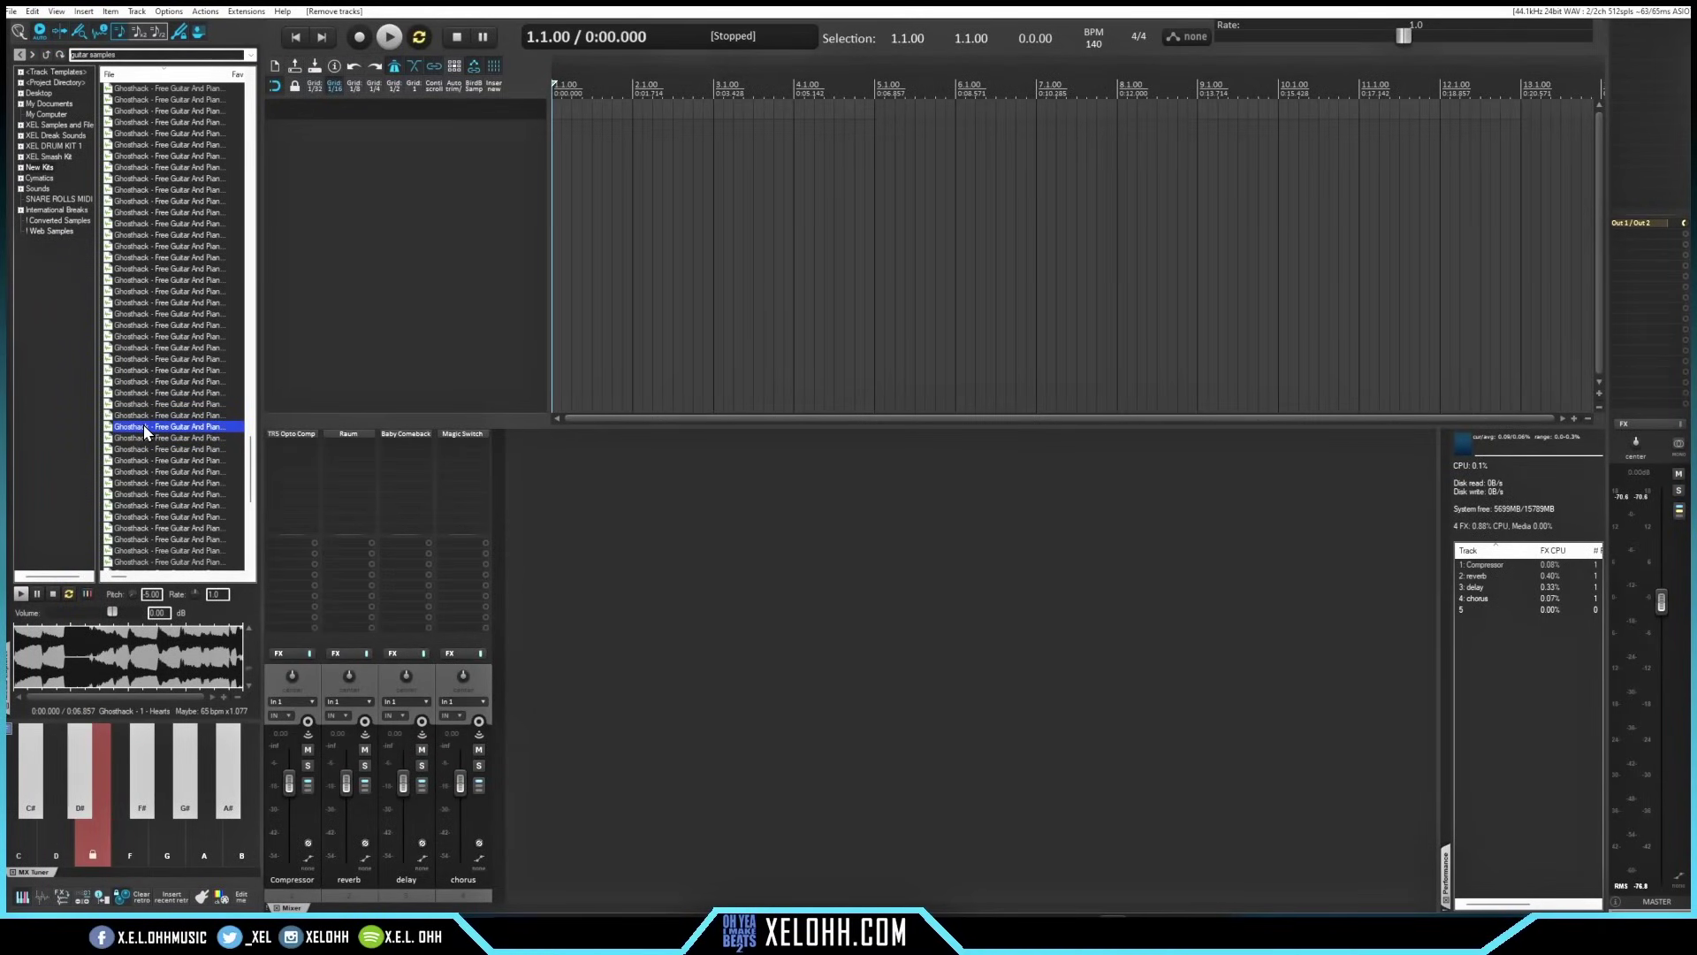
# Insert the retuned guitar sample on a new track at bar 1 and play it back.
pyautogui.moveTo(146, 432); pyautogui.dragTo(427, 237)
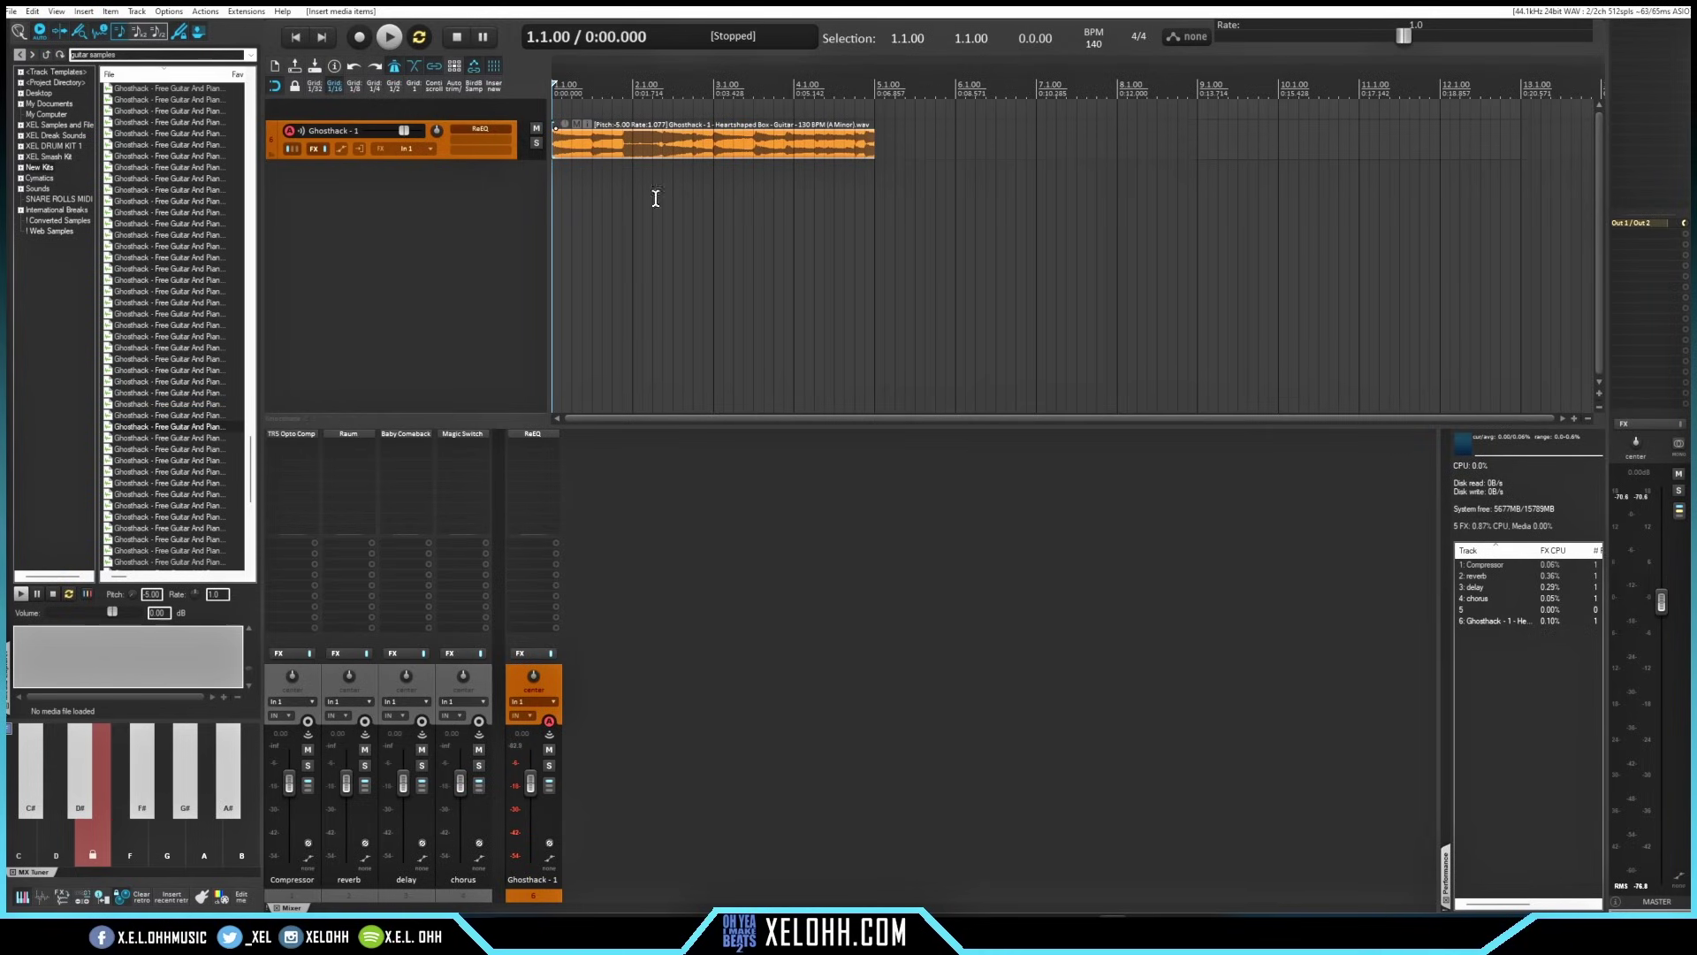
pyautogui.press('space')
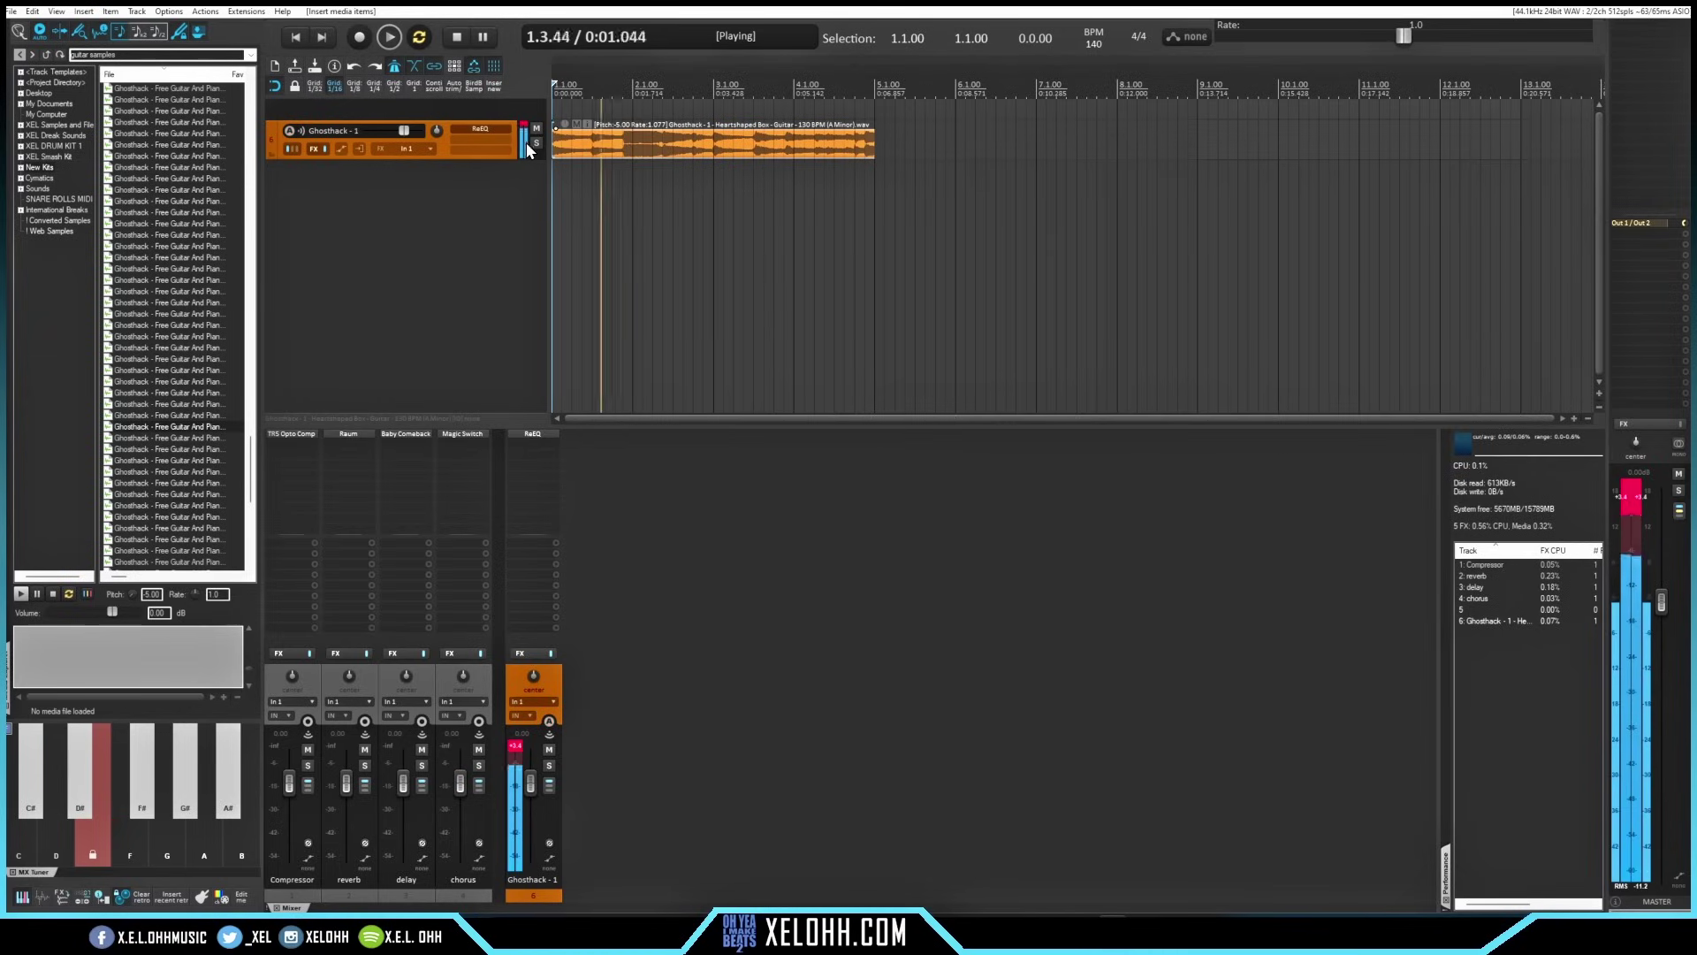
pyautogui.press('space')
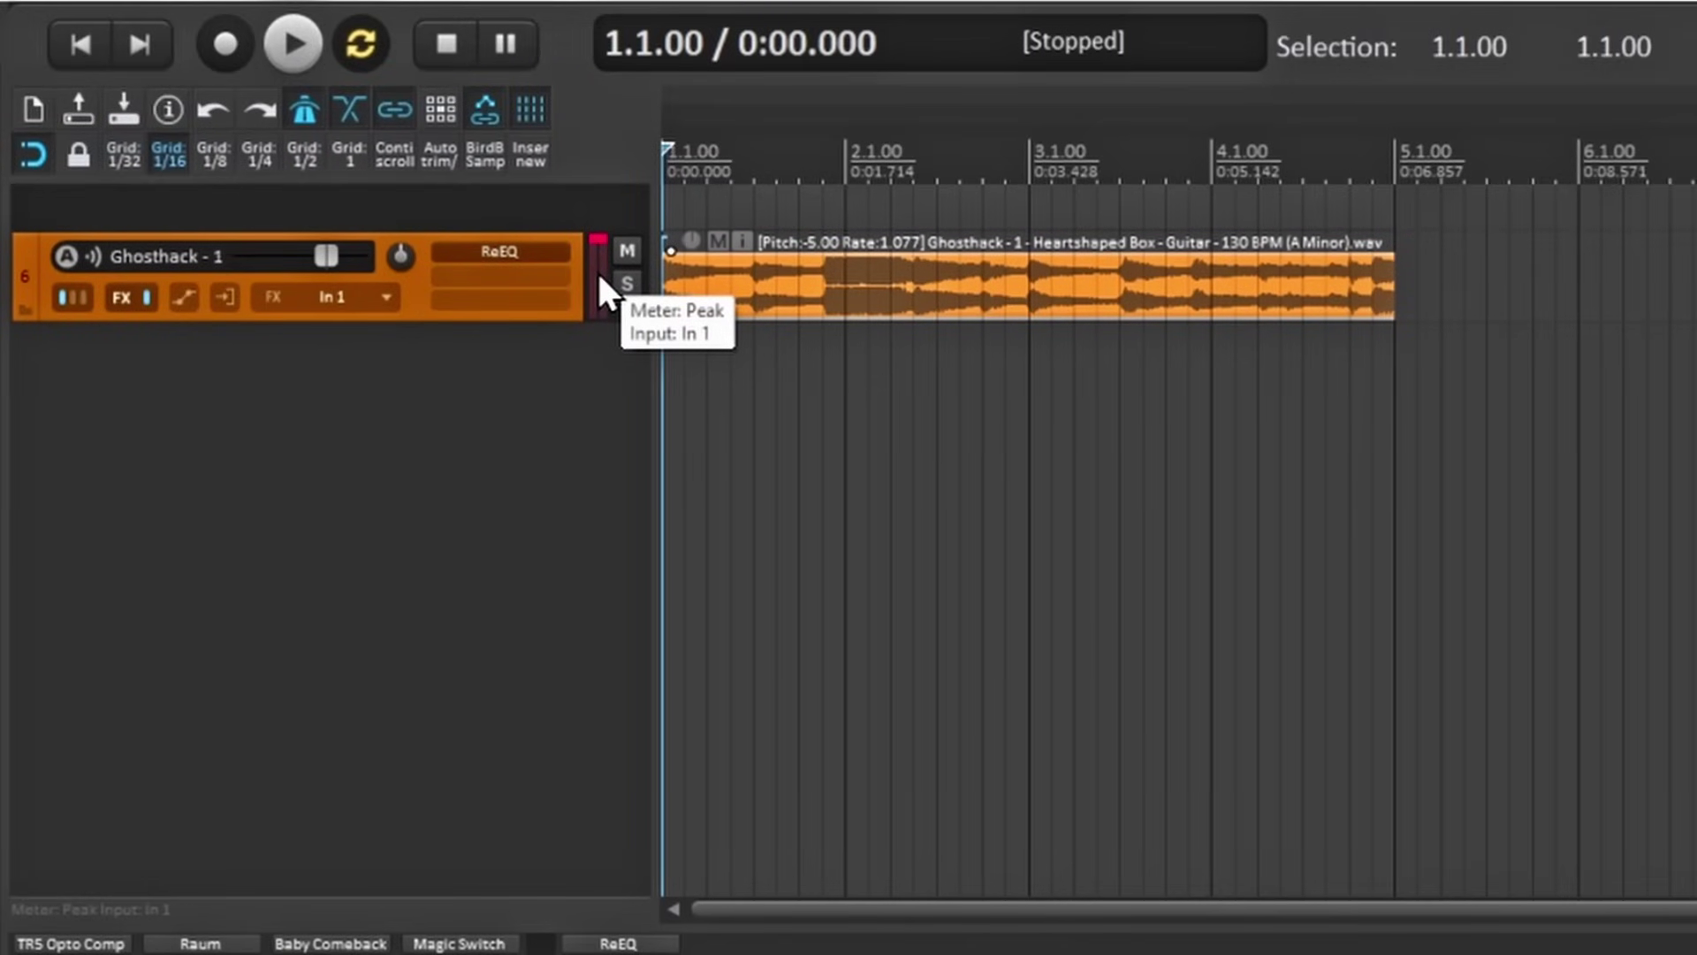
# Examine the recording and metering options of the guitar track's peak meter.
pyautogui.rightClick(600, 277)
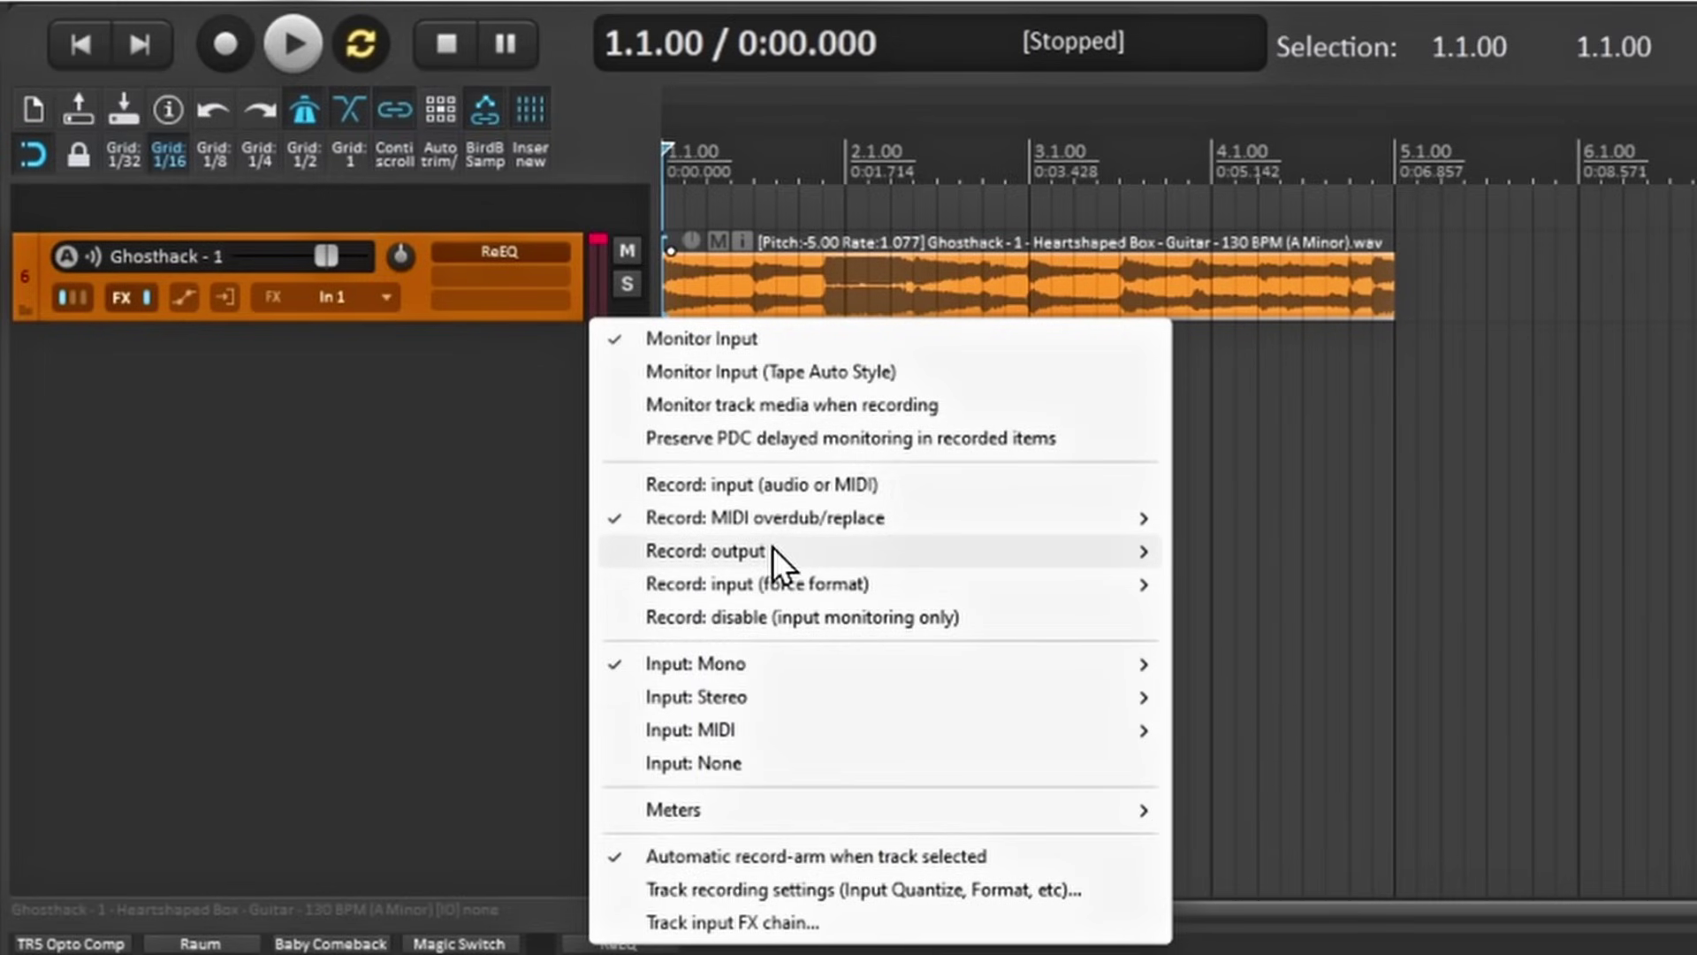
pyautogui.moveTo(776, 558)
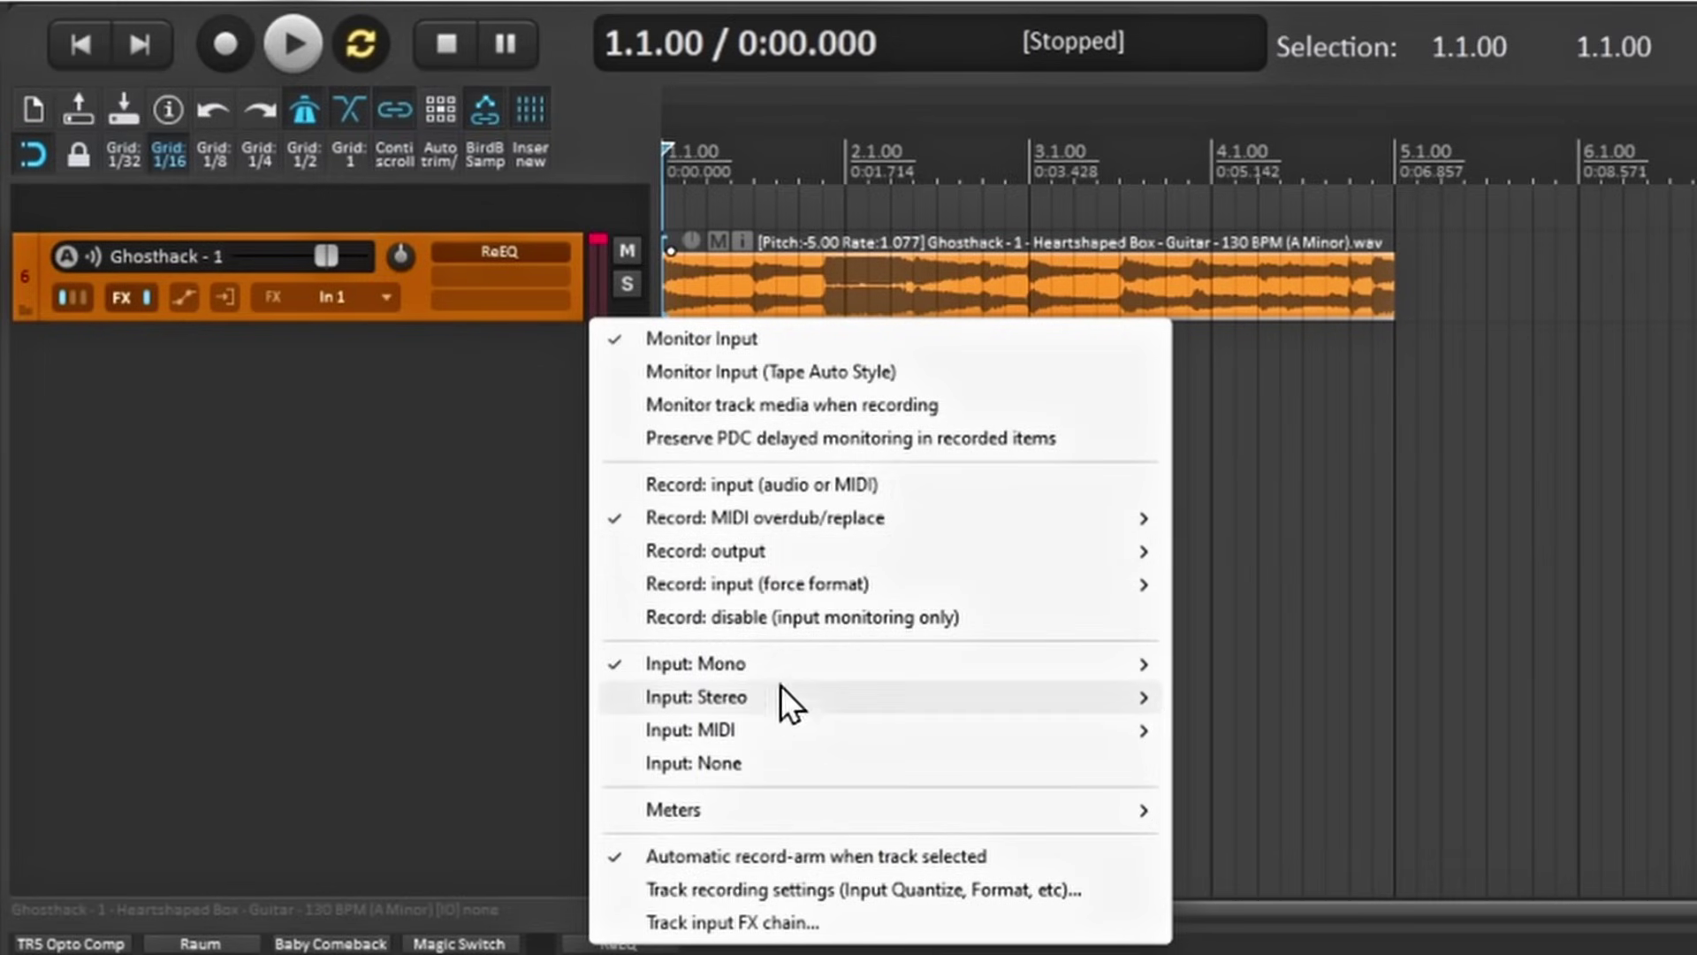
pyautogui.moveTo(679, 825)
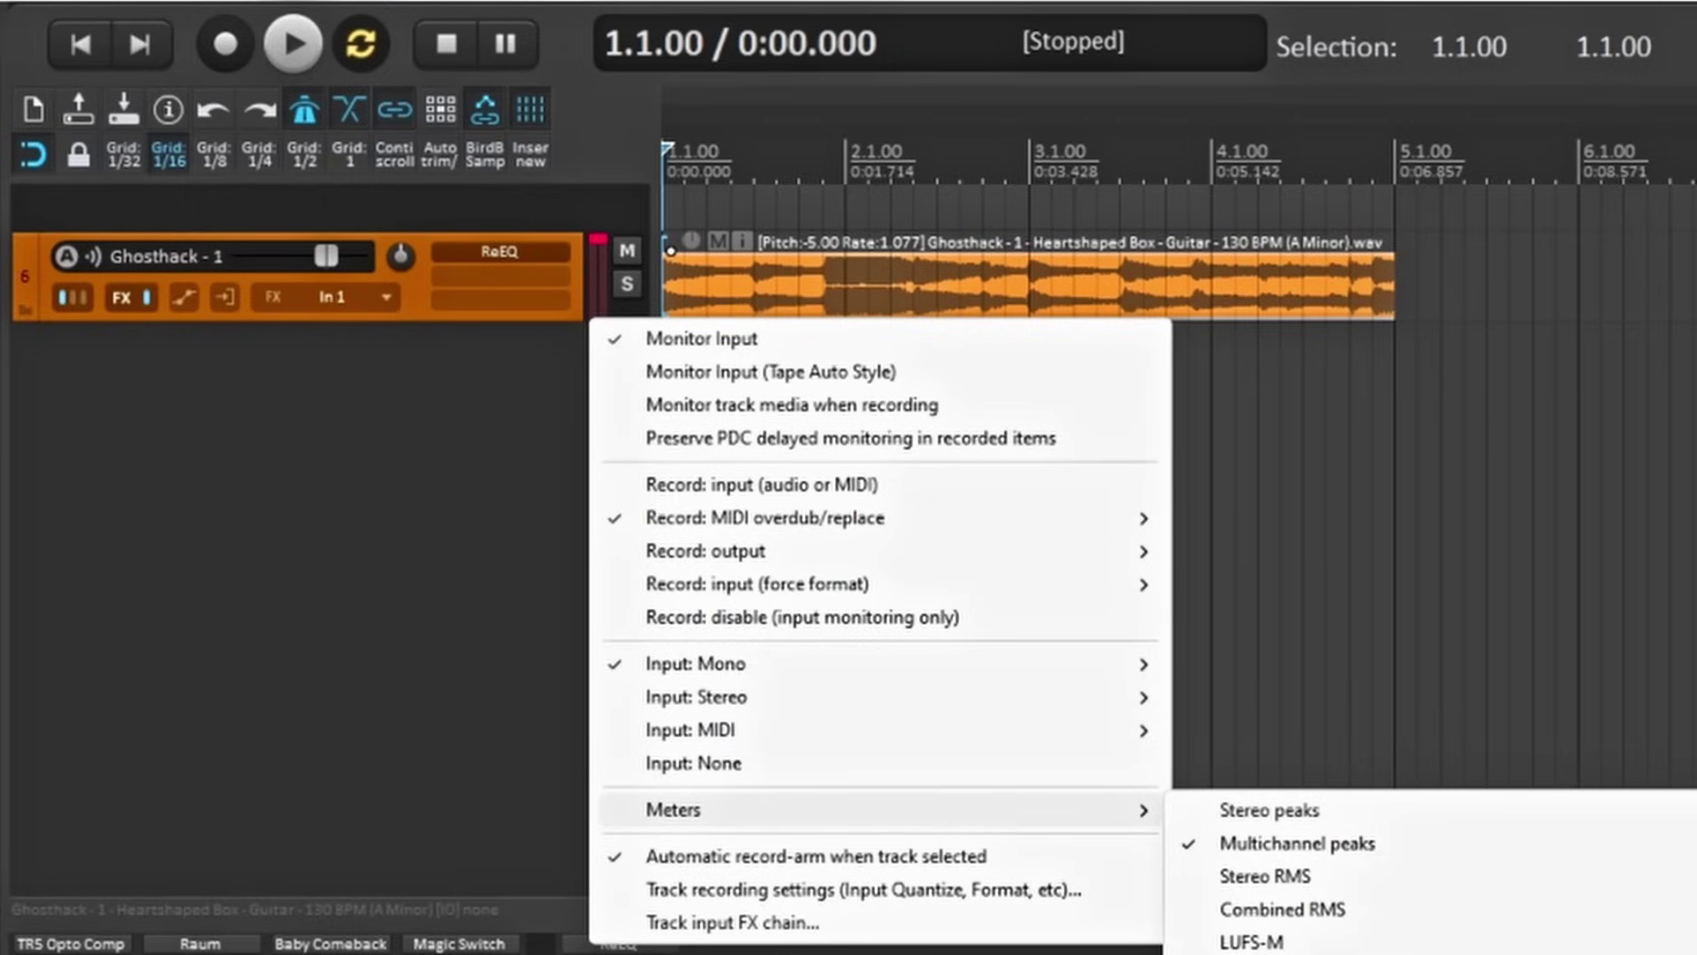
pyautogui.press('Escape')
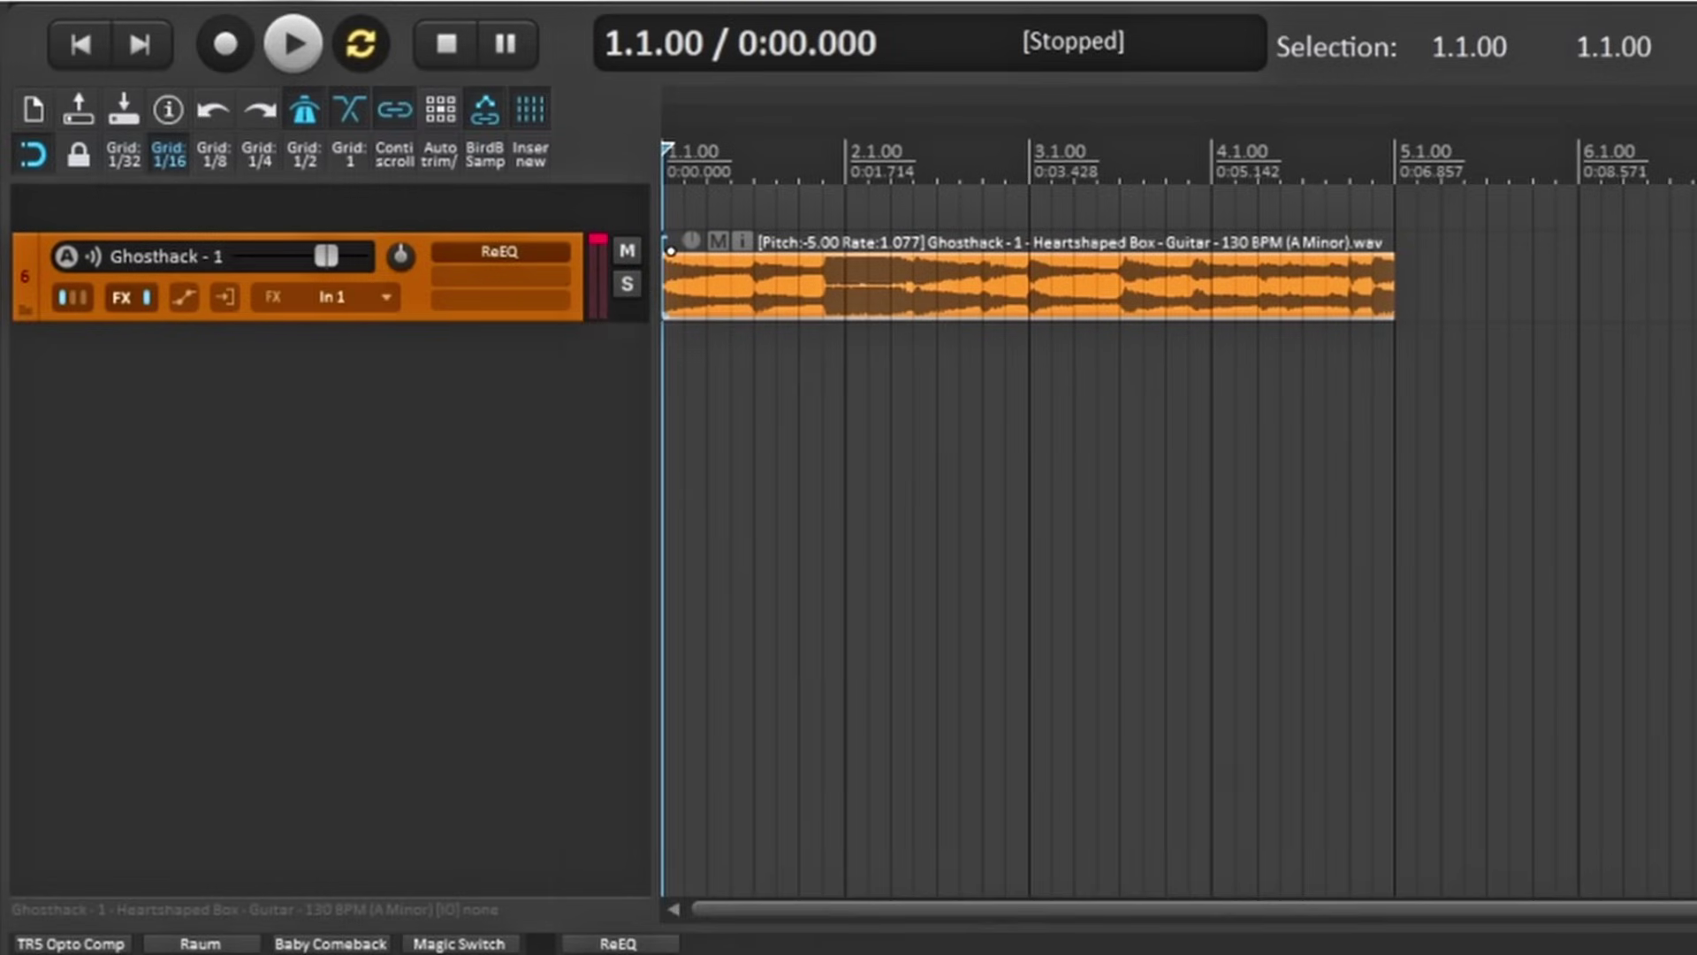
# Add the ReaLimit plugin to the guitar track after ReEQ and start playback.
pyautogui.click(492, 277)
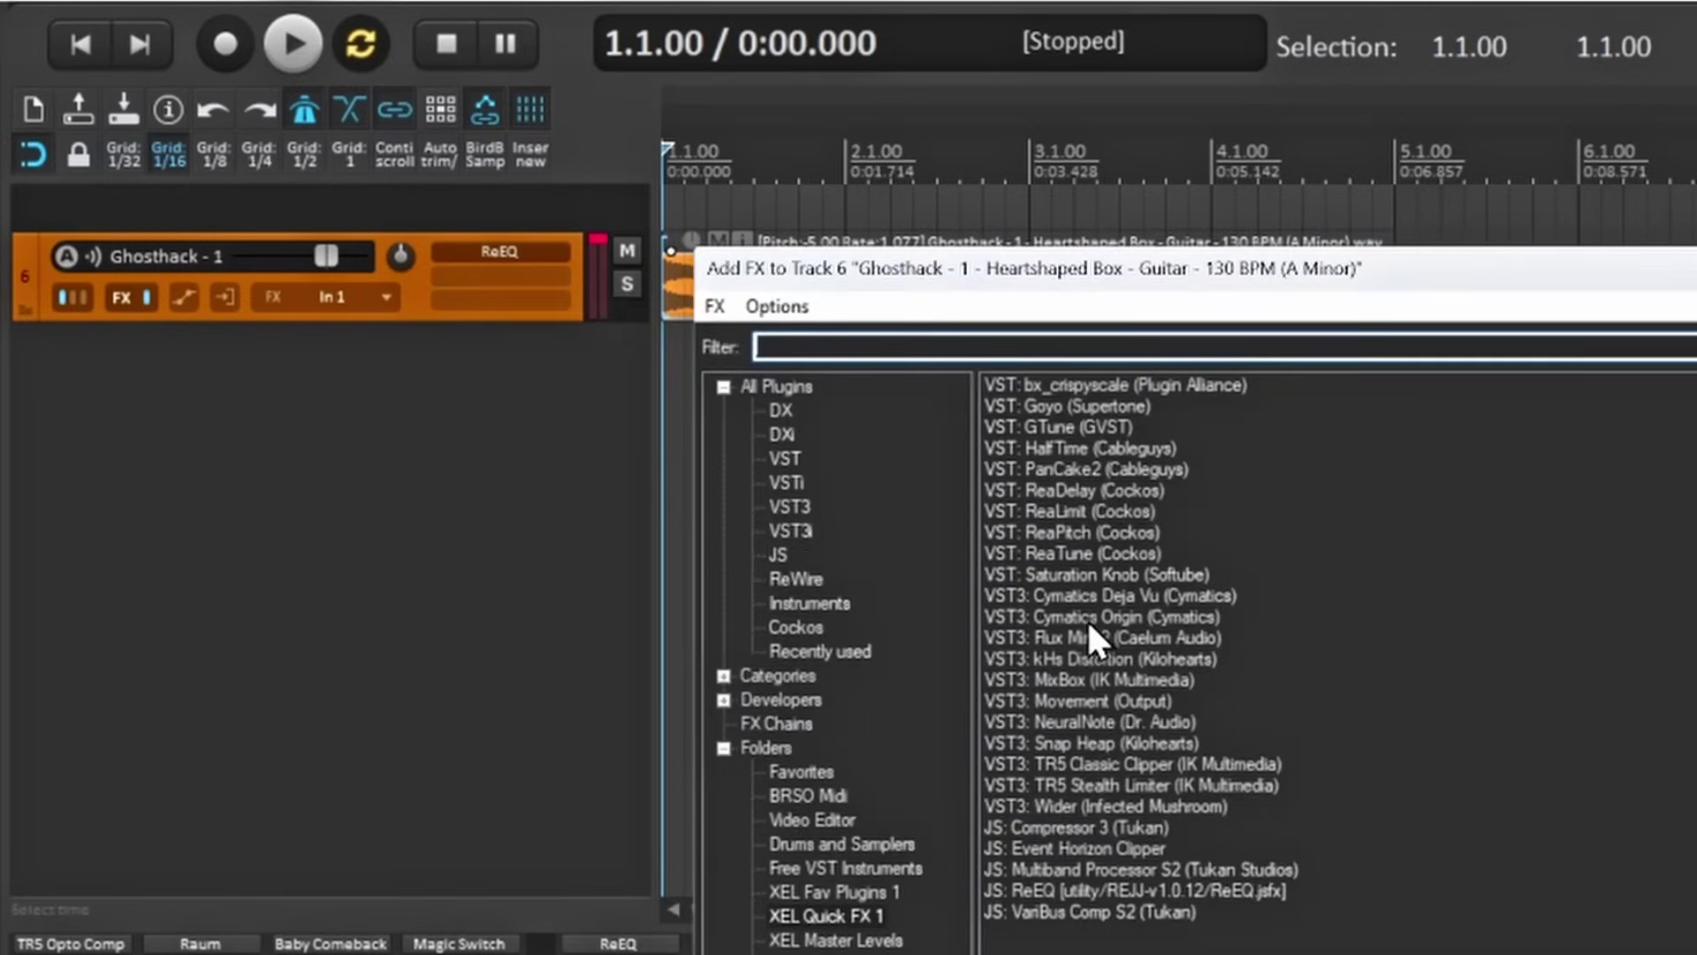
pyautogui.doubleClick(1090, 511)
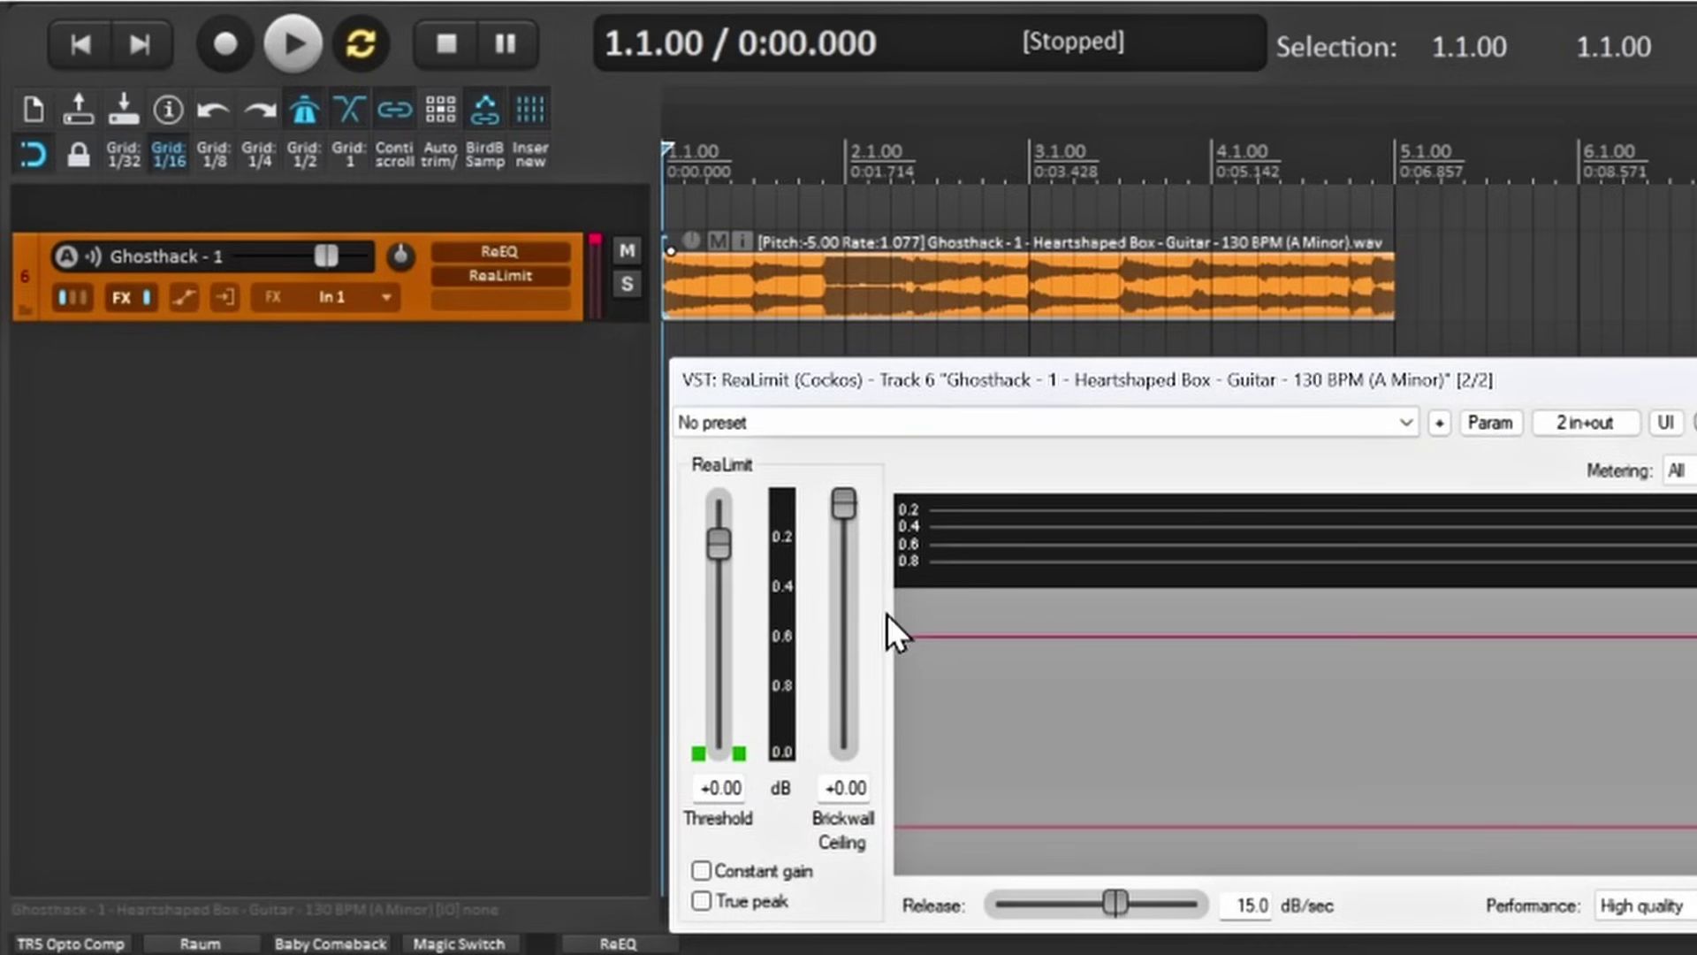
pyautogui.press('space')
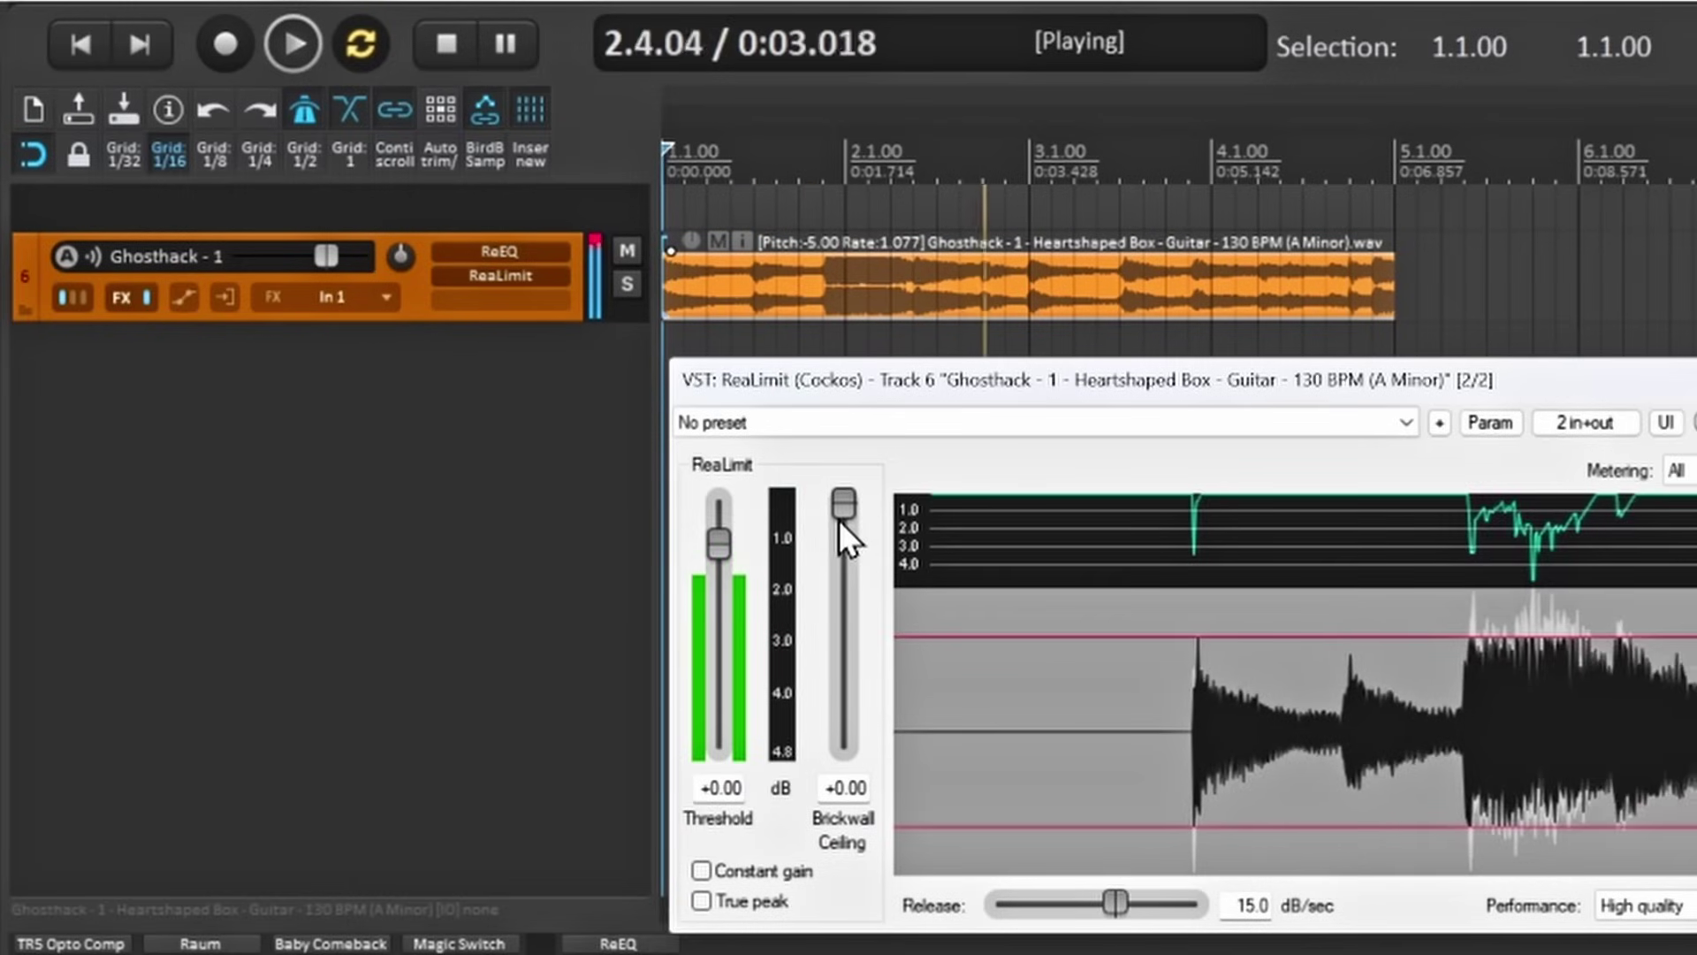
# Set ReaLimit's brickwall ceiling to -8.80 dB and threshold to -22.80 dB during playback, and reset the guitar track's clip indicator.
pyautogui.moveTo(840, 520); pyautogui.dragTo(834, 626)
pyautogui.moveTo(709, 537); pyautogui.dragTo(720, 601)
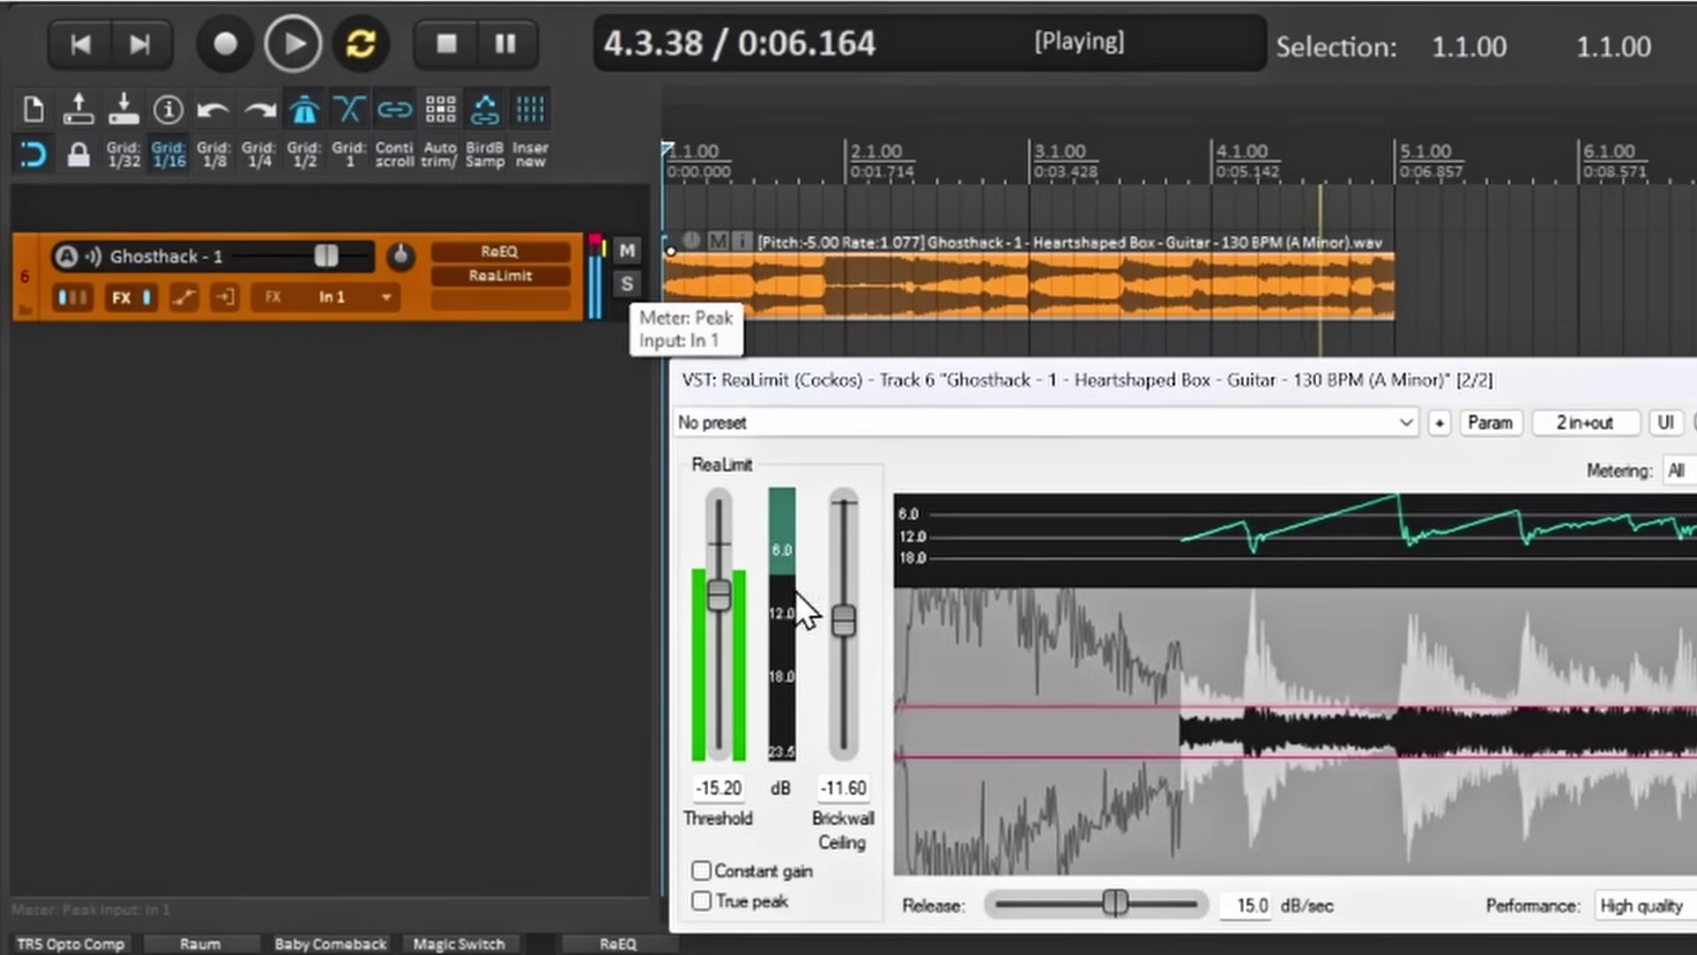
pyautogui.moveTo(846, 631); pyautogui.dragTo(845, 603)
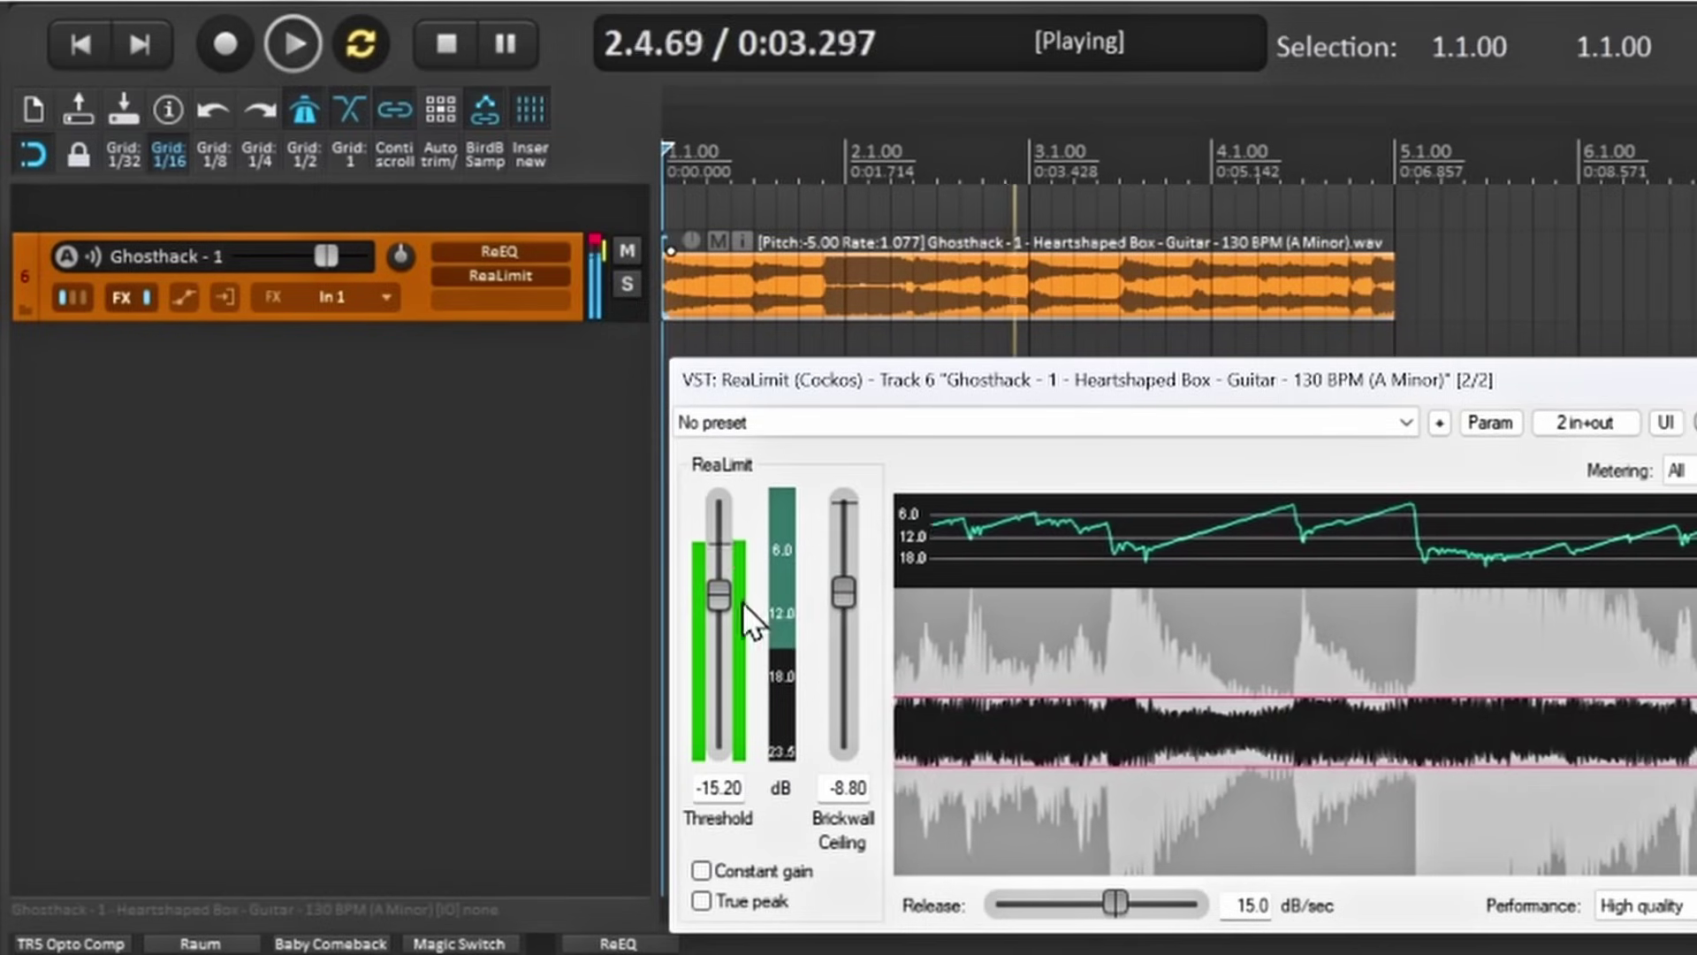
pyautogui.moveTo(723, 601)
pyautogui.mouseDown()
pyautogui.moveTo(734, 585)
pyautogui.moveTo(739, 628)
pyautogui.mouseUp()
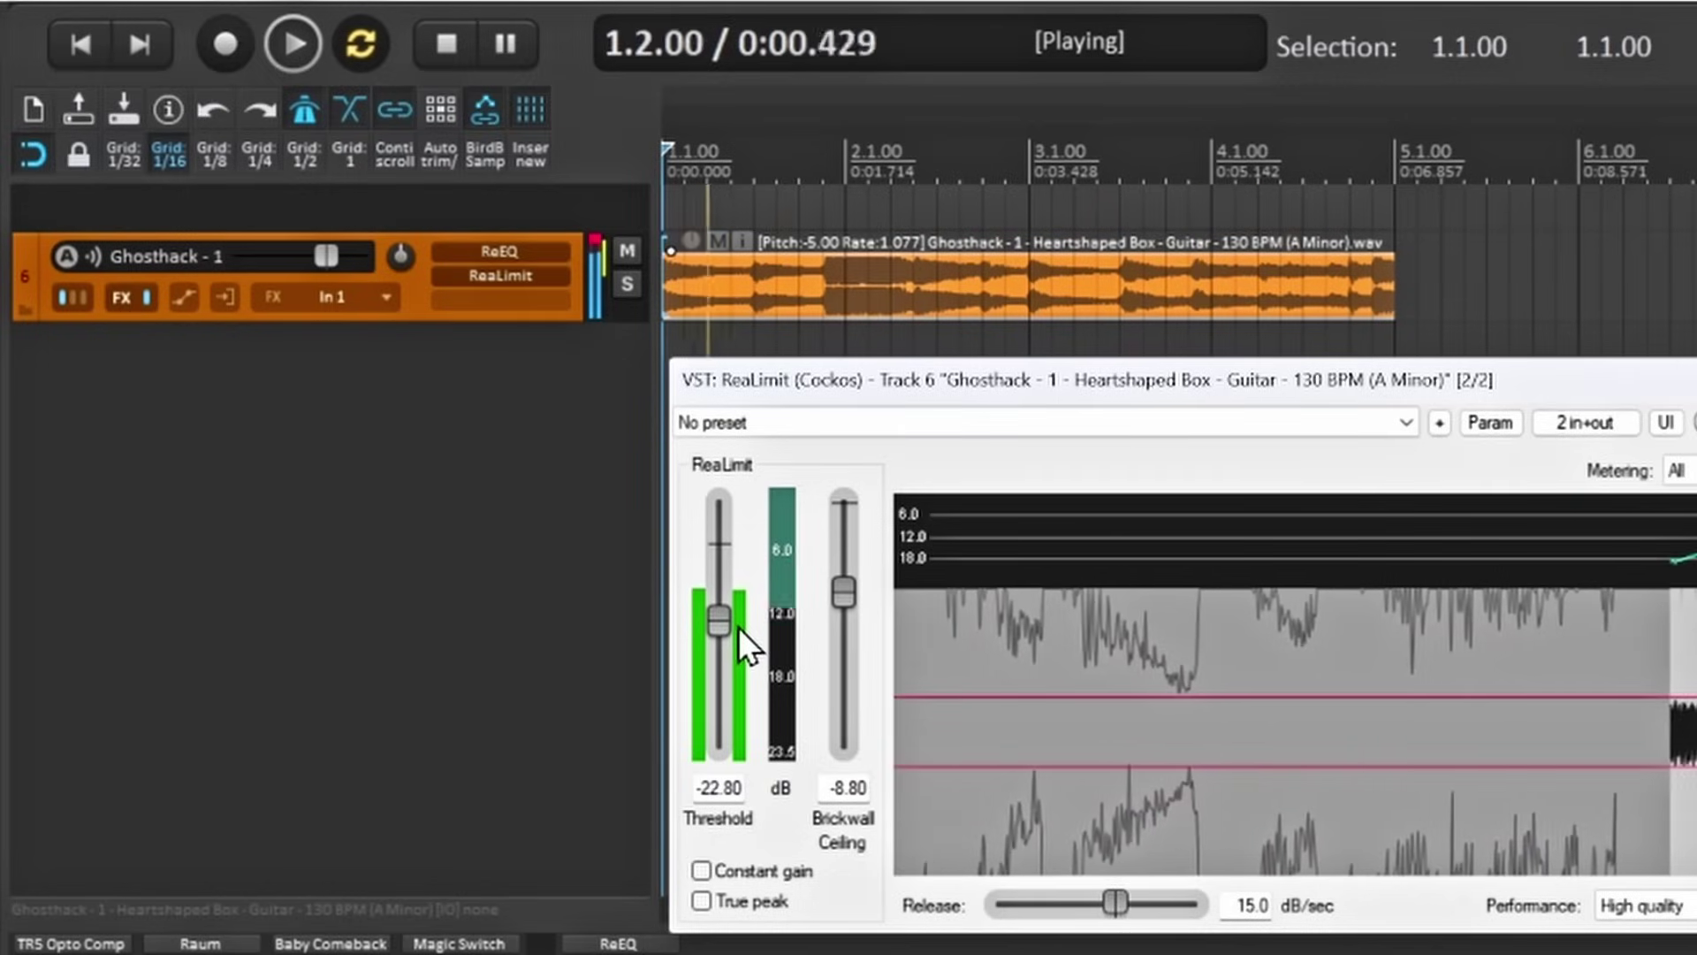
pyautogui.press('space')
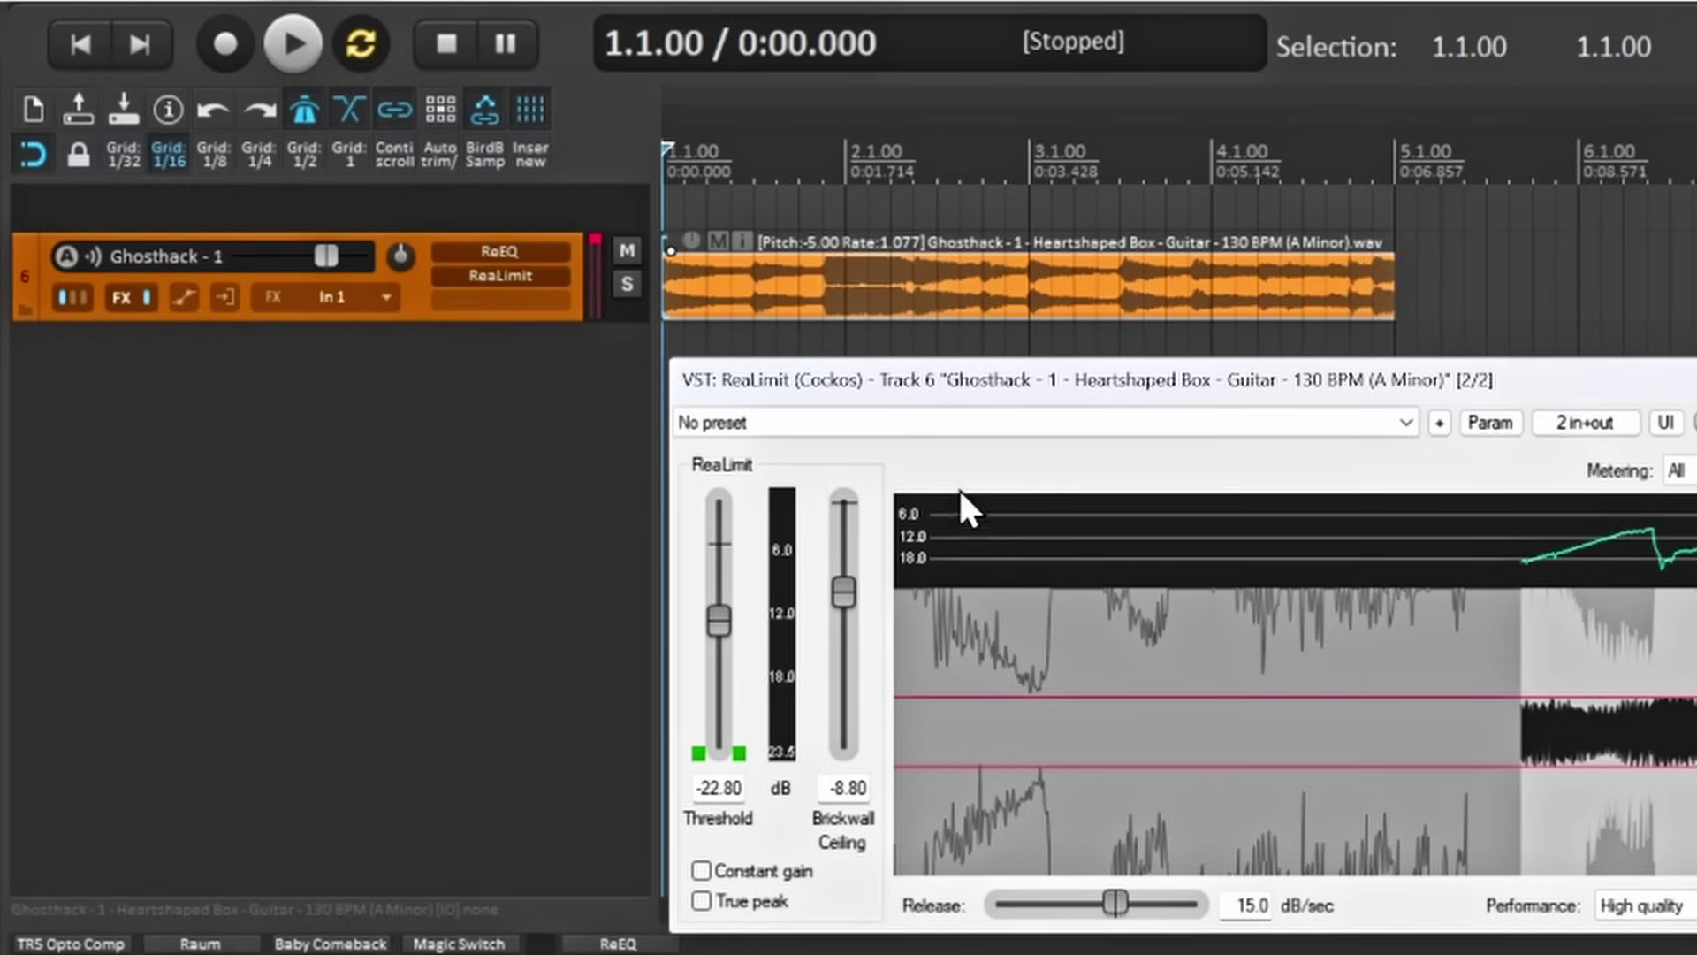
pyautogui.click(597, 240)
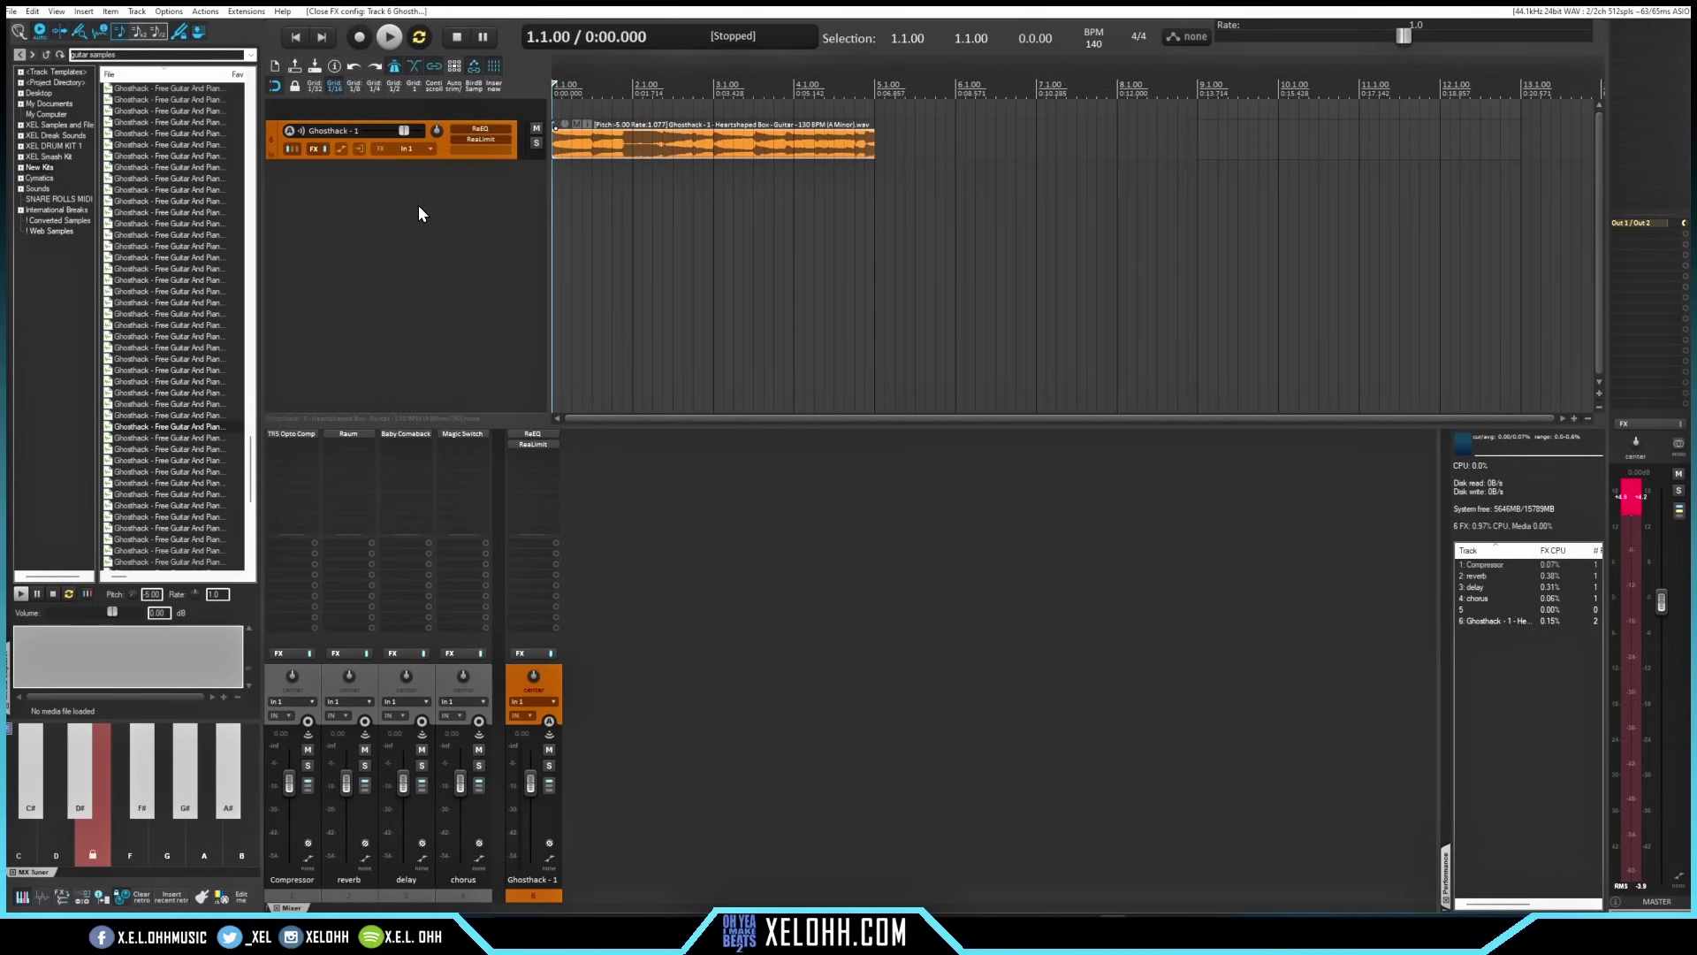
# Insert the Boom Bap drum tracks from a track template below the guitar track and collapse their folder.
pyautogui.rightClick(418, 205)
pyautogui.moveTo(625, 257)
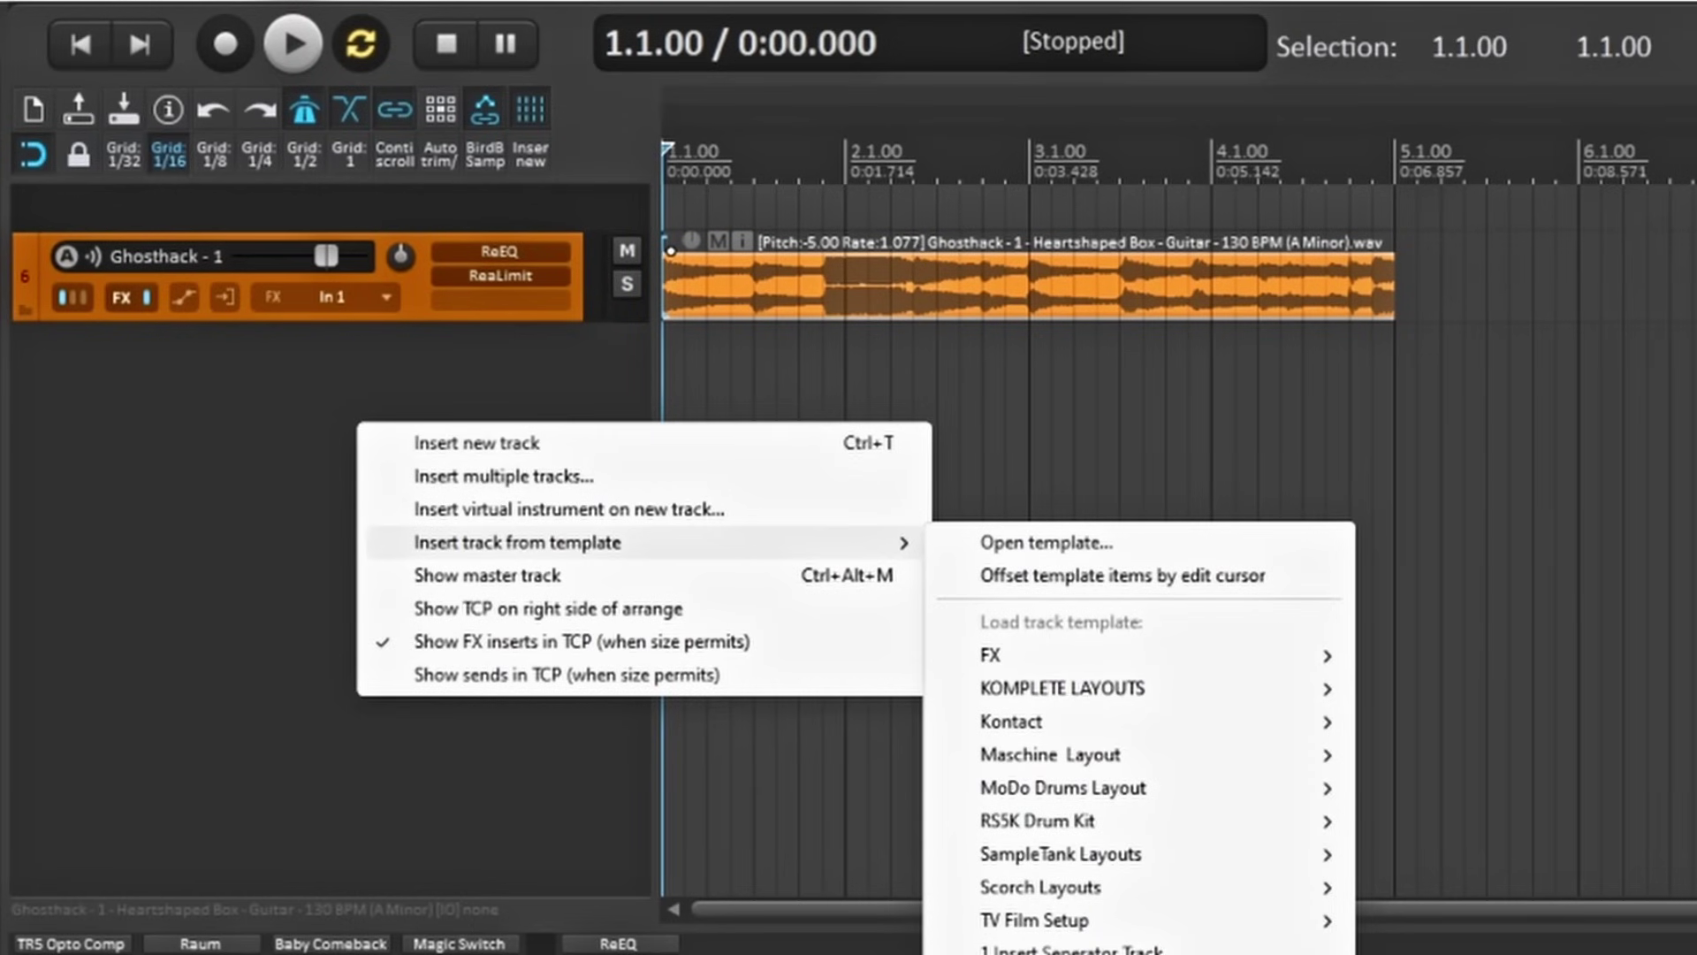
pyautogui.click(1061, 950)
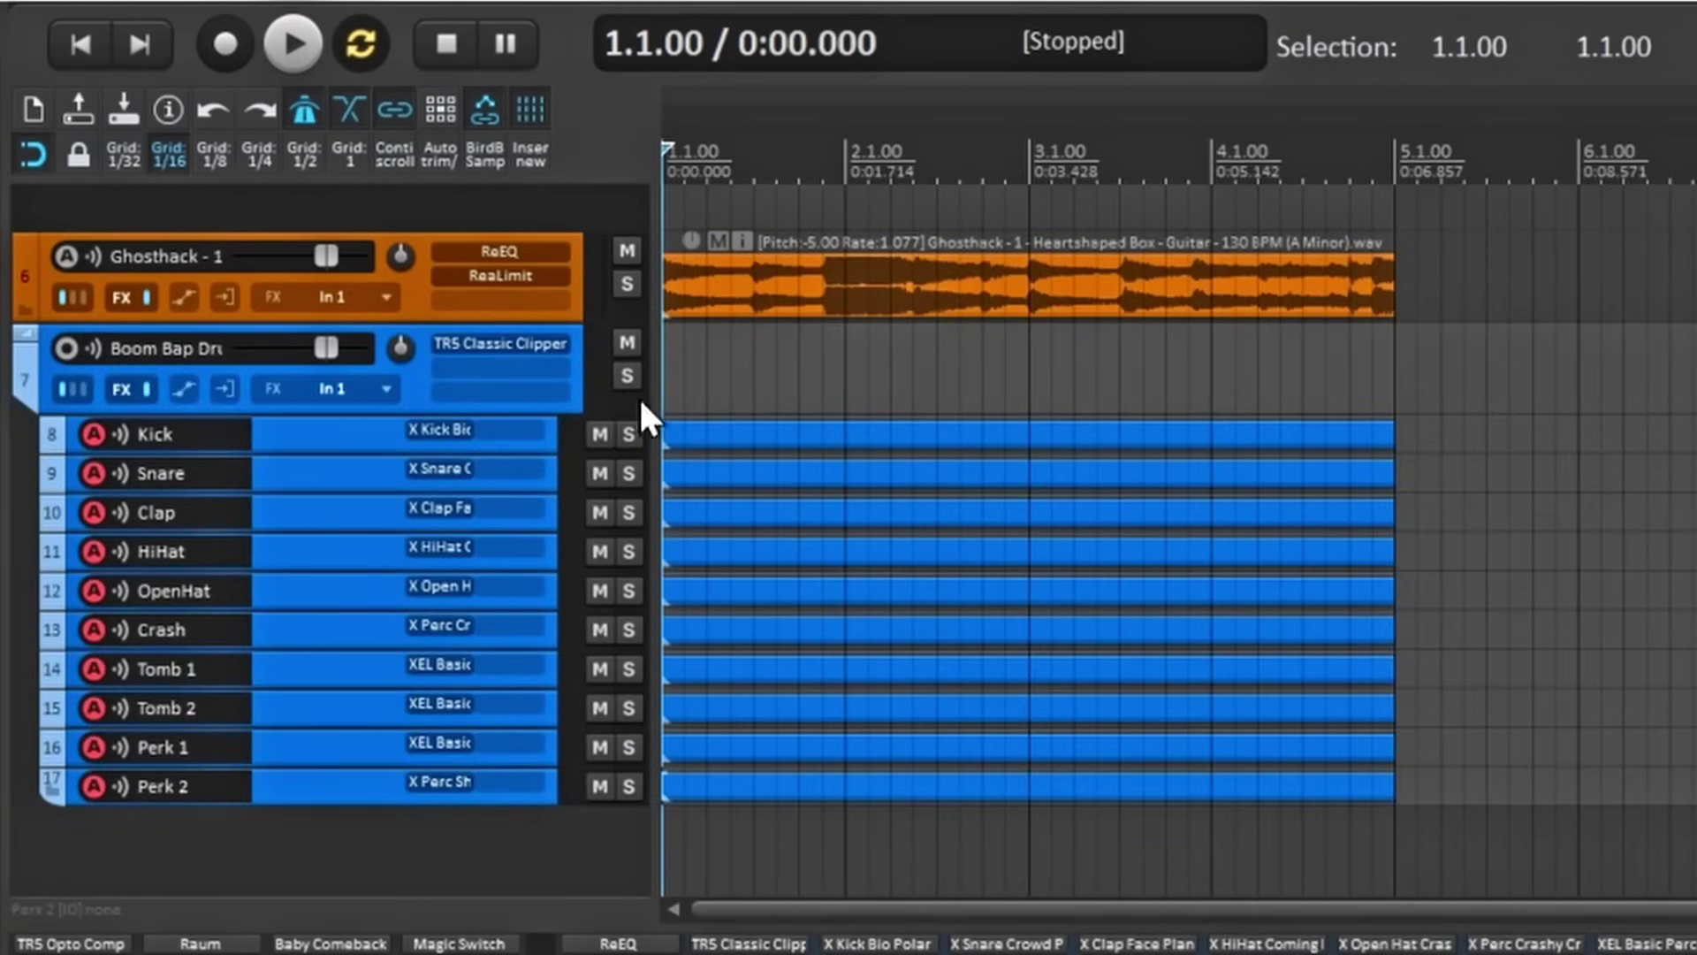
pyautogui.click(28, 342)
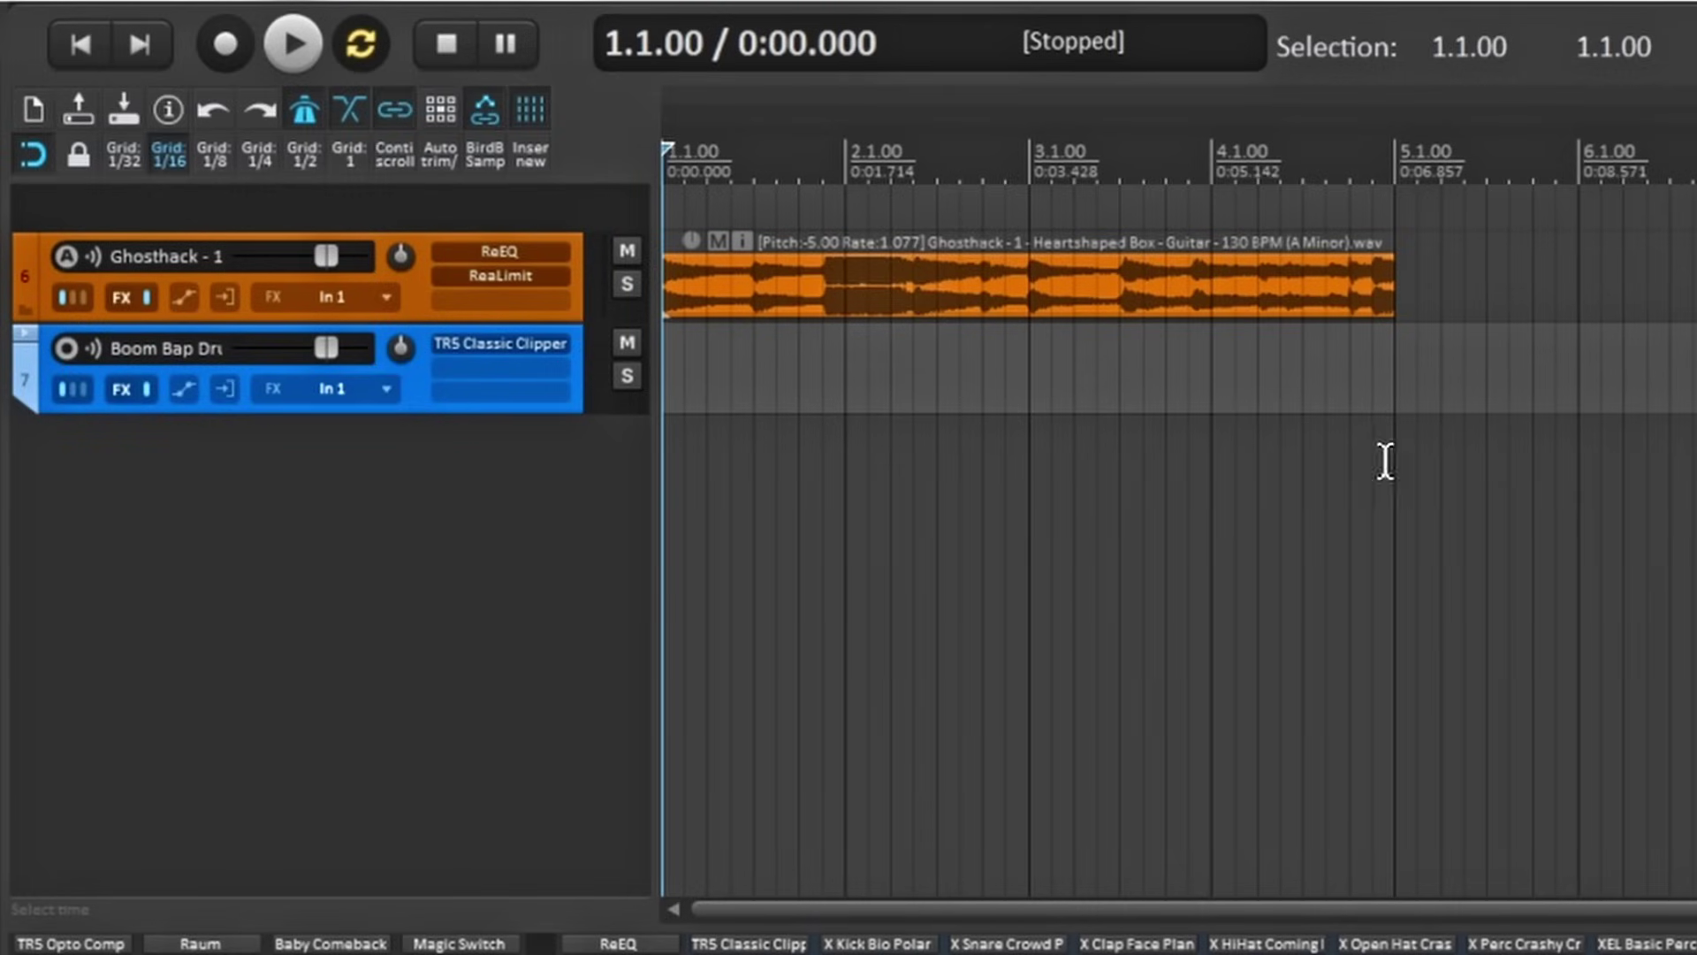
# Cycle the Boom Bap drum folder through its normal, small and hidden track heights.
pyautogui.click(25, 338)
pyautogui.click(25, 338)
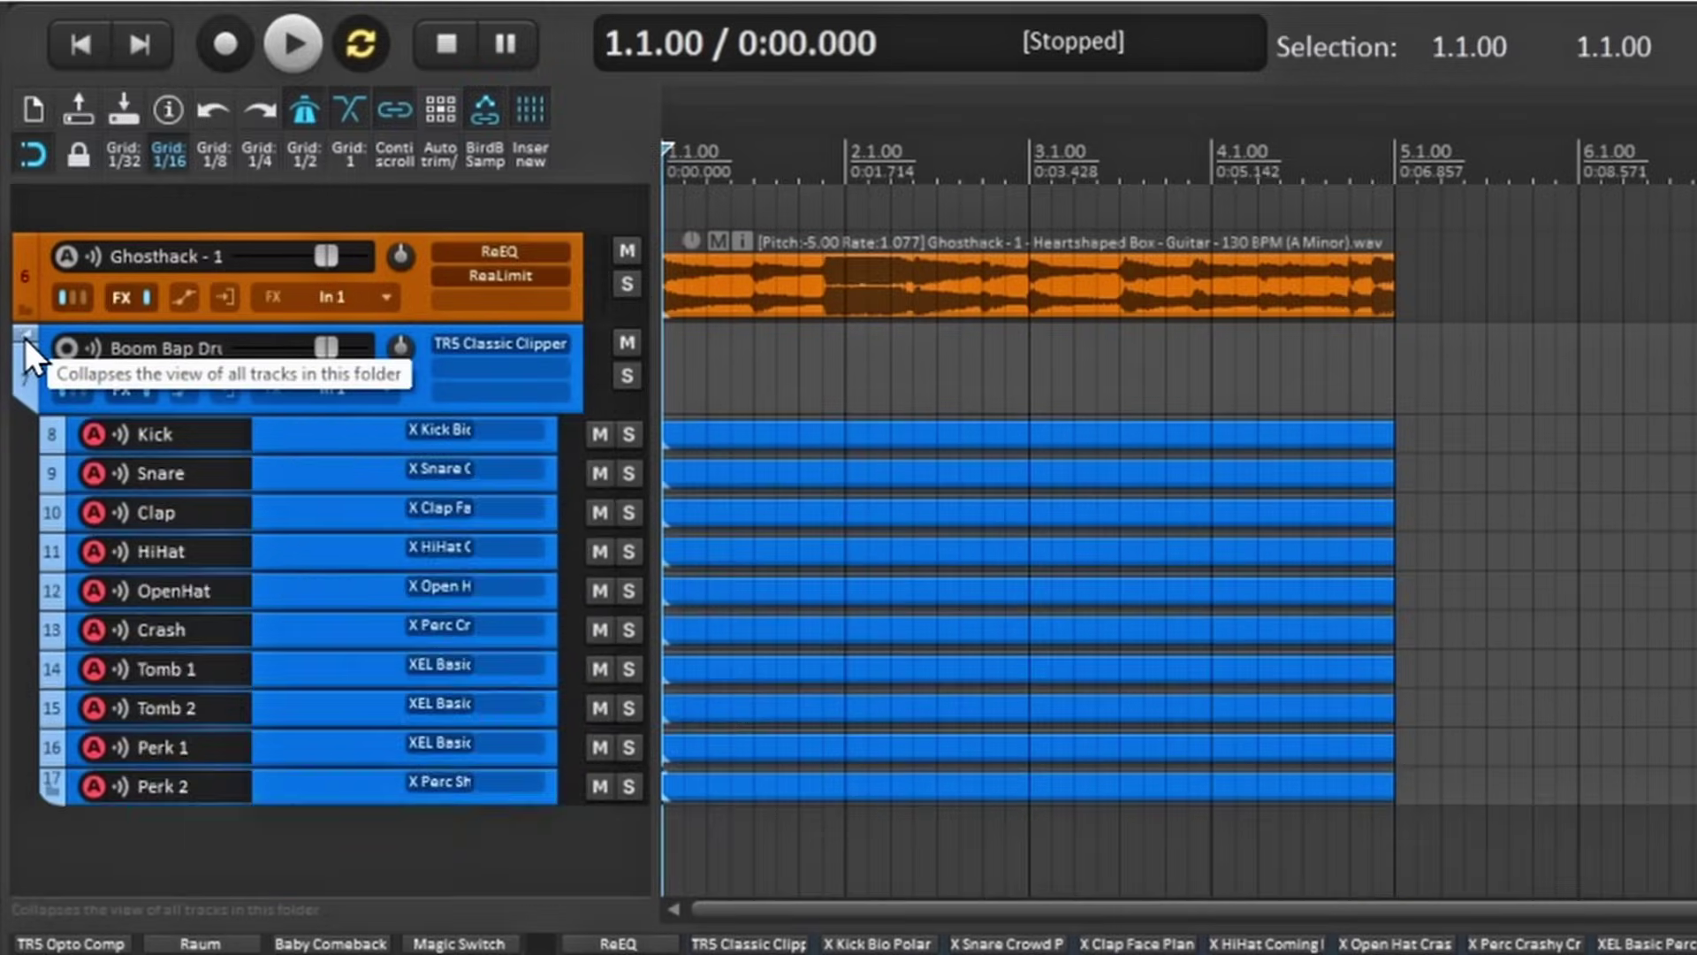
pyautogui.click(25, 338)
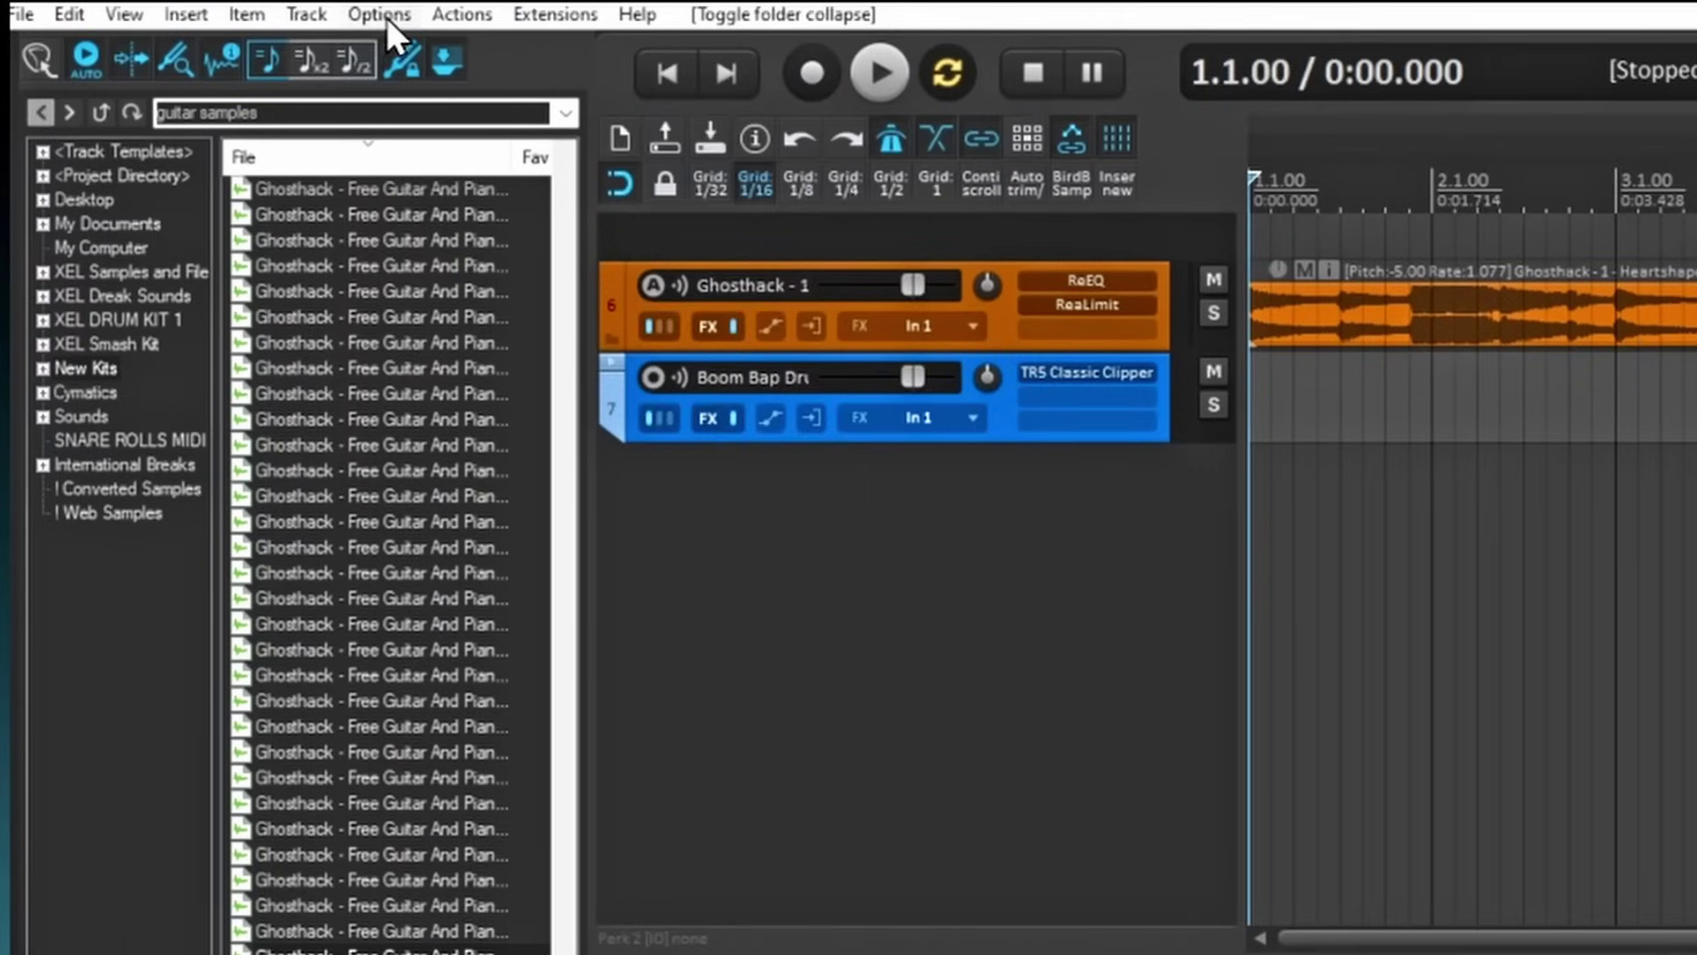
# Set the folder collapse button preference to cycle "Normal, collapsed", apply it, and test it on the Boom Bap drum folder.
pyautogui.click(385, 18)
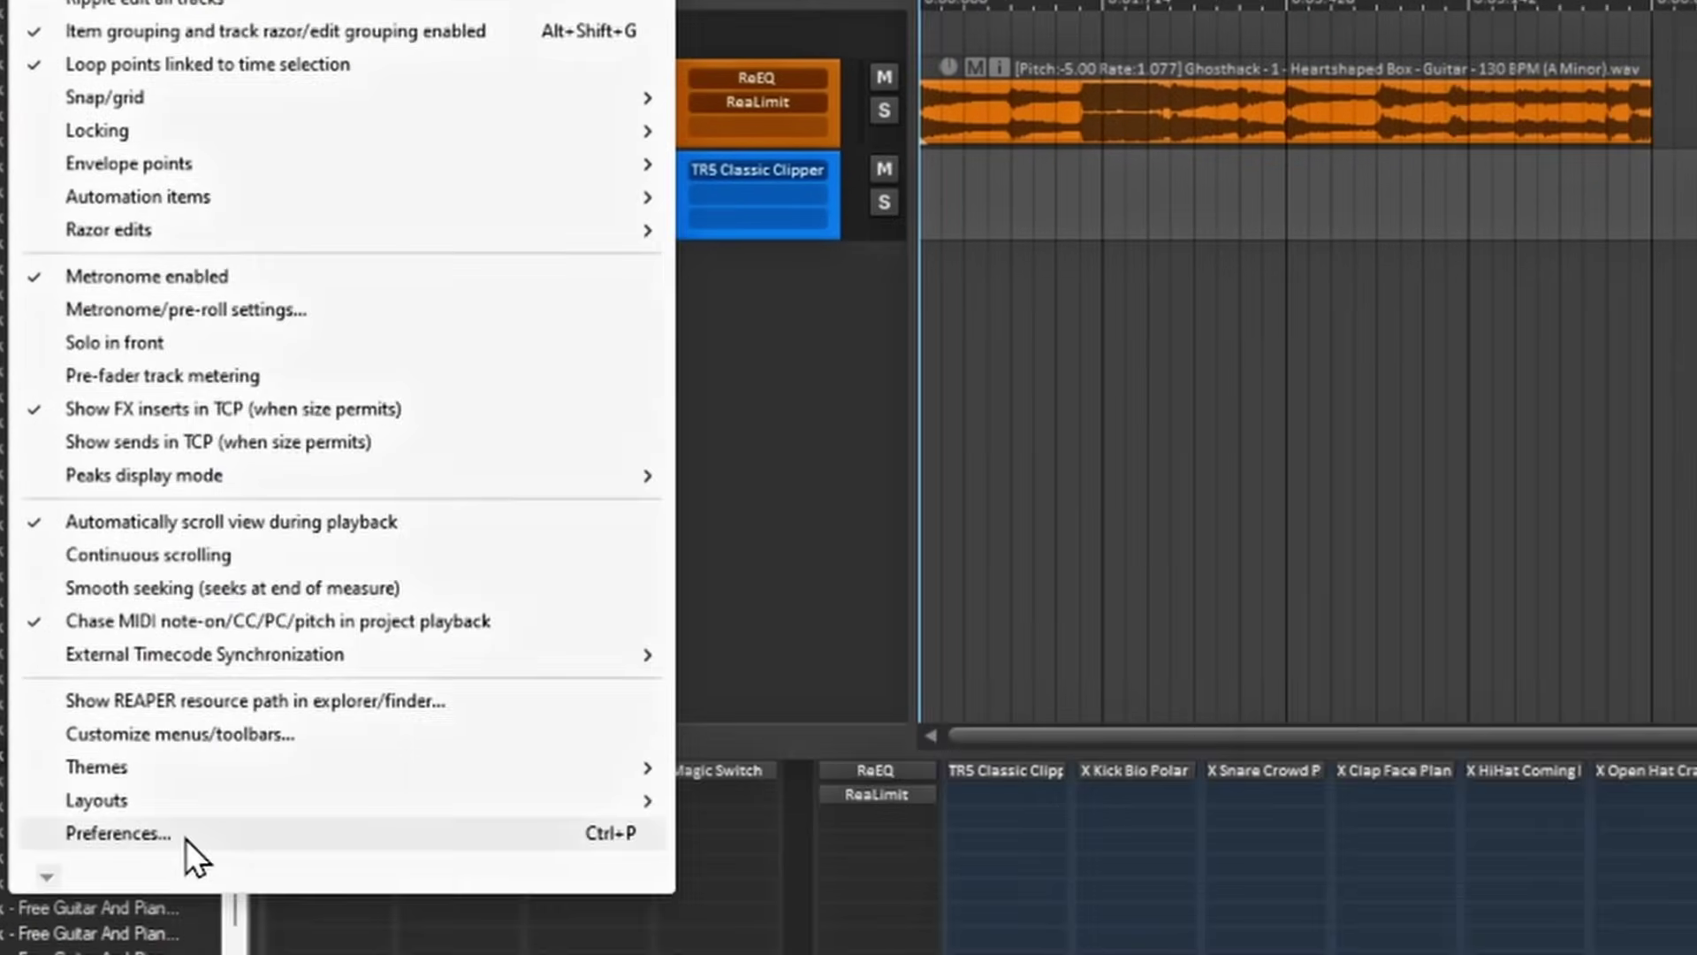
pyautogui.click(186, 840)
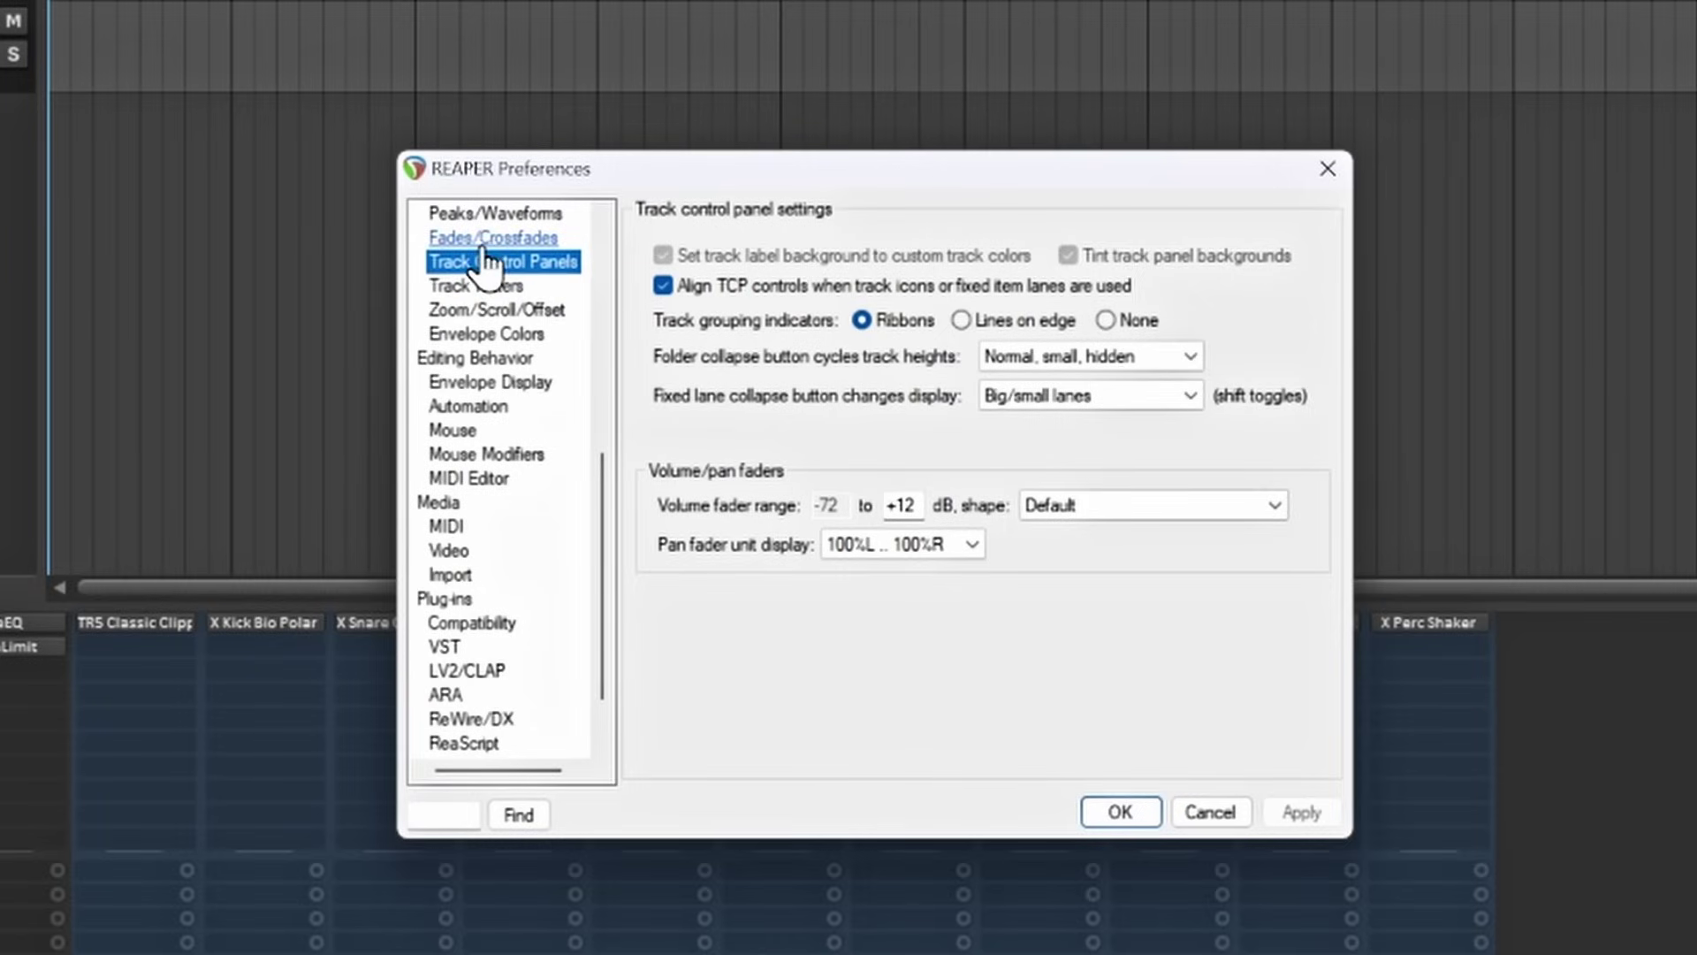
pyautogui.moveTo(857, 398)
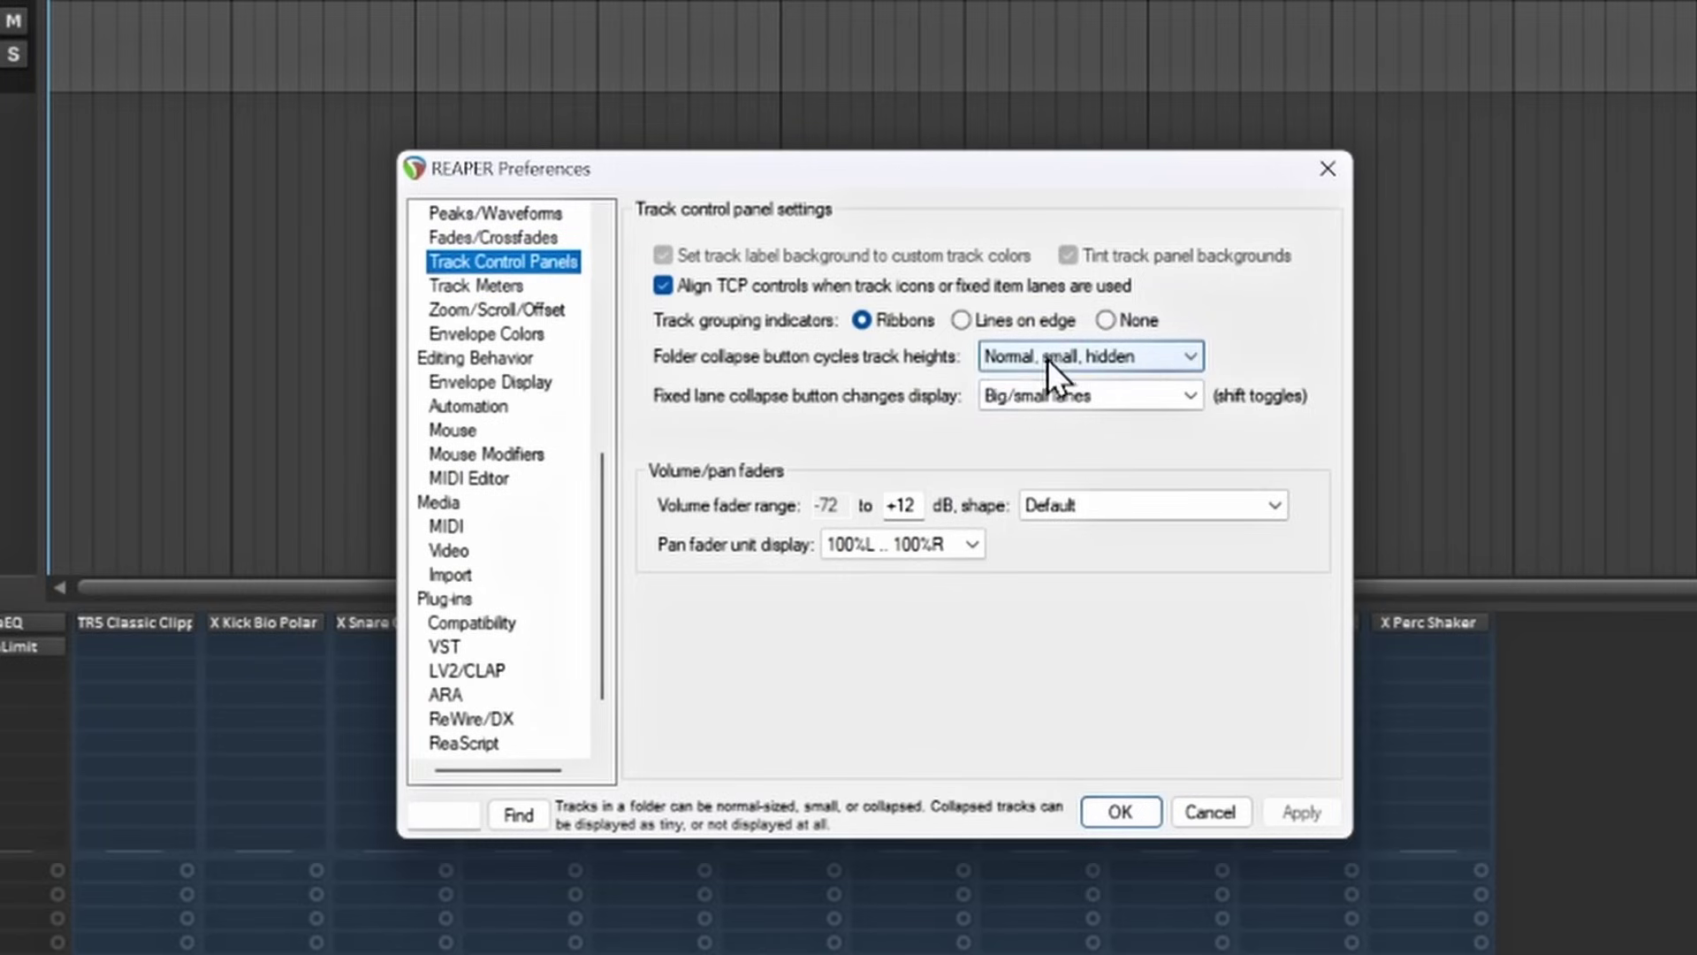
pyautogui.moveTo(691, 366)
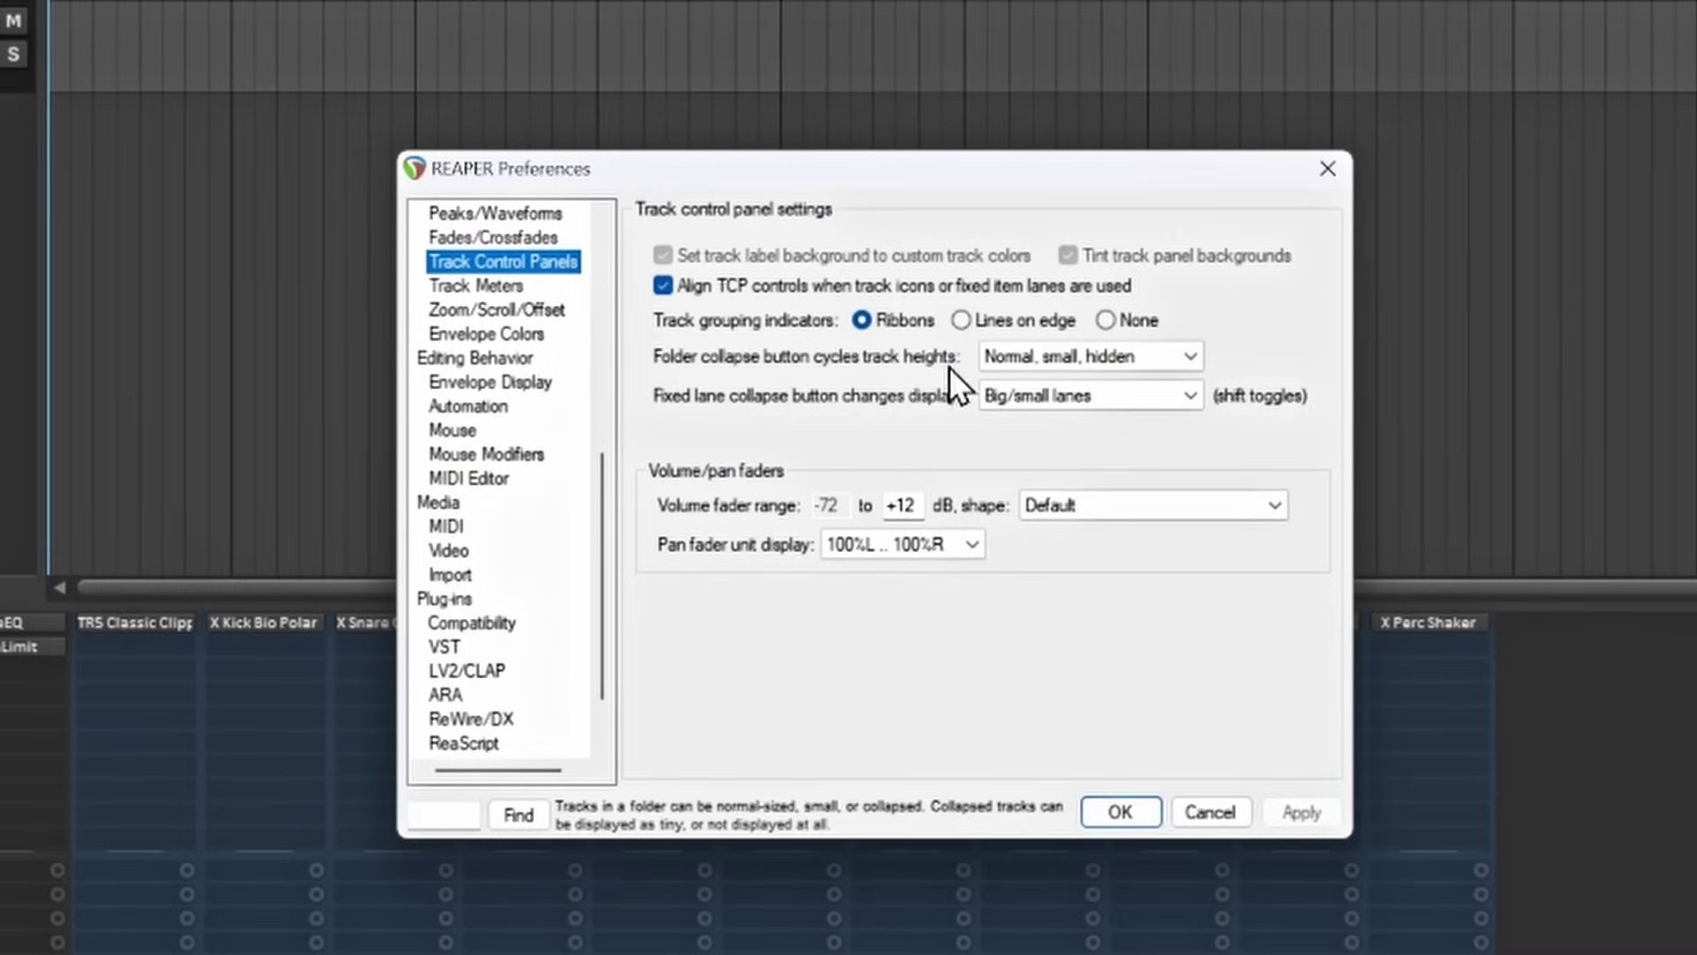
pyautogui.click(1193, 358)
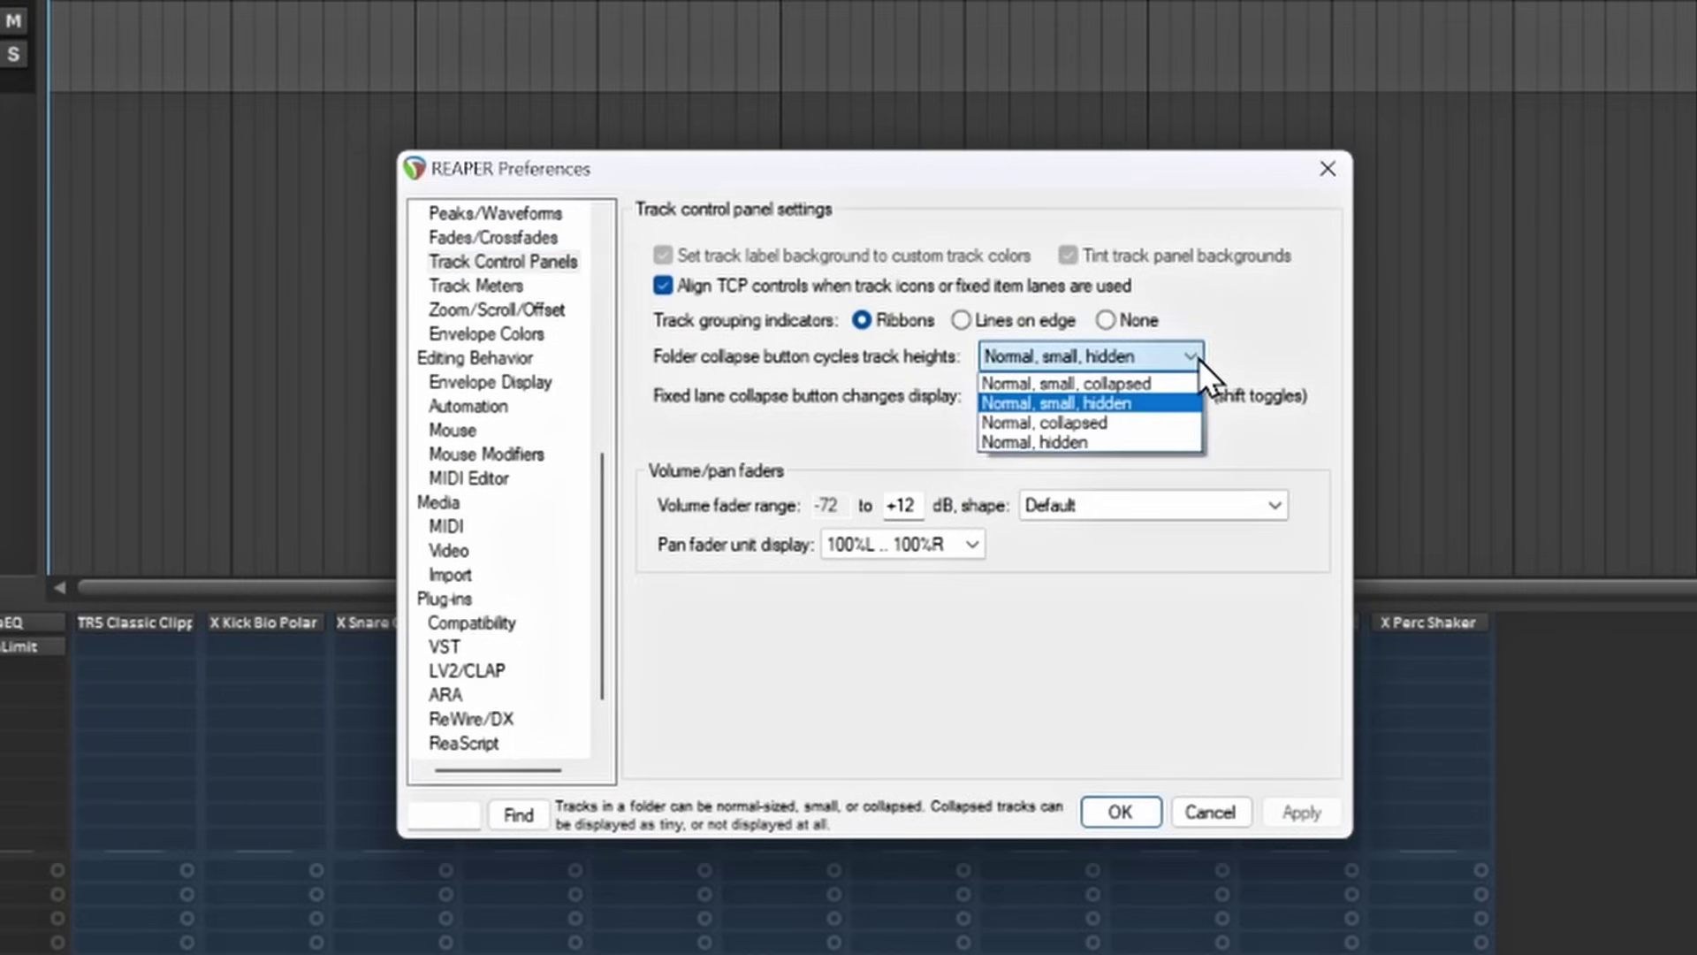
pyautogui.click(1133, 423)
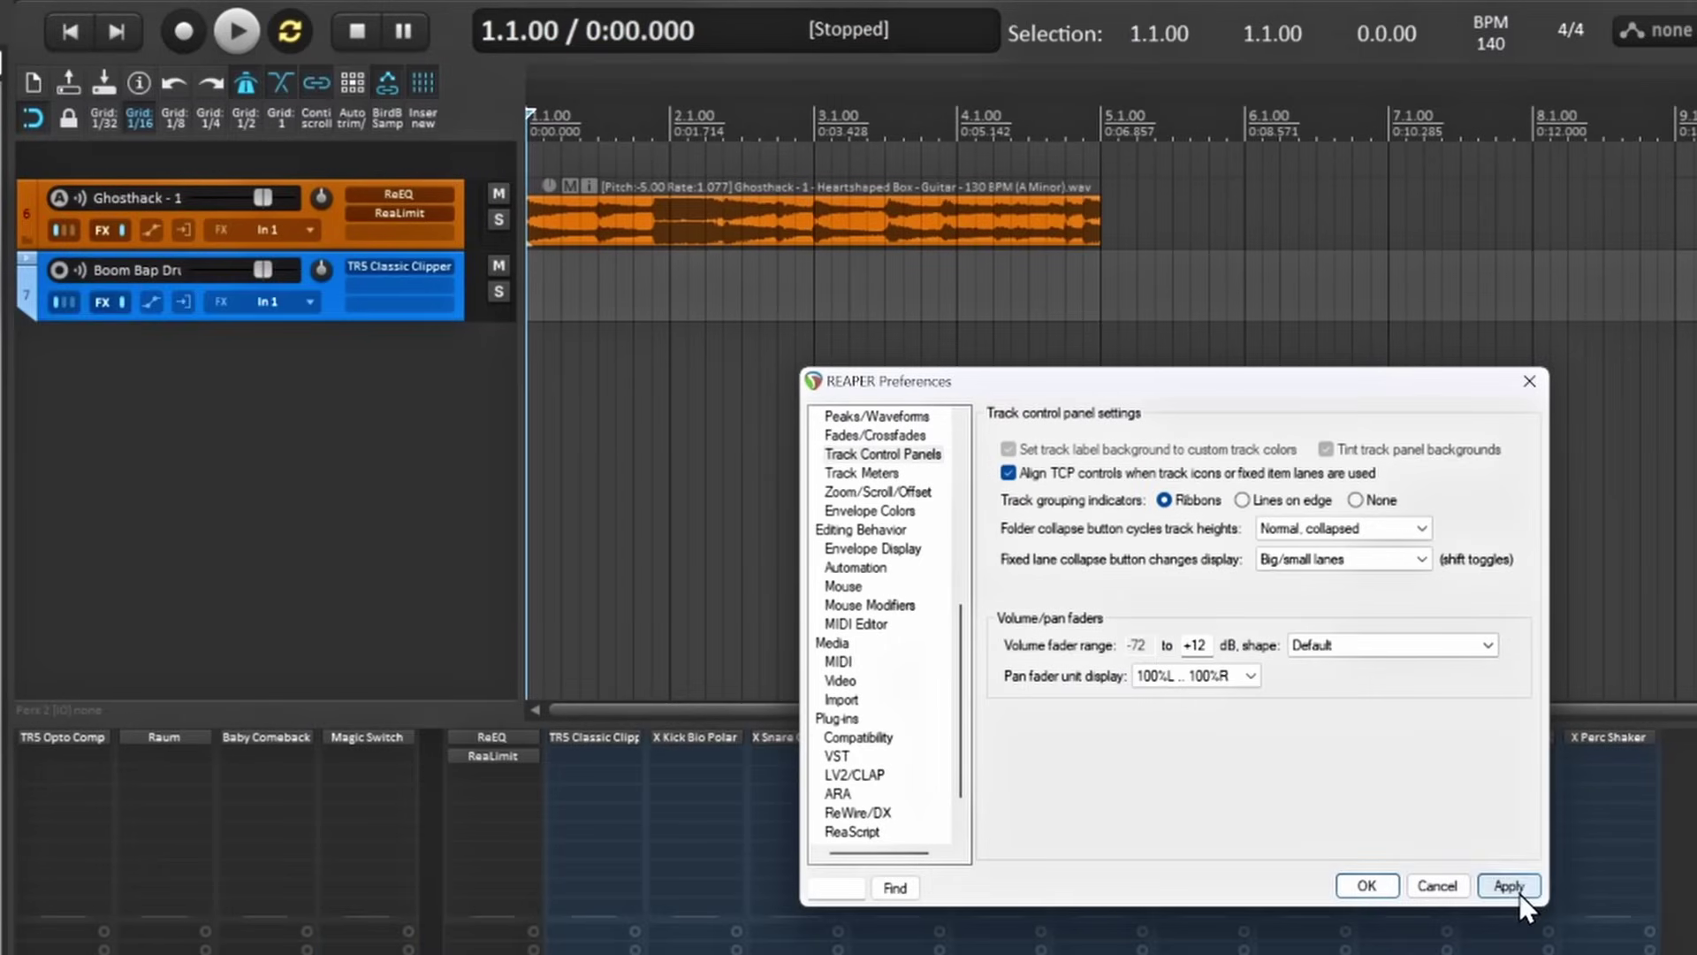
pyautogui.click(1302, 812)
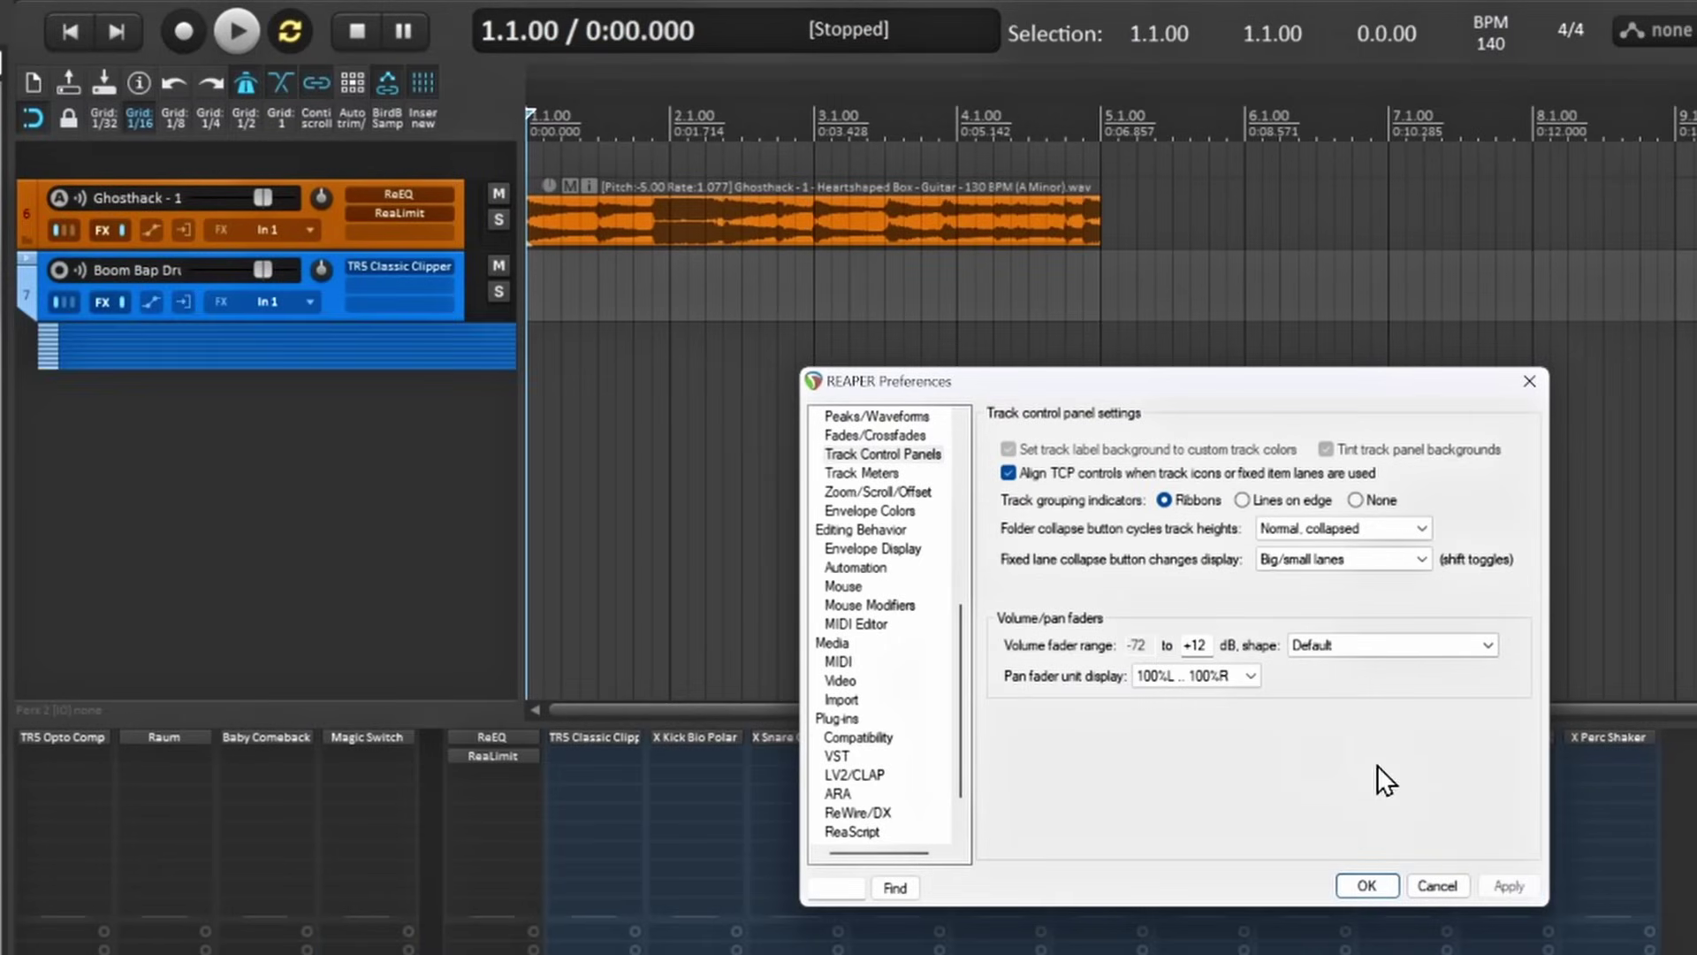
pyautogui.click(24, 267)
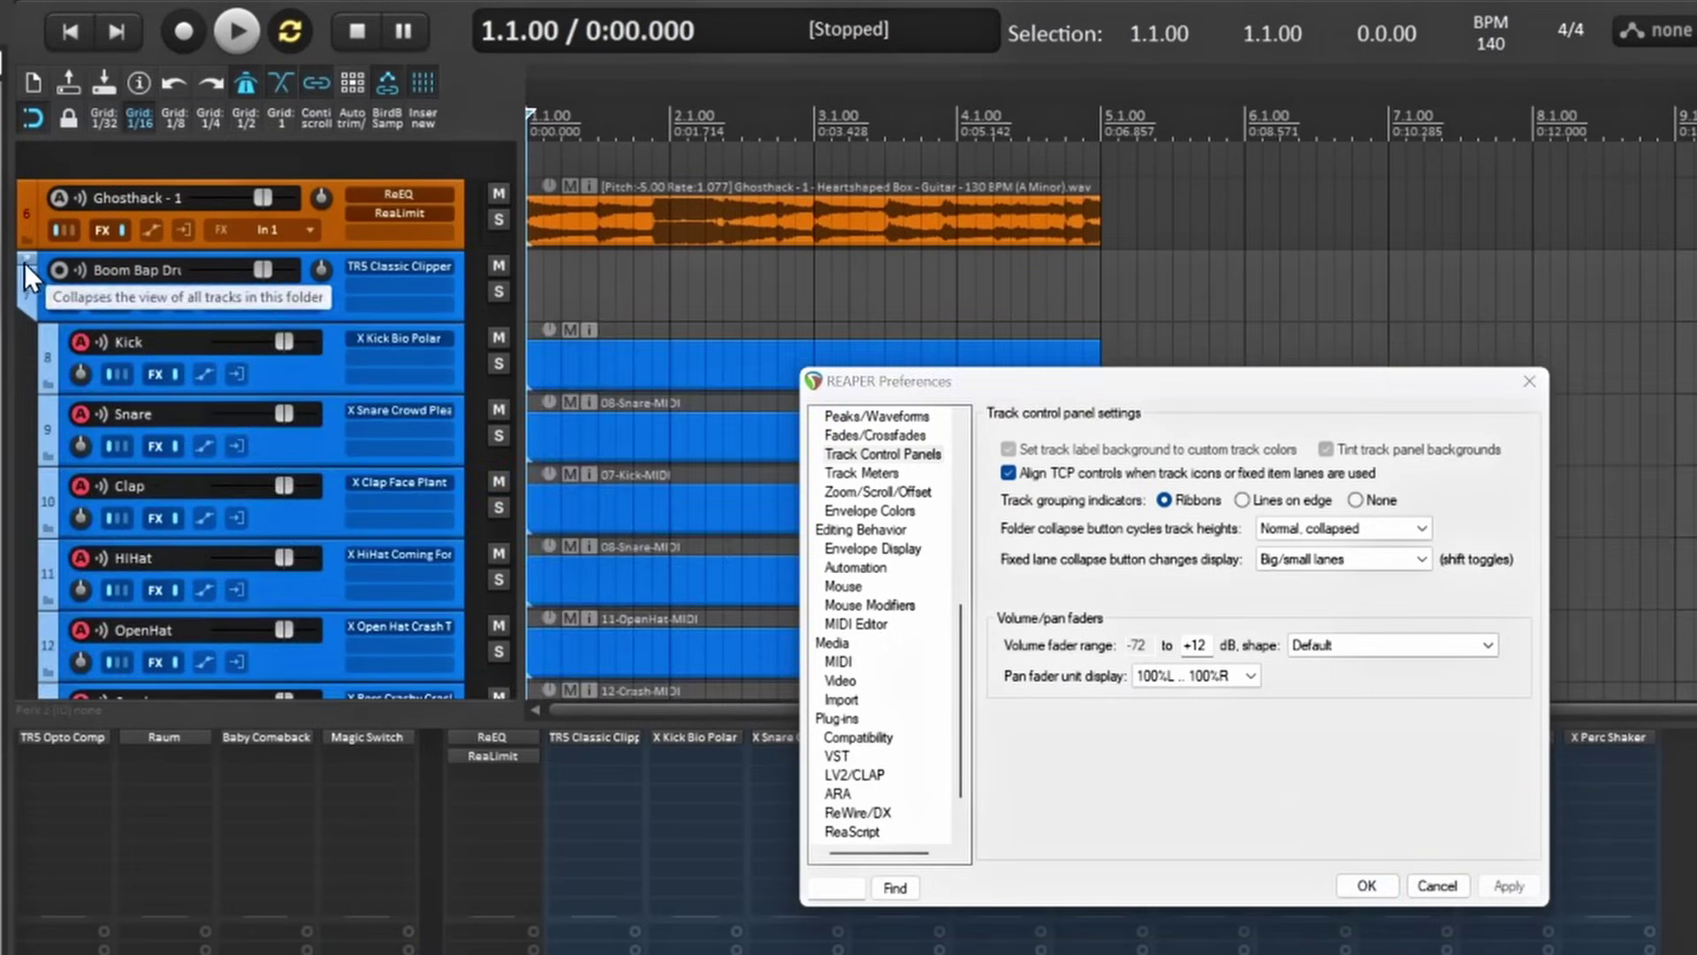
pyautogui.click(25, 261)
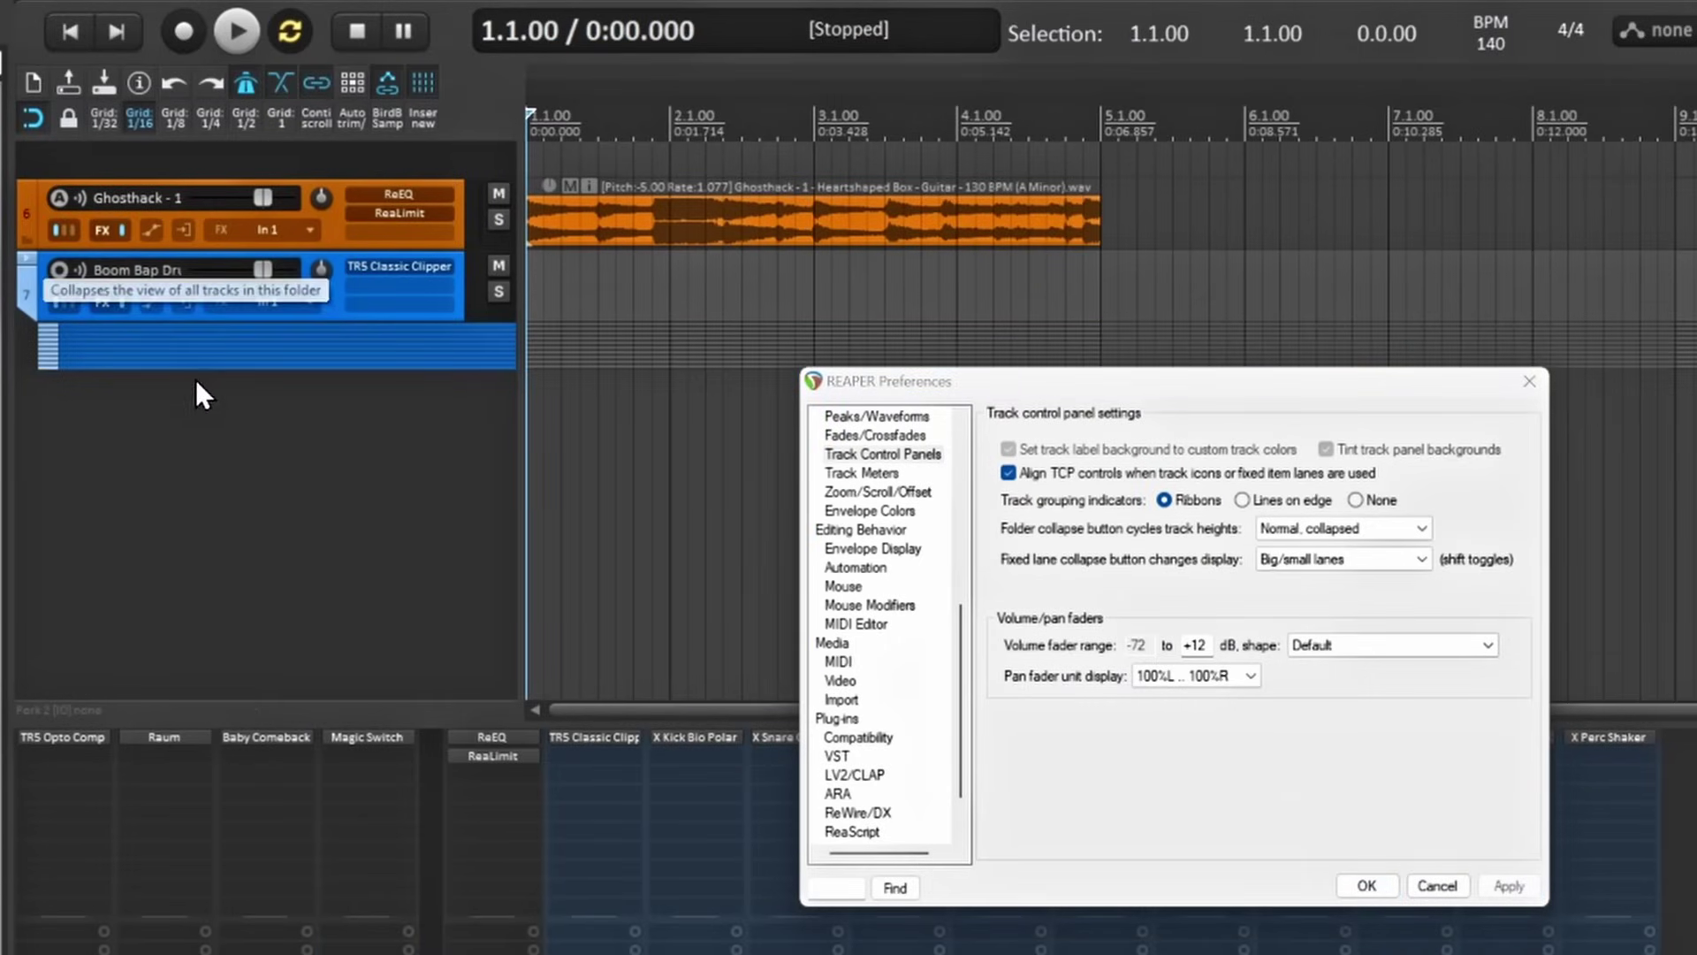
# Change the folder collapse cycle to "Normal, hidden", apply it, and toggle the Boom Bap drum folder several times to test it.
pyautogui.click(1422, 529)
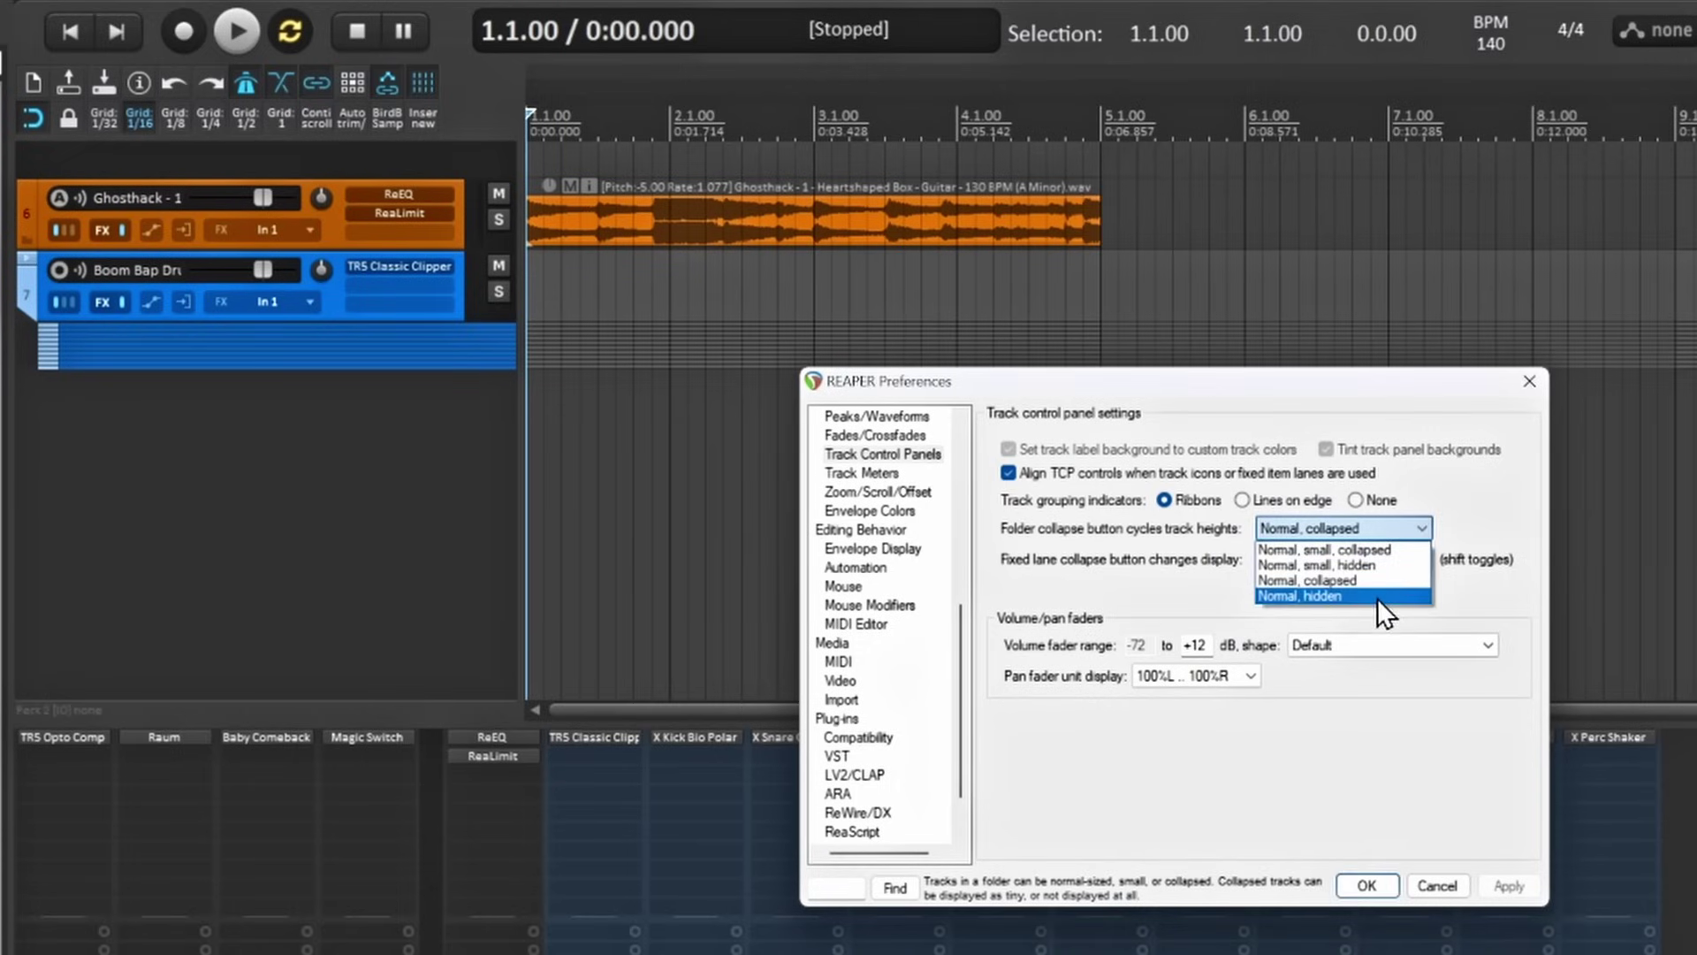
pyautogui.click(1378, 598)
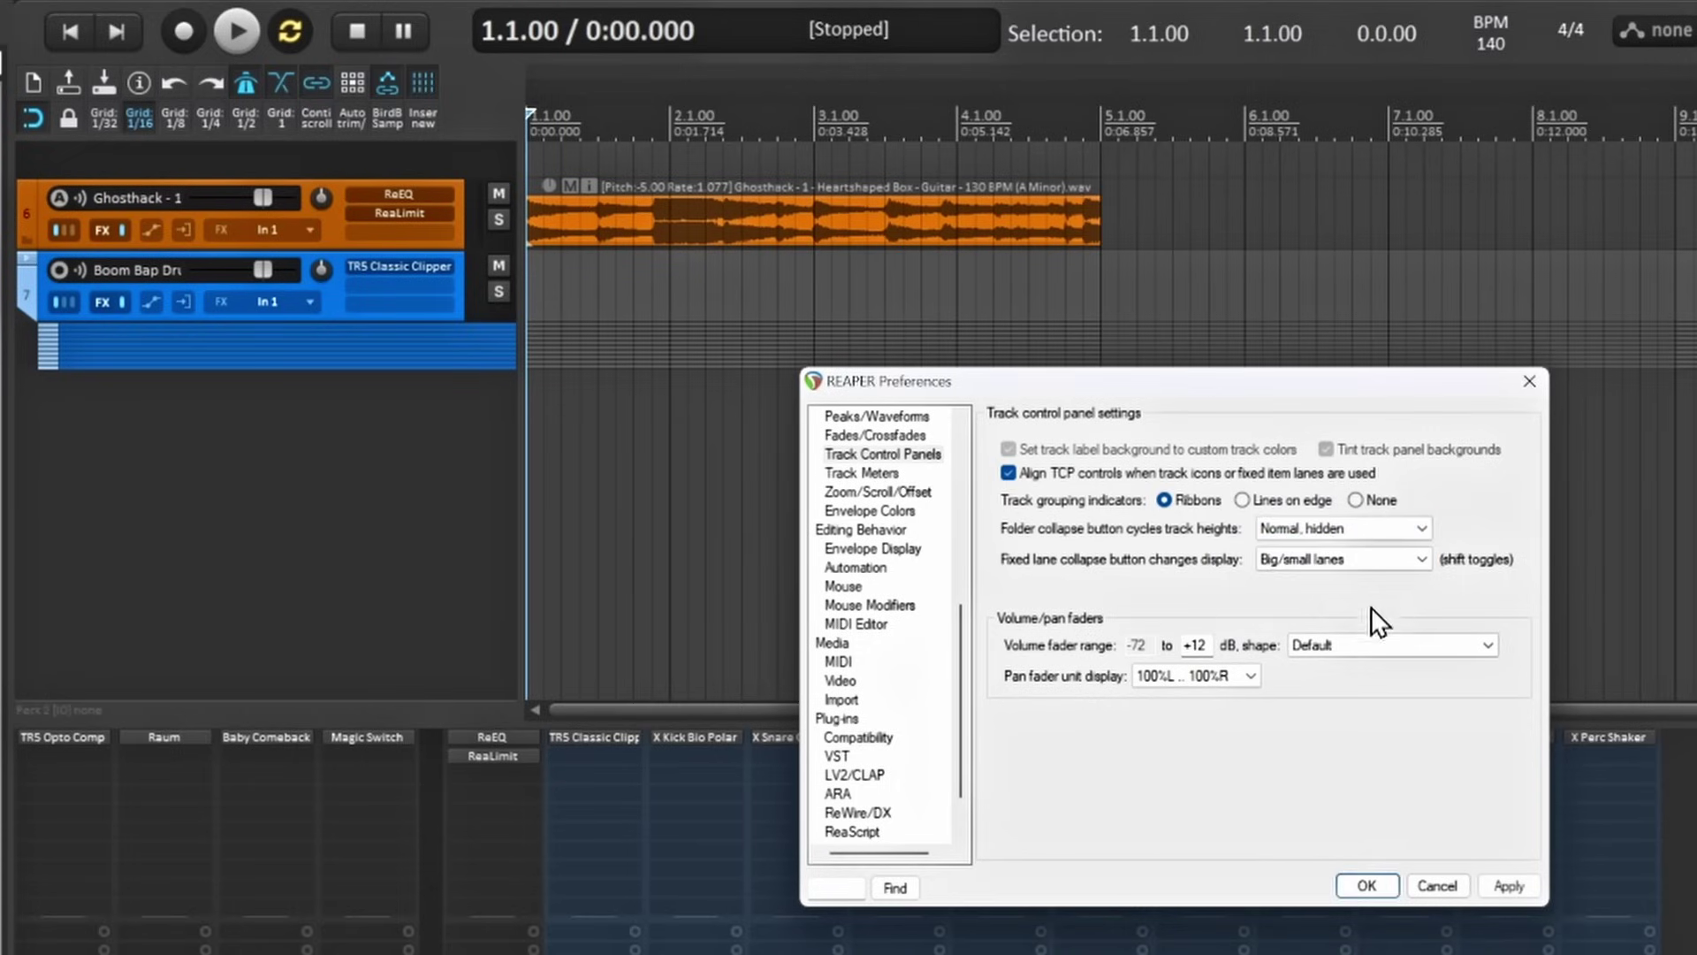
pyautogui.click(1504, 881)
pyautogui.click(30, 260)
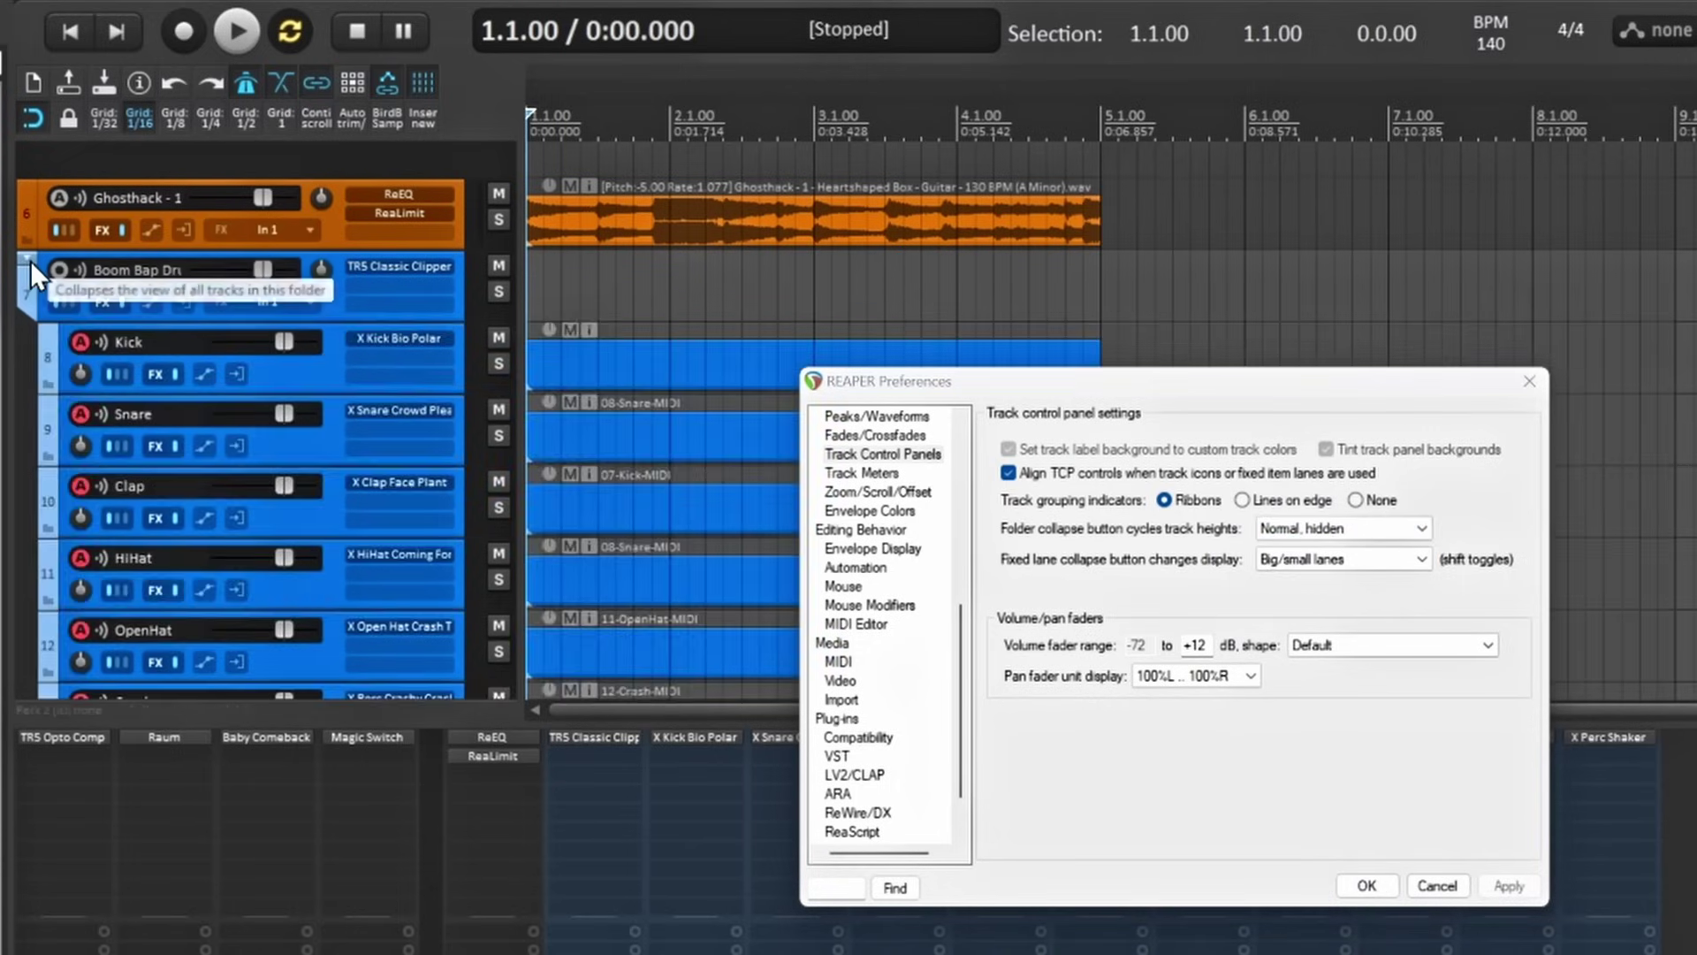
pyautogui.click(30, 260)
pyautogui.click(29, 260)
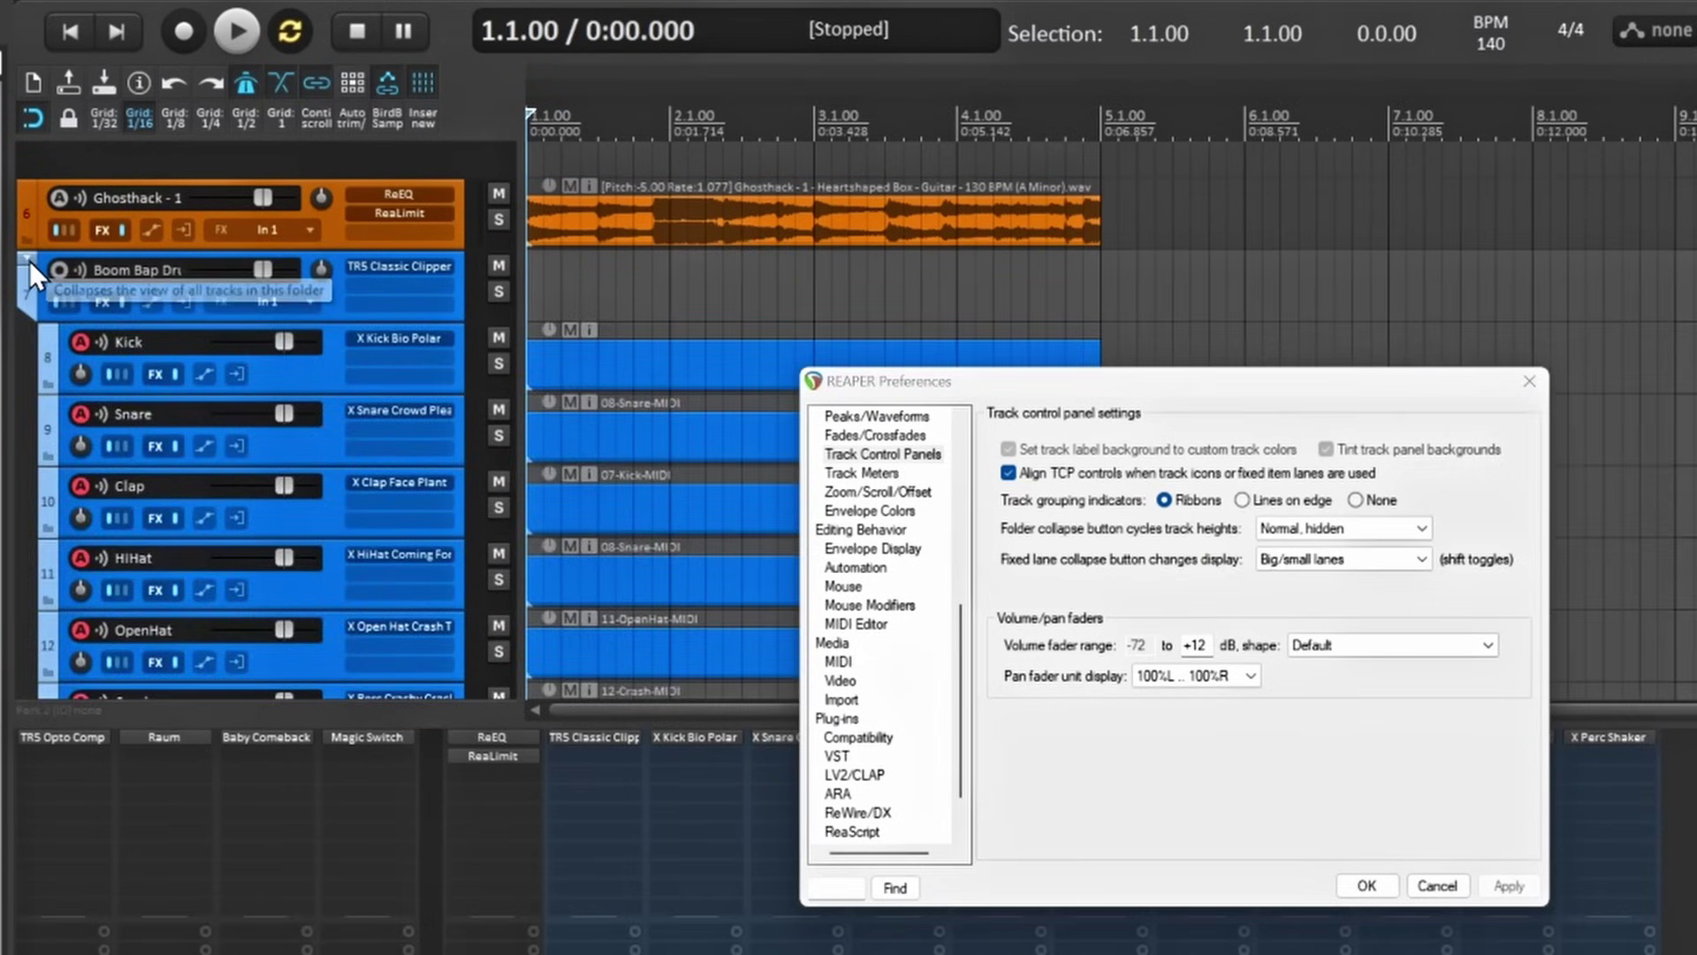
pyautogui.click(29, 260)
pyautogui.click(29, 260)
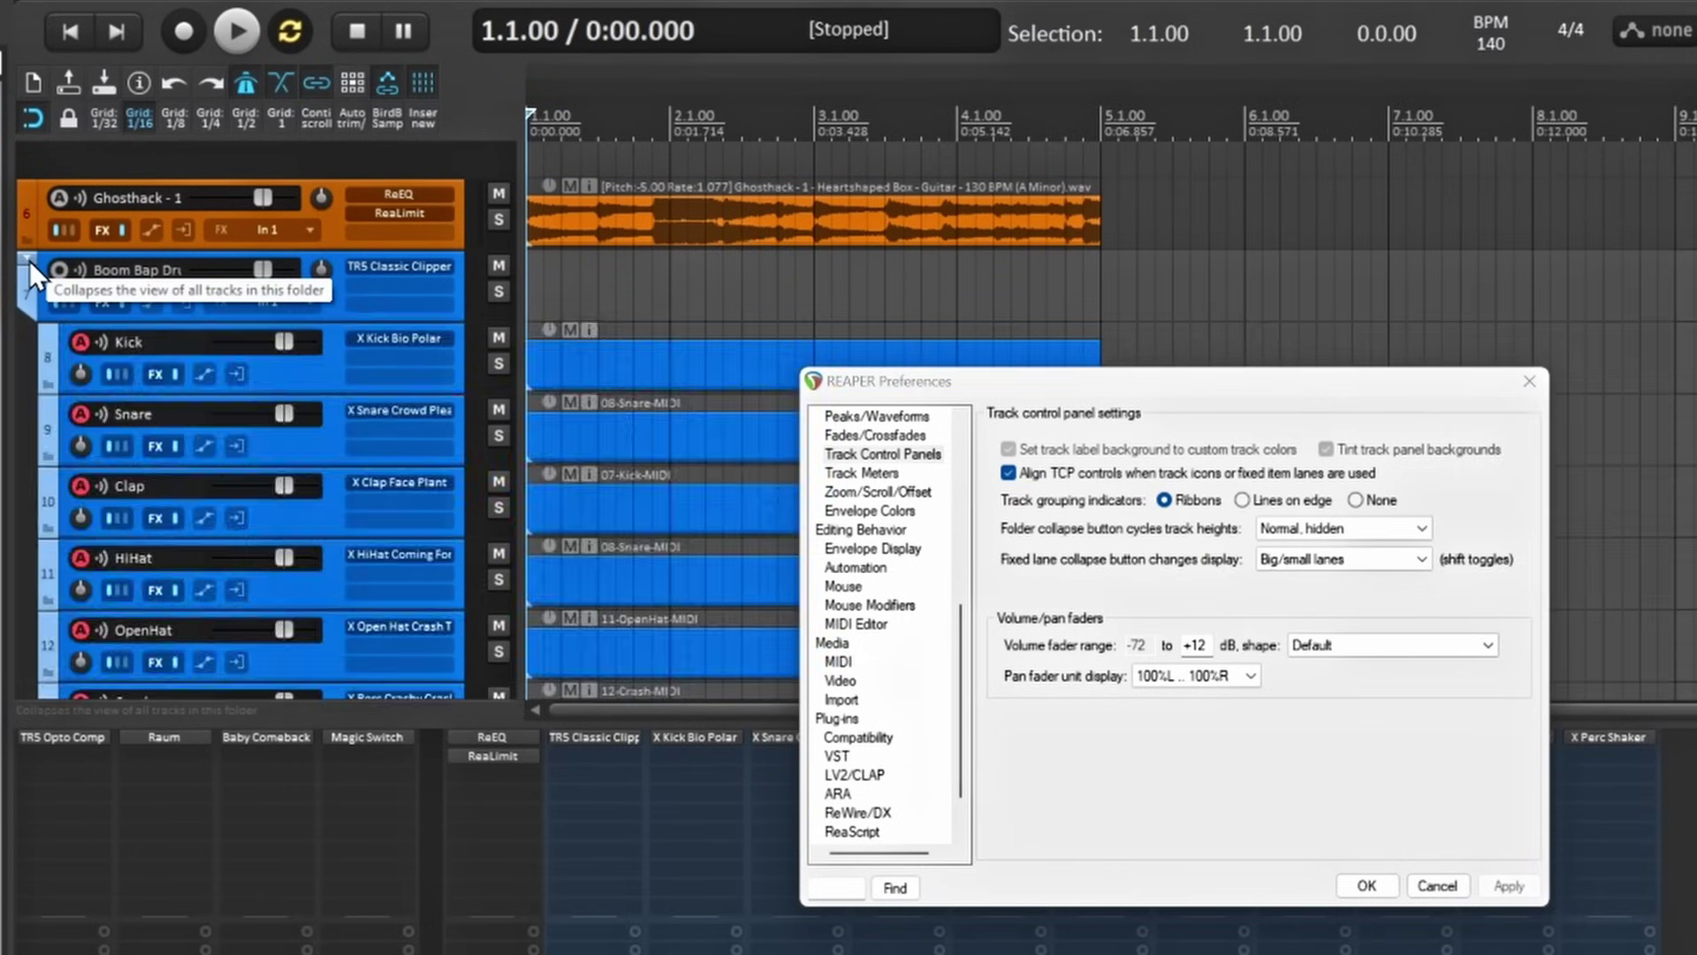
pyautogui.click(29, 260)
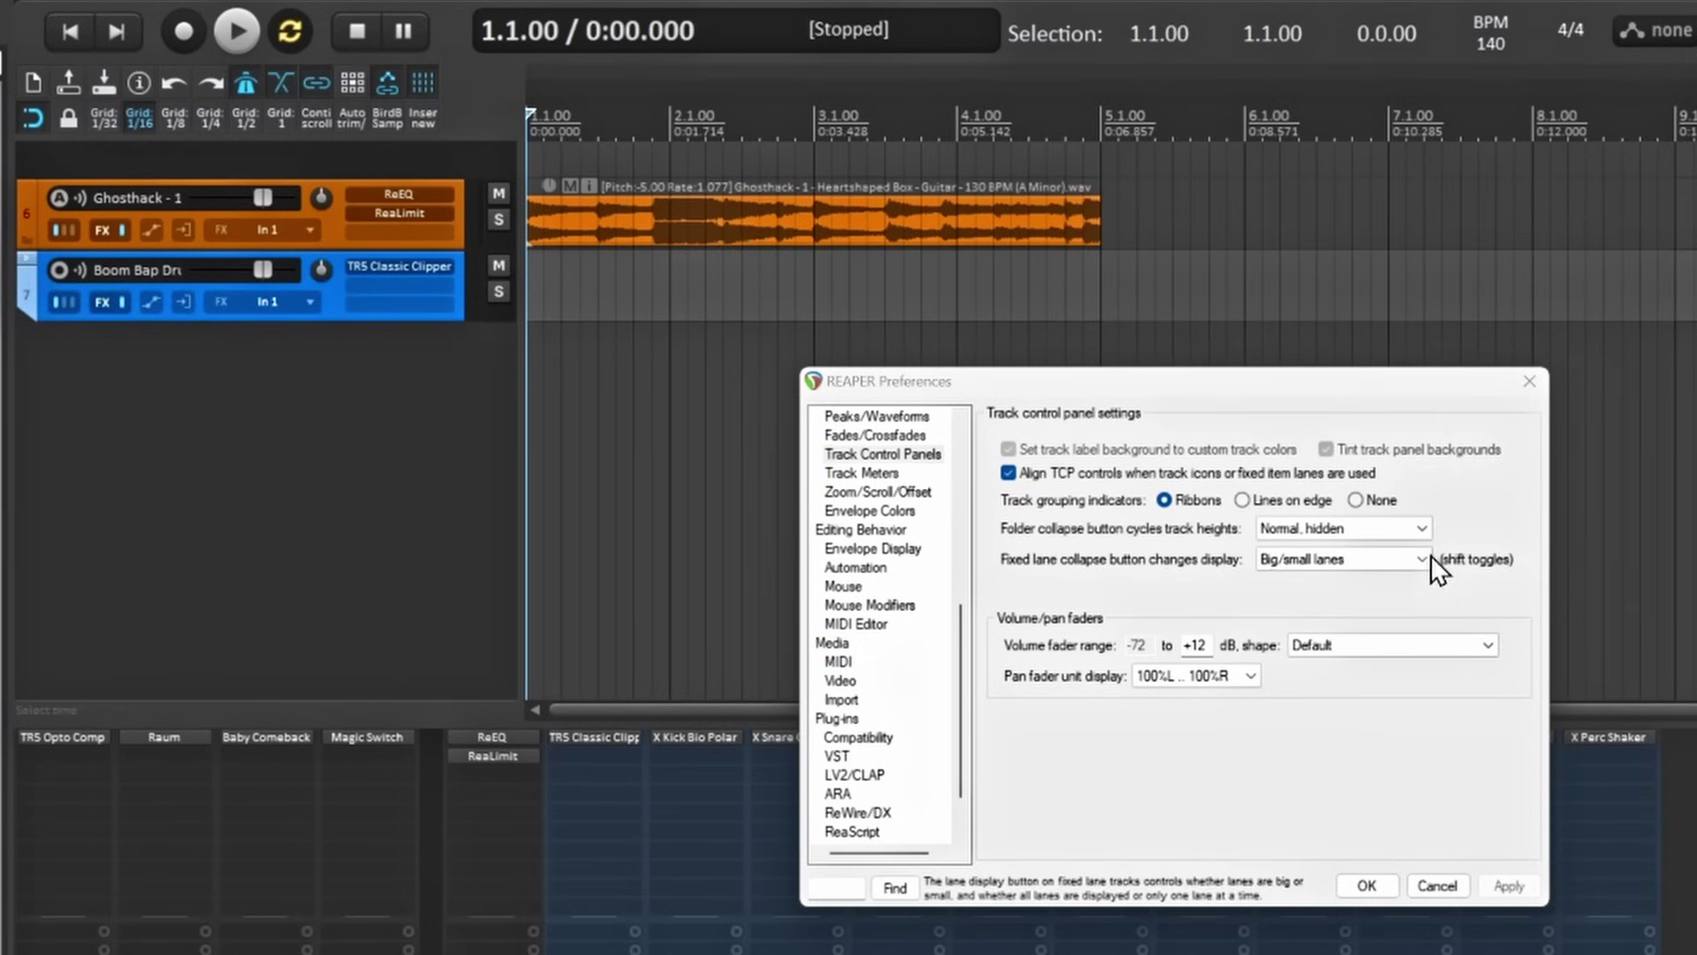
# Set the folder collapse button to cycle "Normal, small, hidden", apply it, and close the preferences.
pyautogui.click(1413, 521)
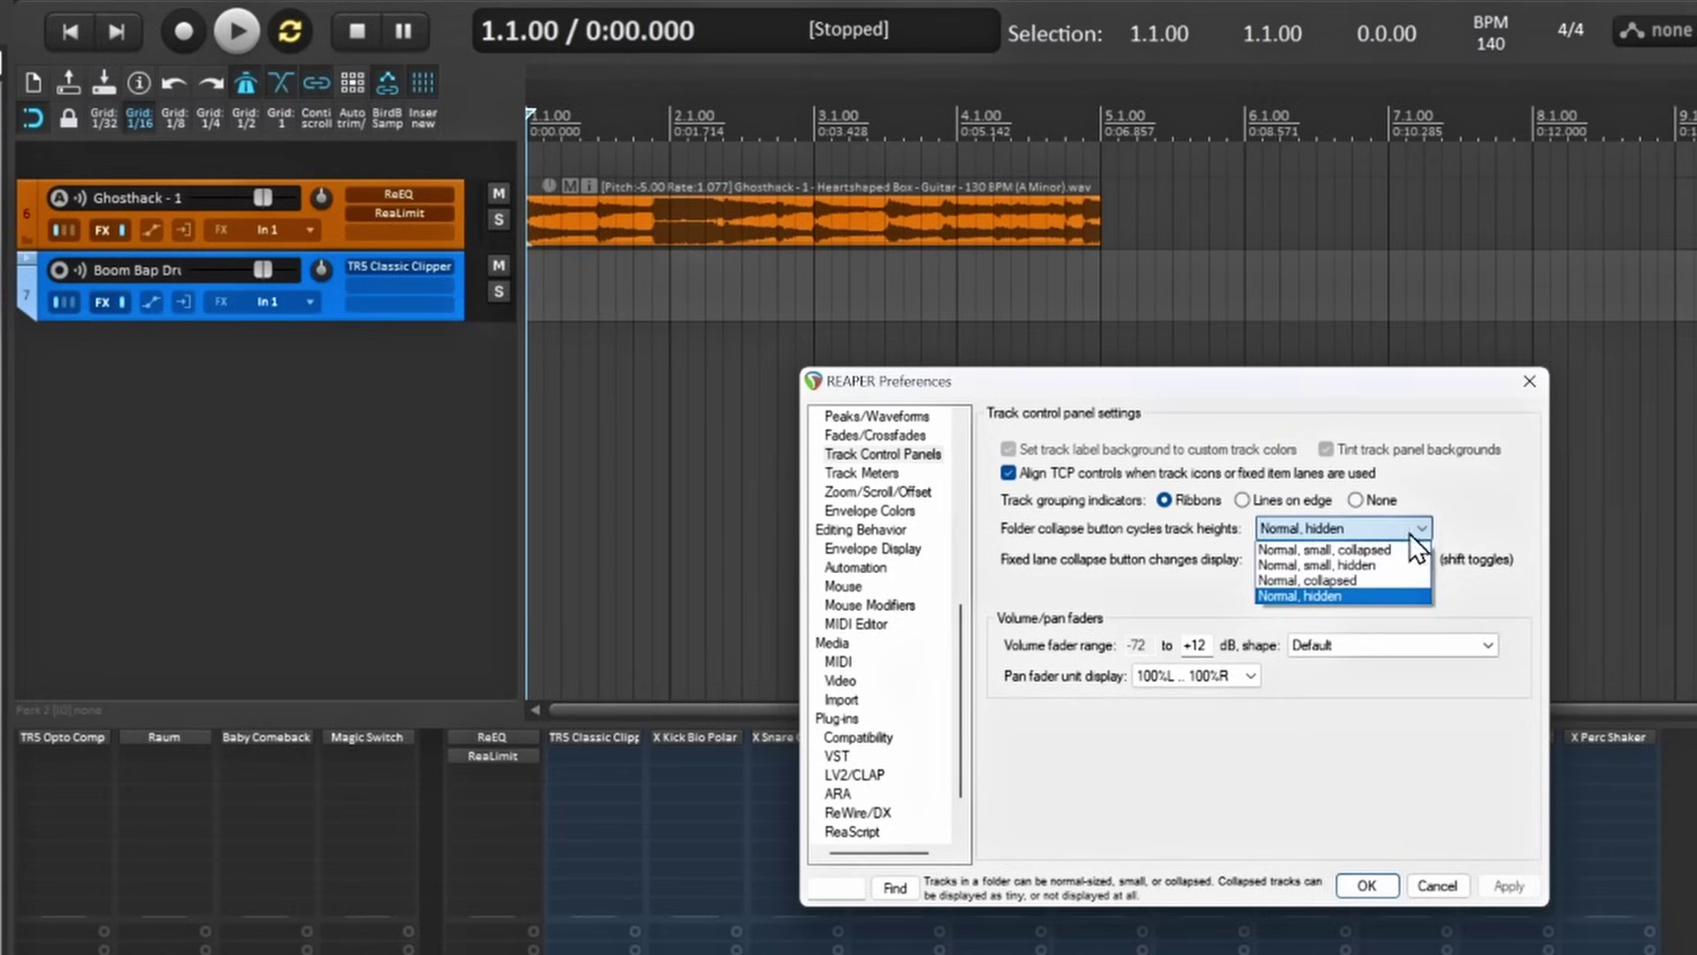
pyautogui.click(1381, 569)
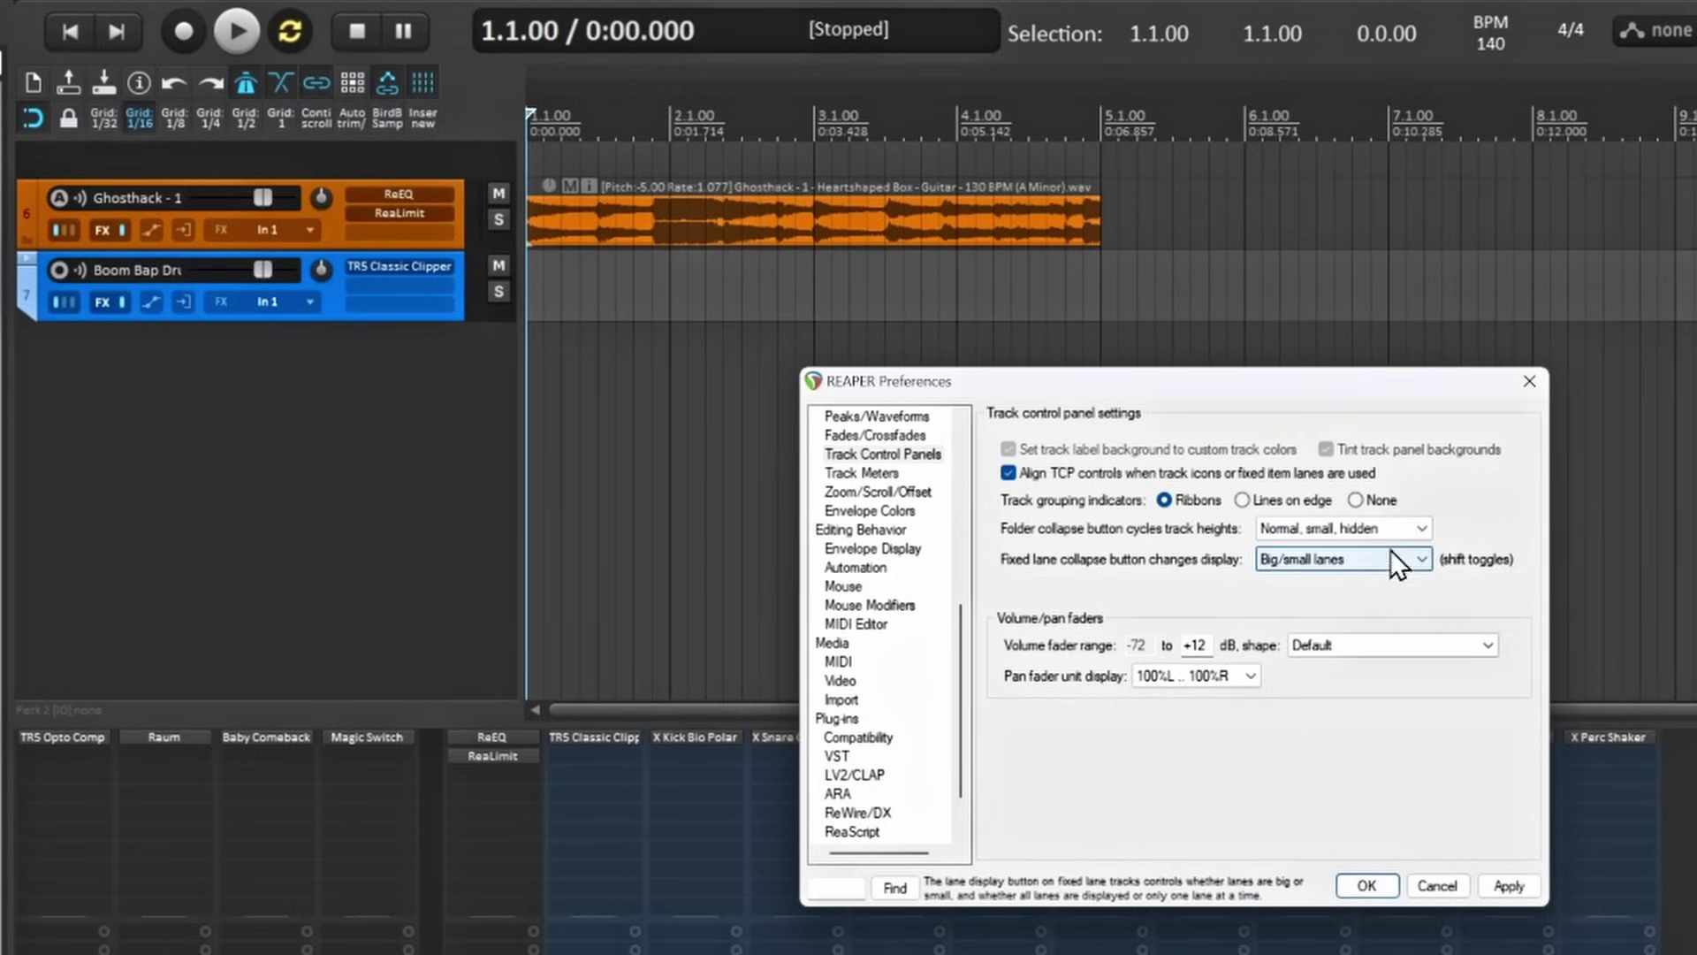
pyautogui.click(1510, 886)
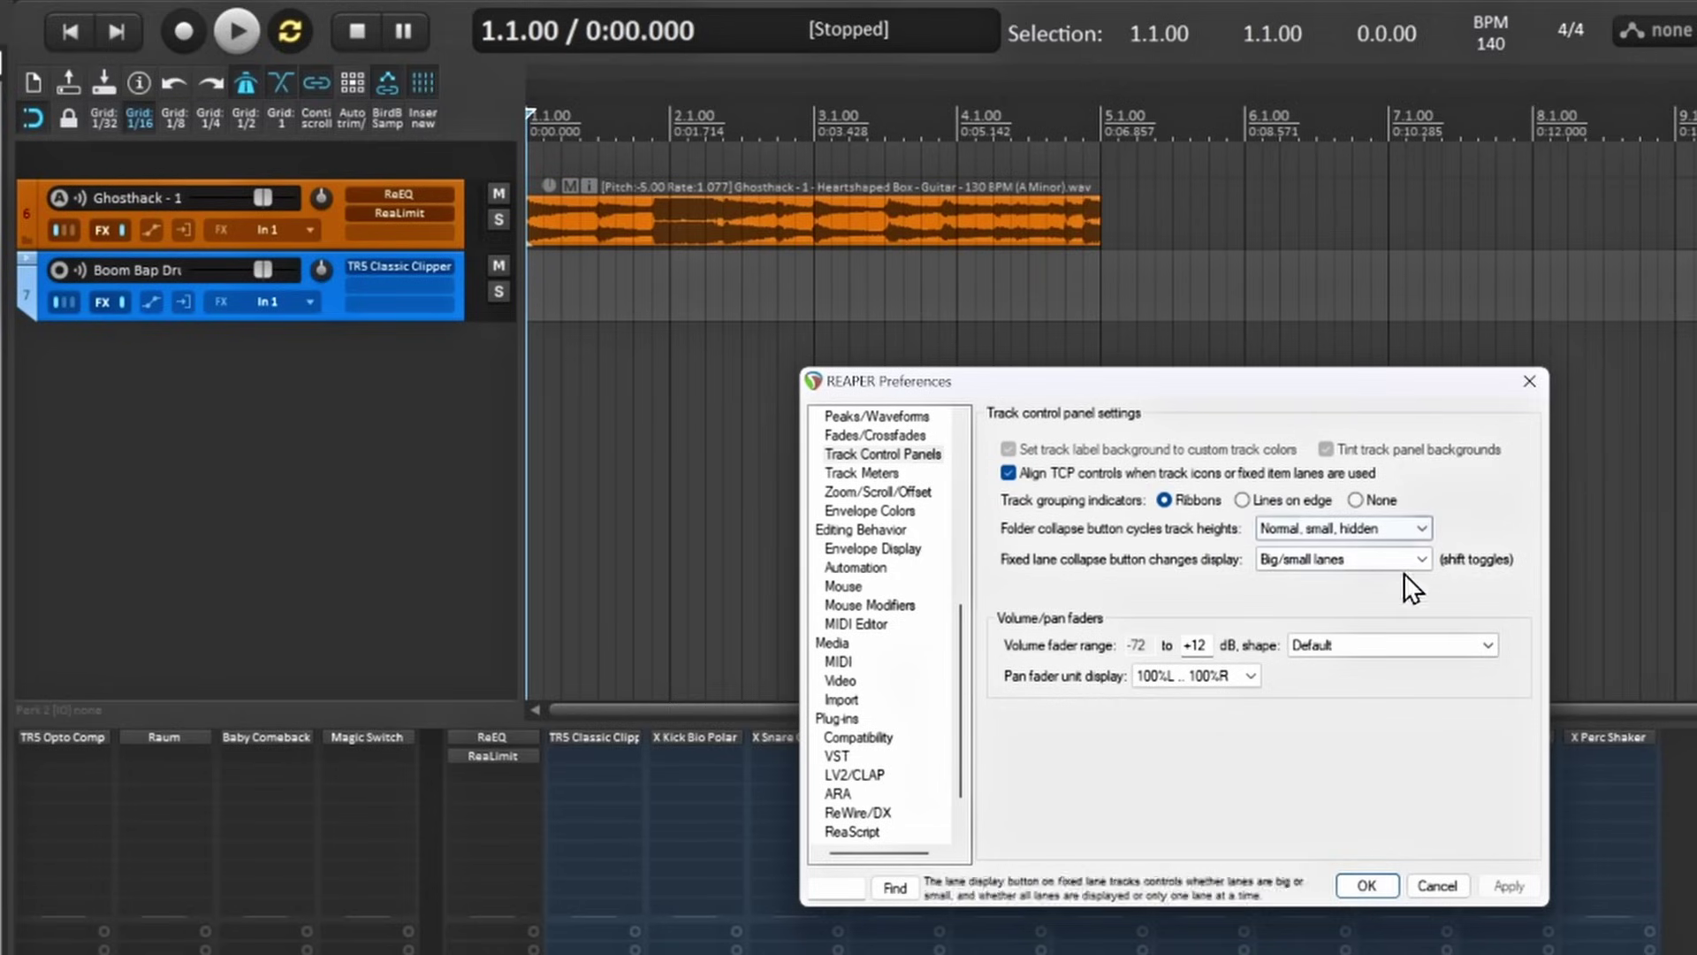
pyautogui.click(1367, 885)
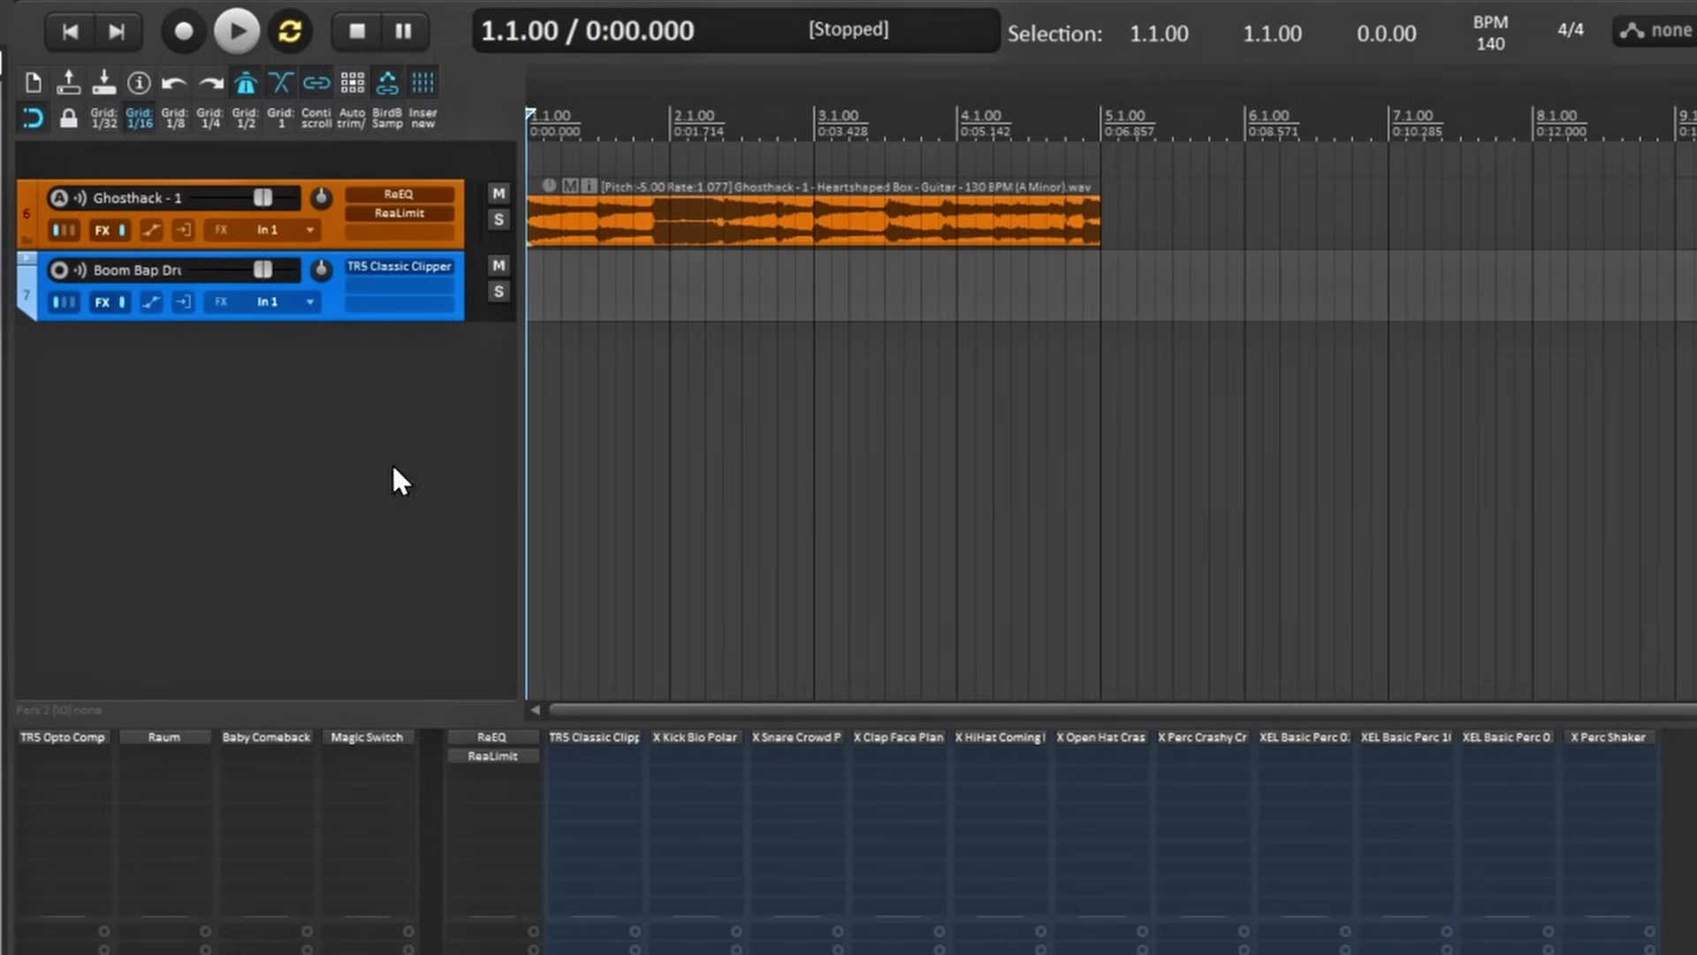
# Test the restored collapse cycle by switching the Boom Bap drum folder between its track heights.
pyautogui.click(25, 258)
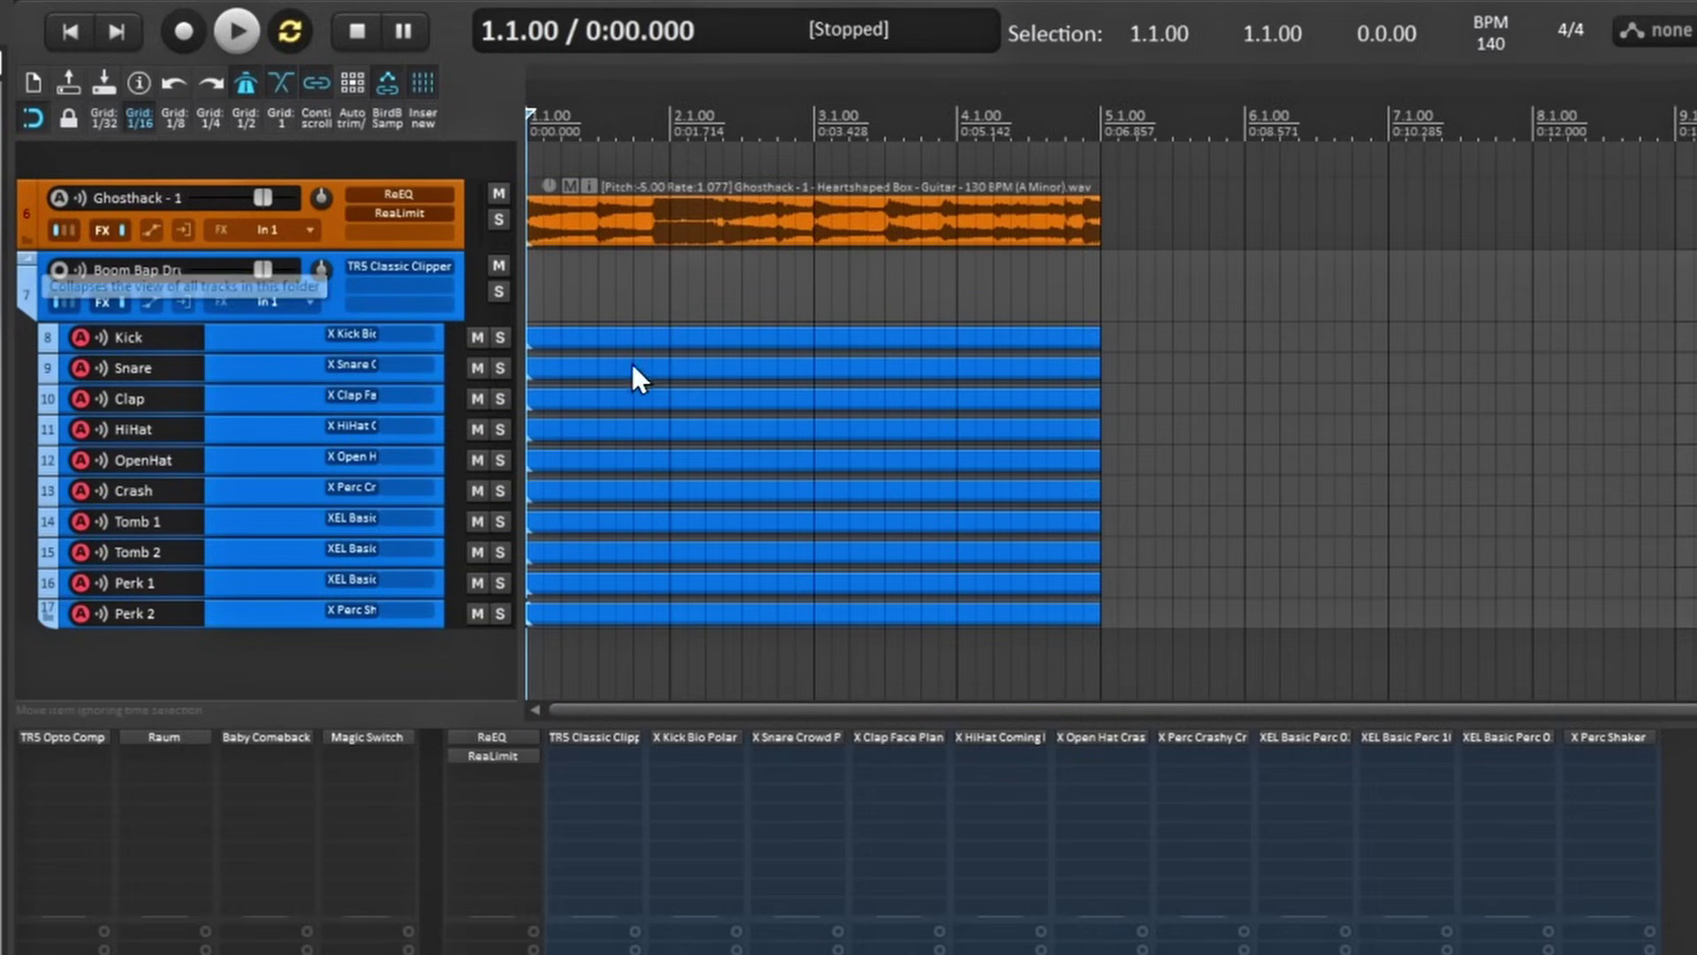
pyautogui.click(22, 262)
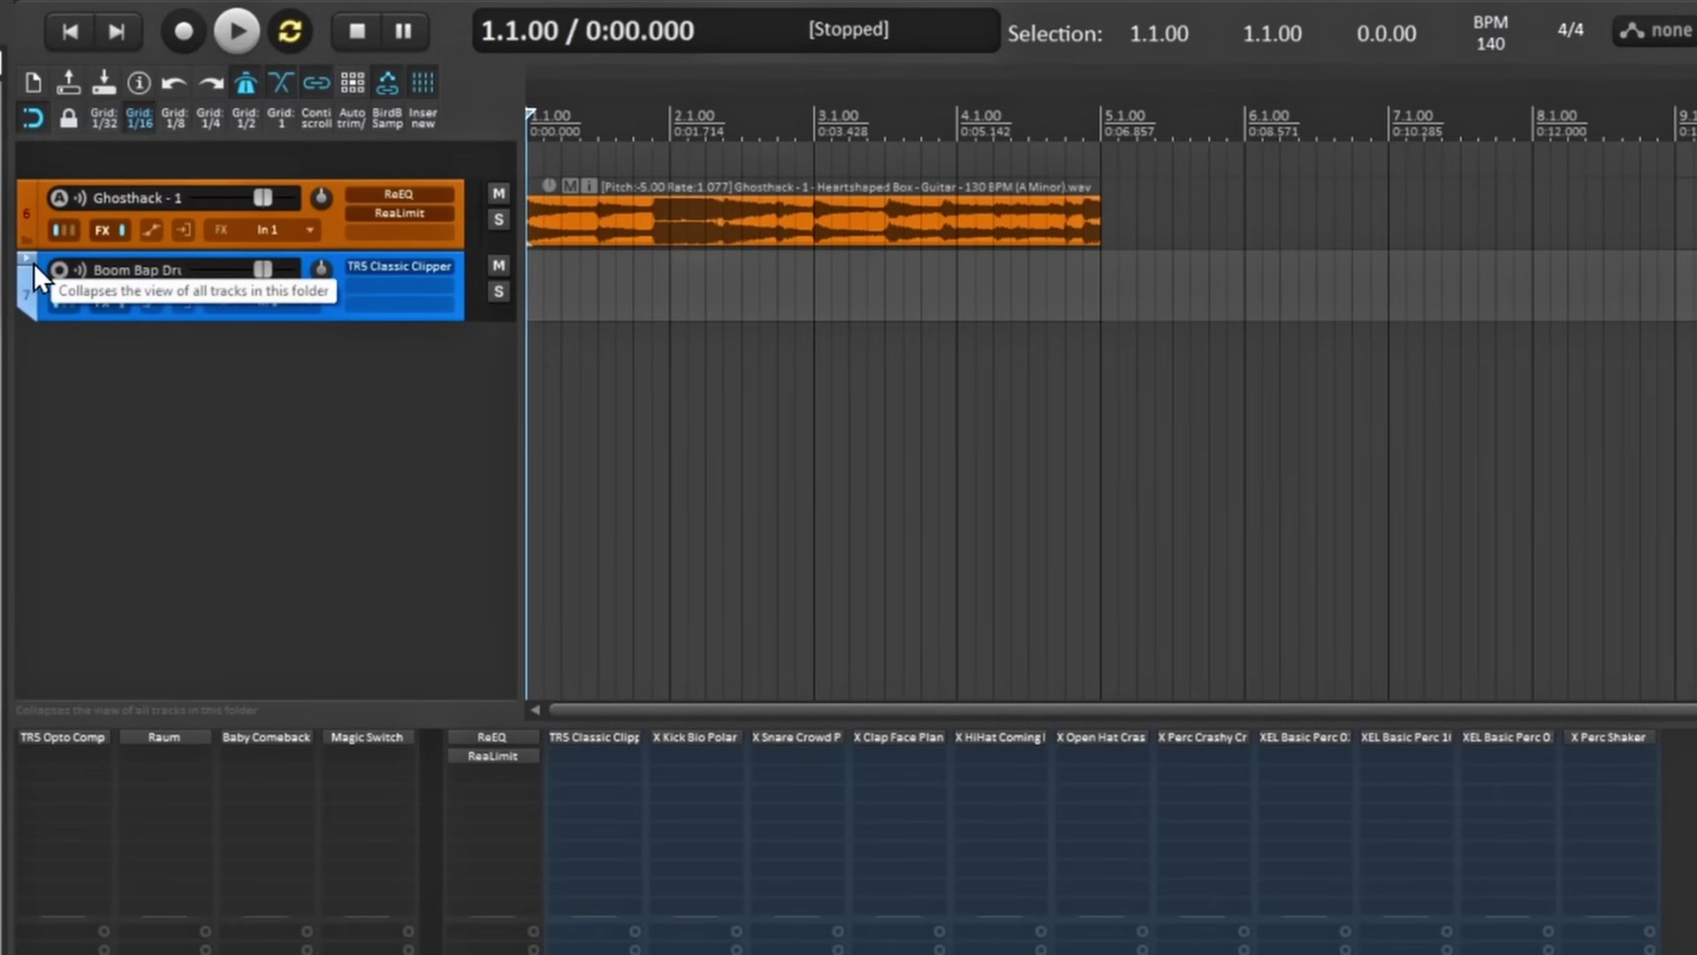
pyautogui.click(28, 262)
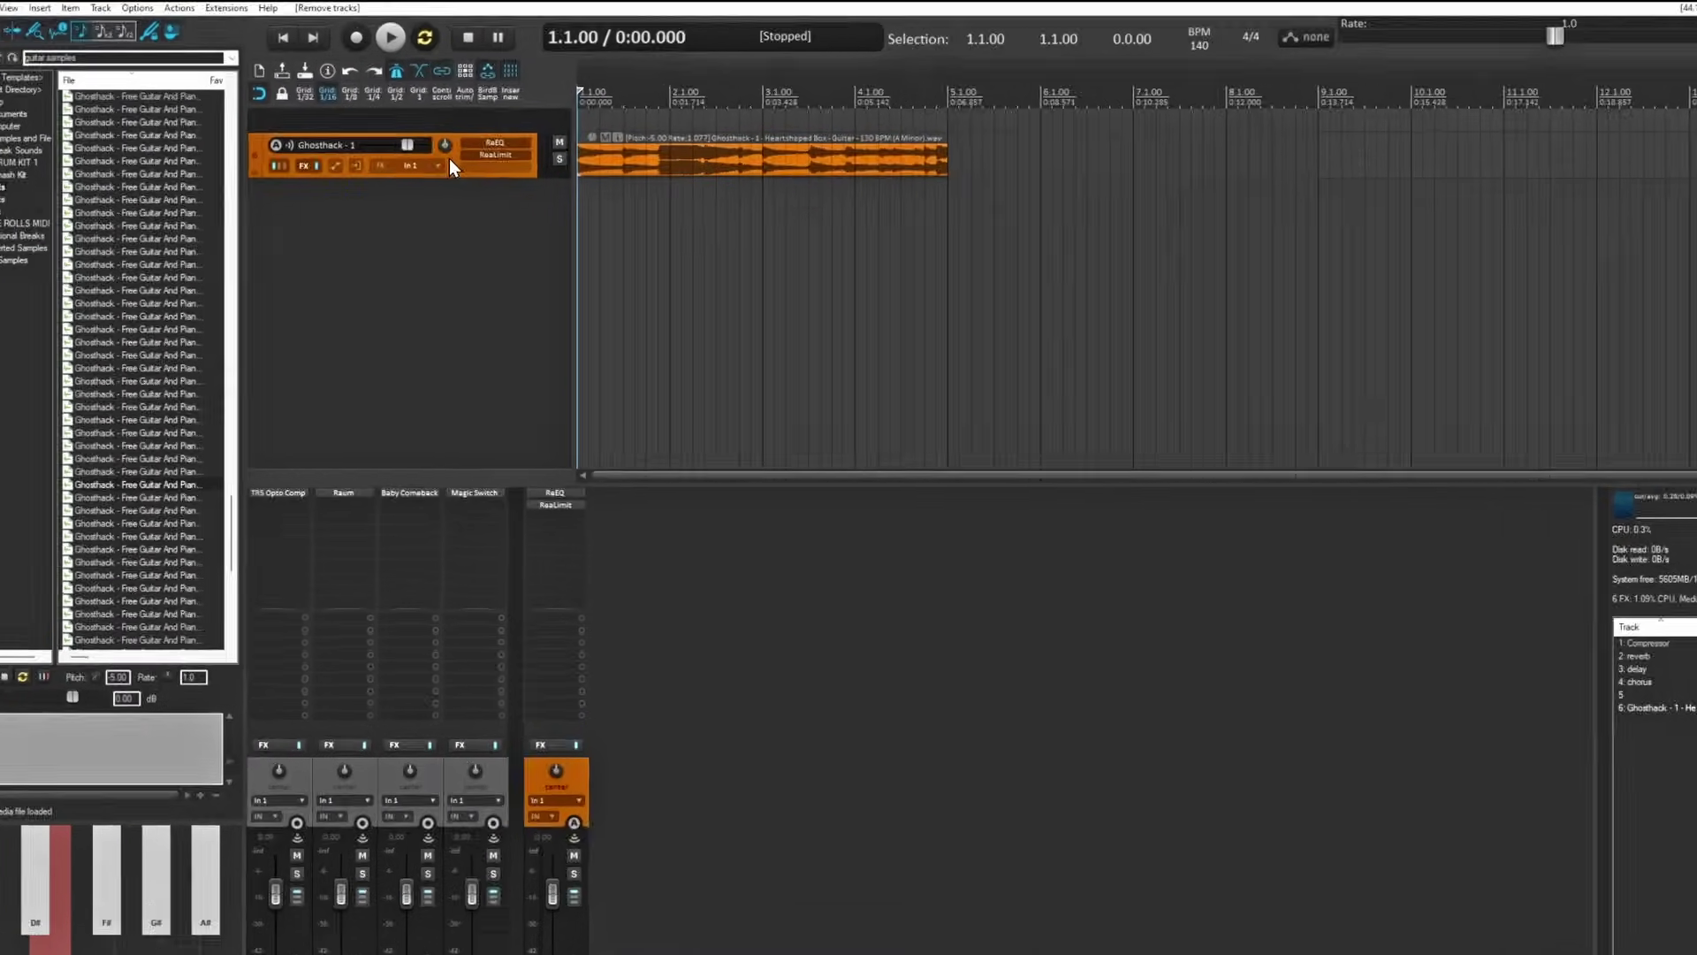
# Enable fixed item lanes on the guitar track and add the "Rain On The Creek" guitar loop as lane 2 at bar 1.
pyautogui.rightClick(440, 146)
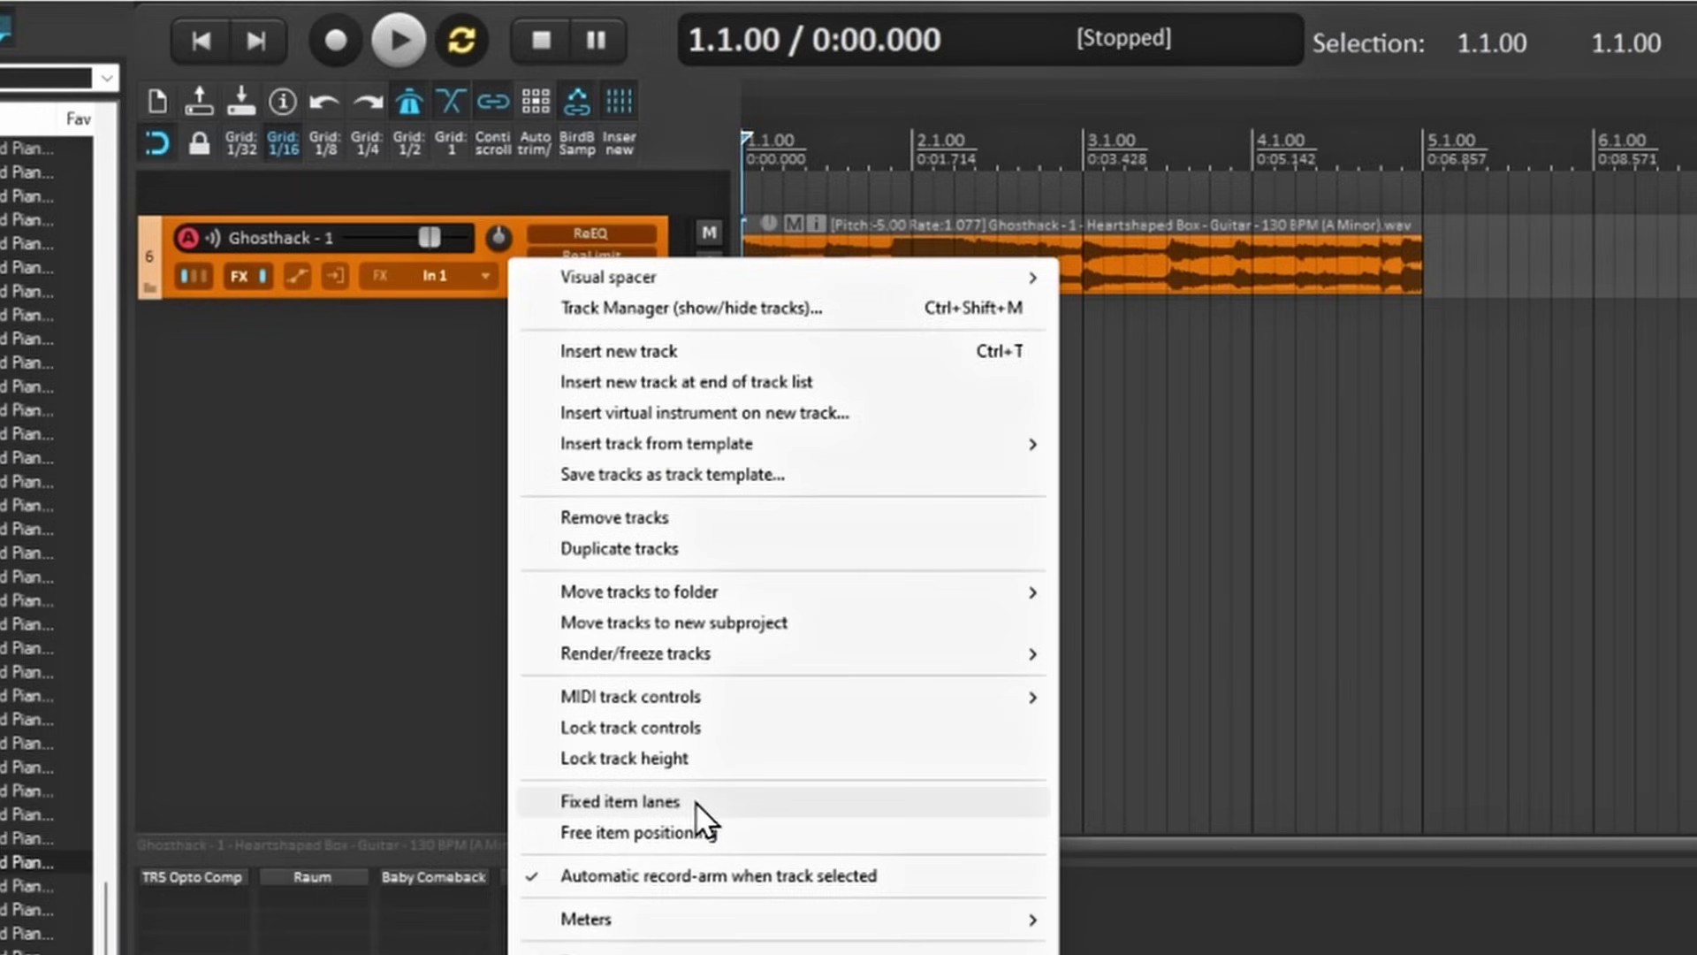
pyautogui.click(555, 801)
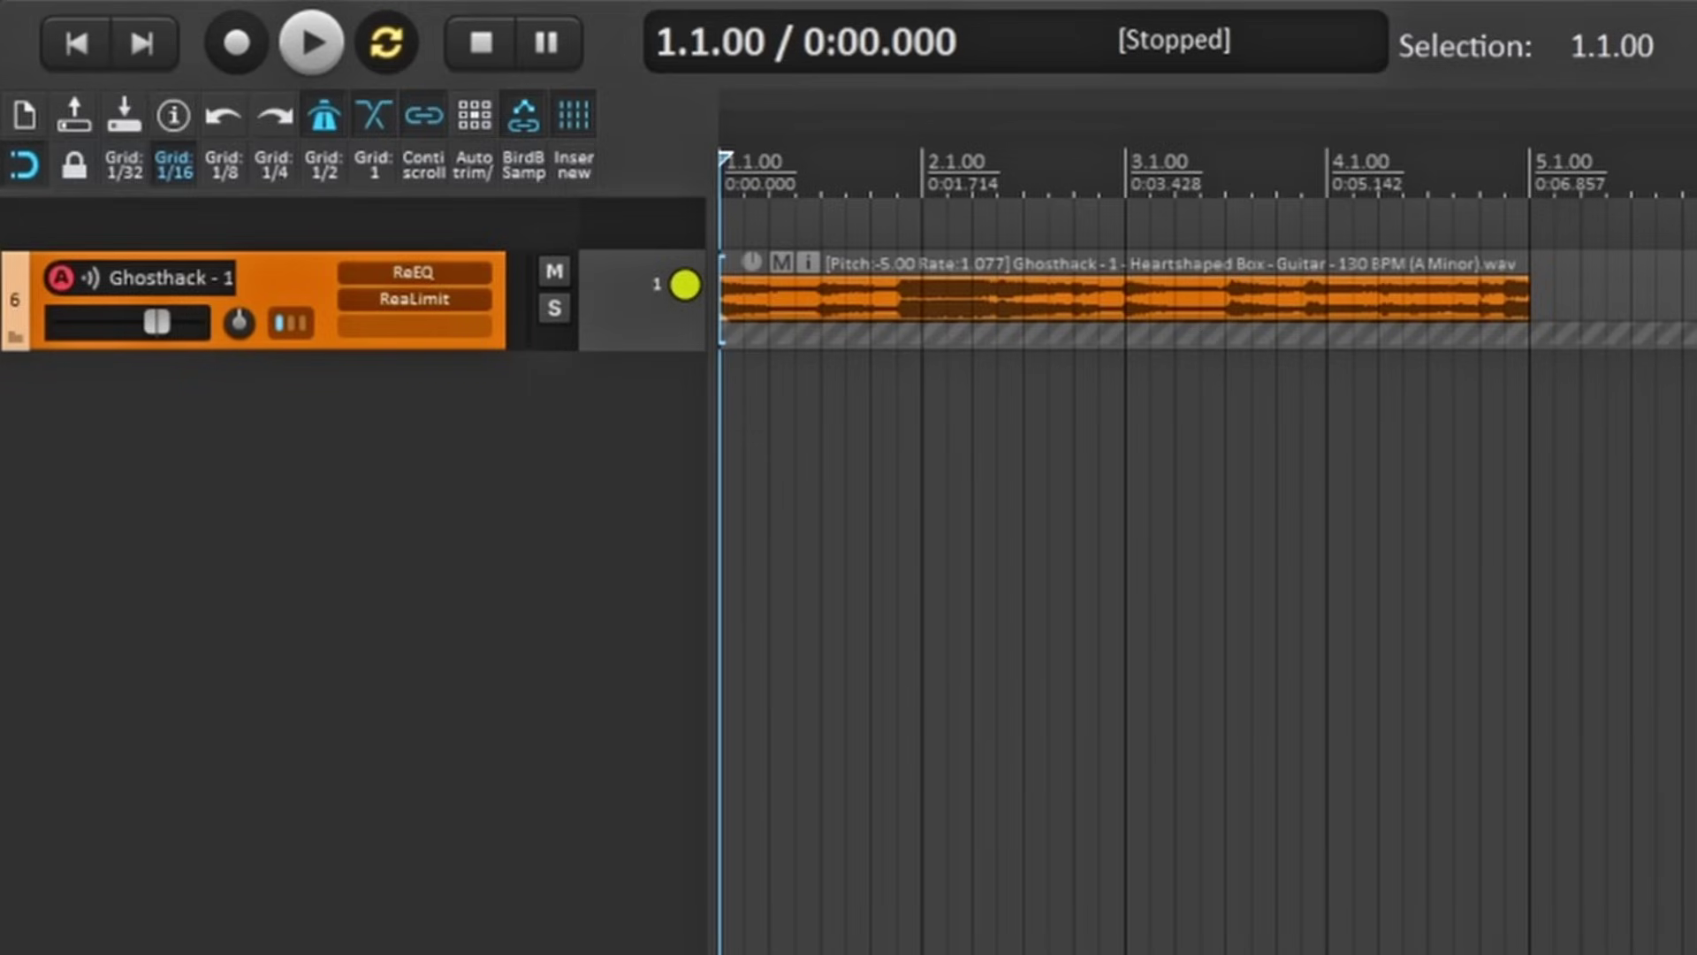
pyautogui.moveTo(433, 844); pyautogui.dragTo(729, 340)
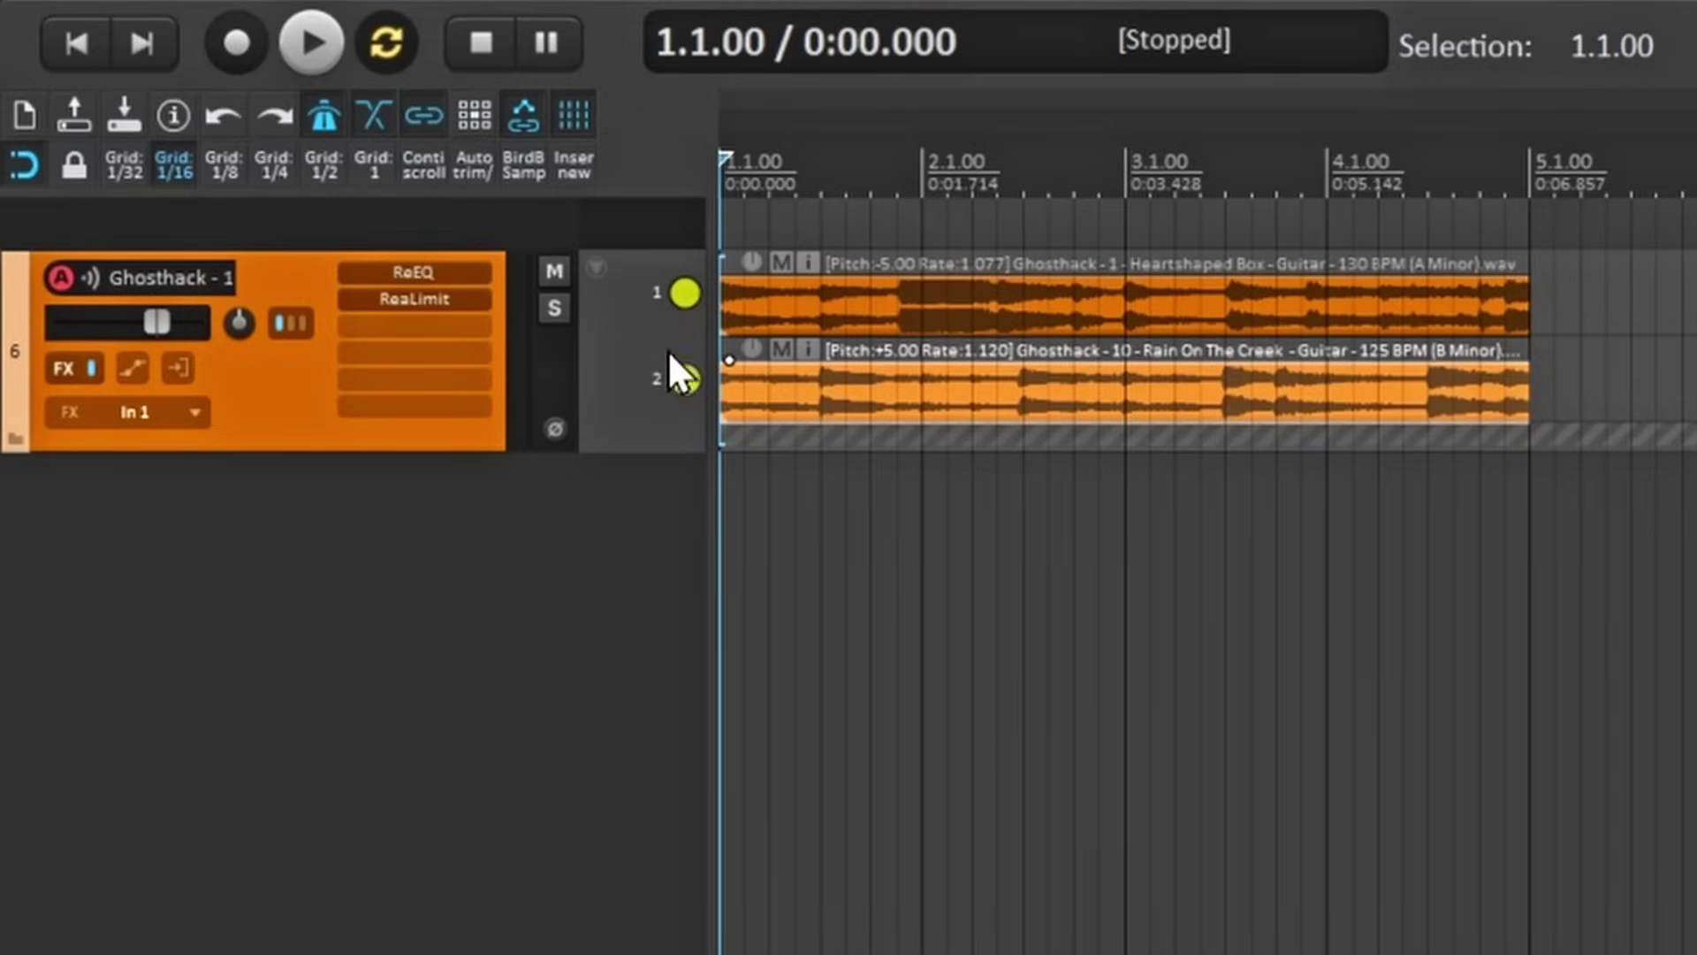
# Switch the guitar track's playing lane between lane 2 and lane 1, ending with only lane 2 active.
pyautogui.click(689, 380)
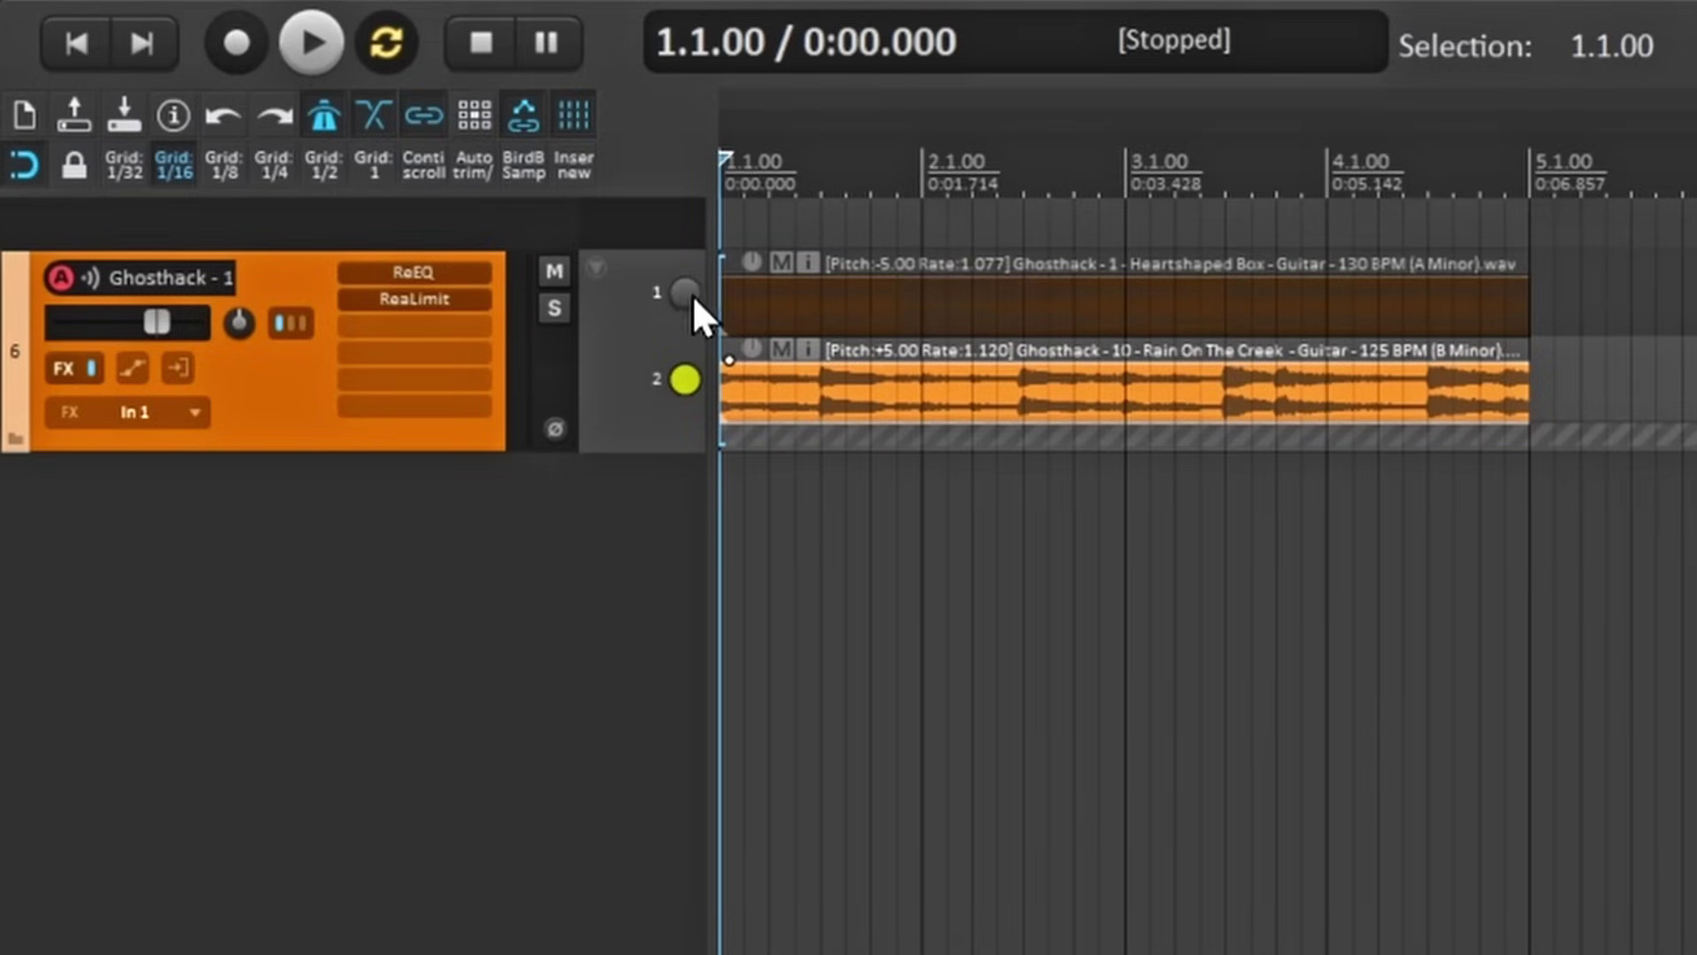
pyautogui.click(687, 292)
pyautogui.click(687, 380)
# Open lane 1's rename dialog without changing the name, and set lane 1 to play together with lane 2.
pyautogui.doubleClick(656, 300)
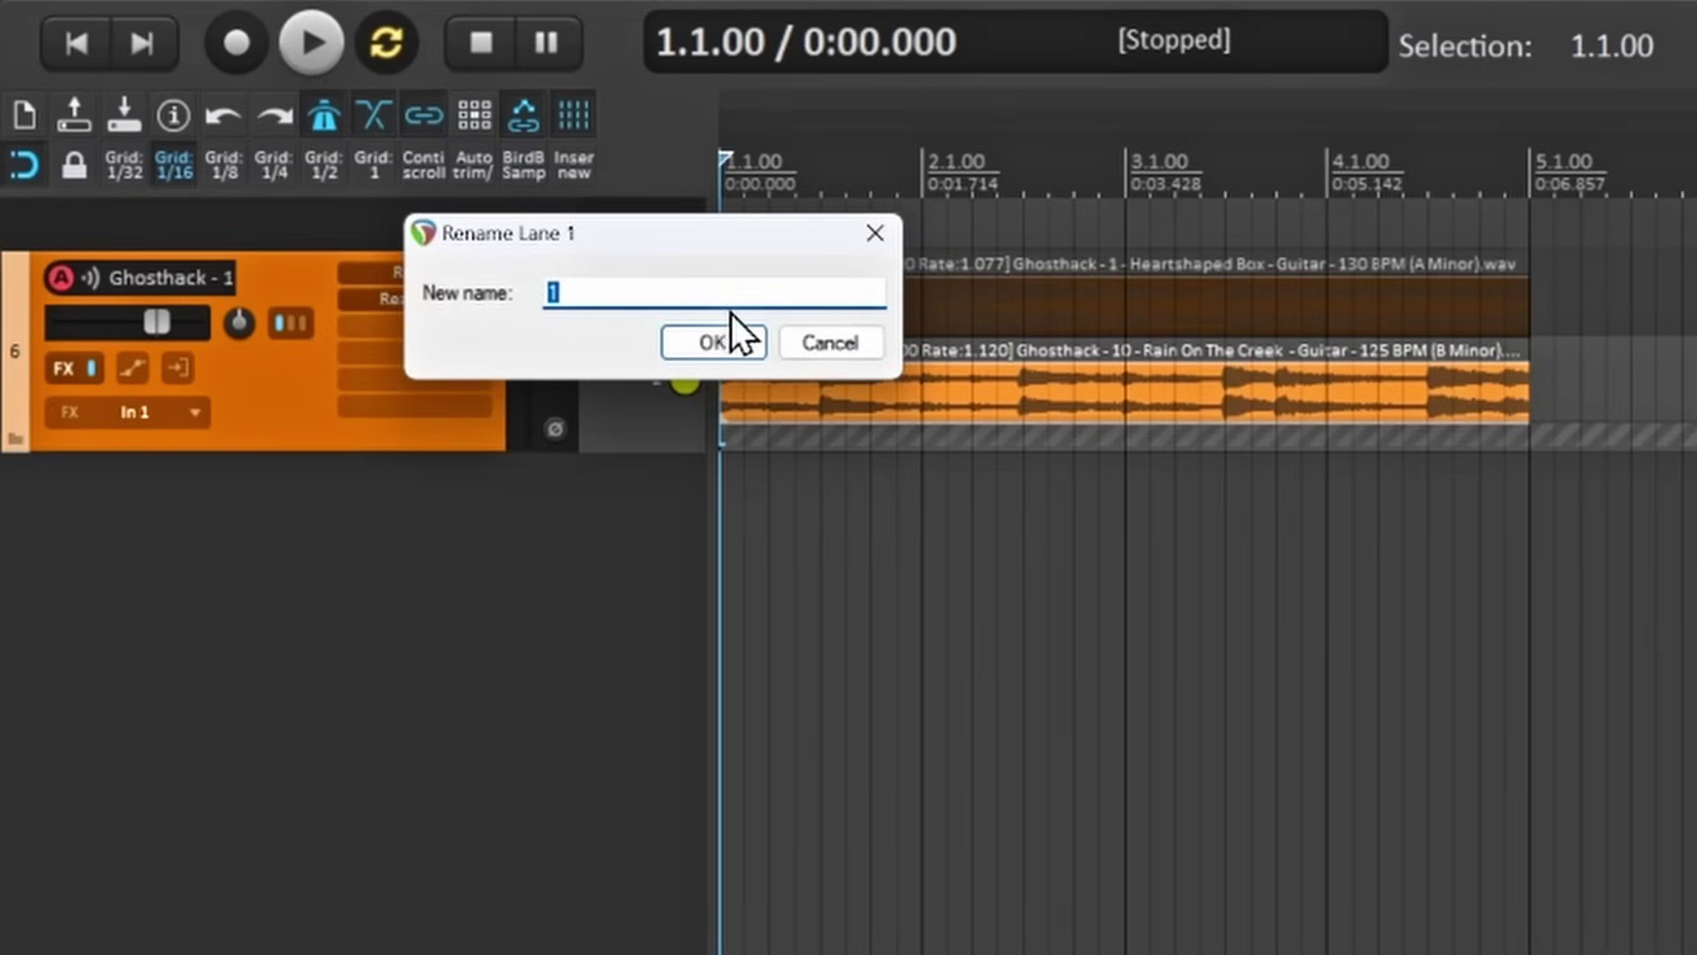
pyautogui.click(831, 343)
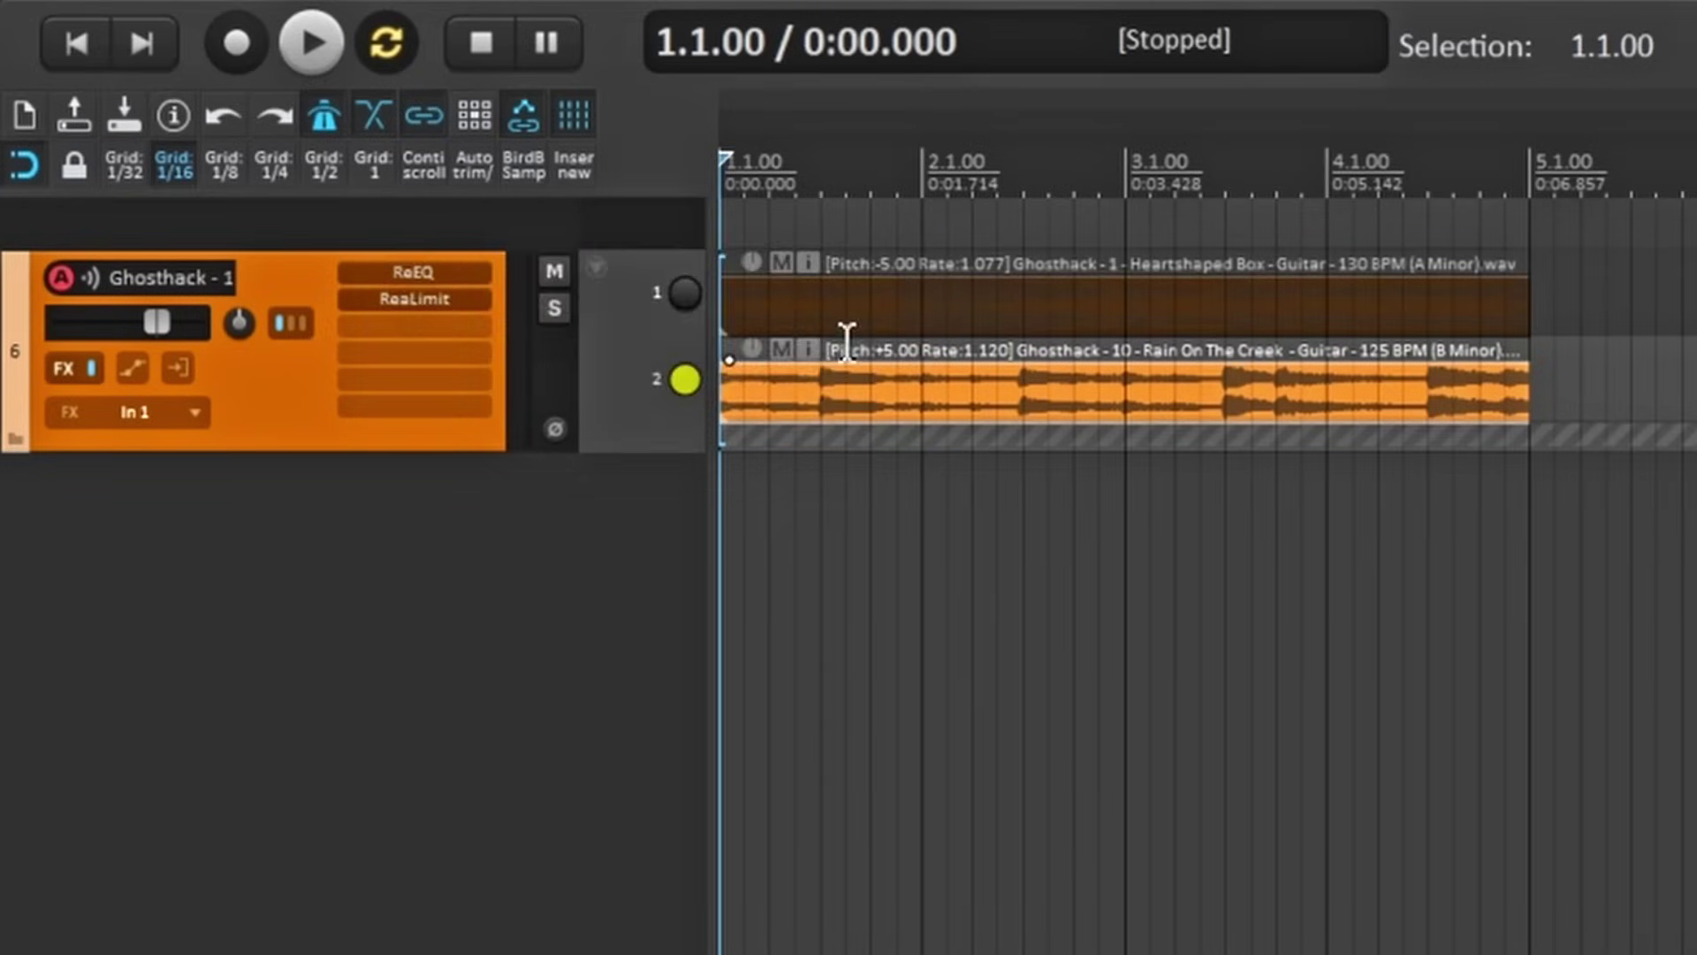
pyautogui.click(686, 293)
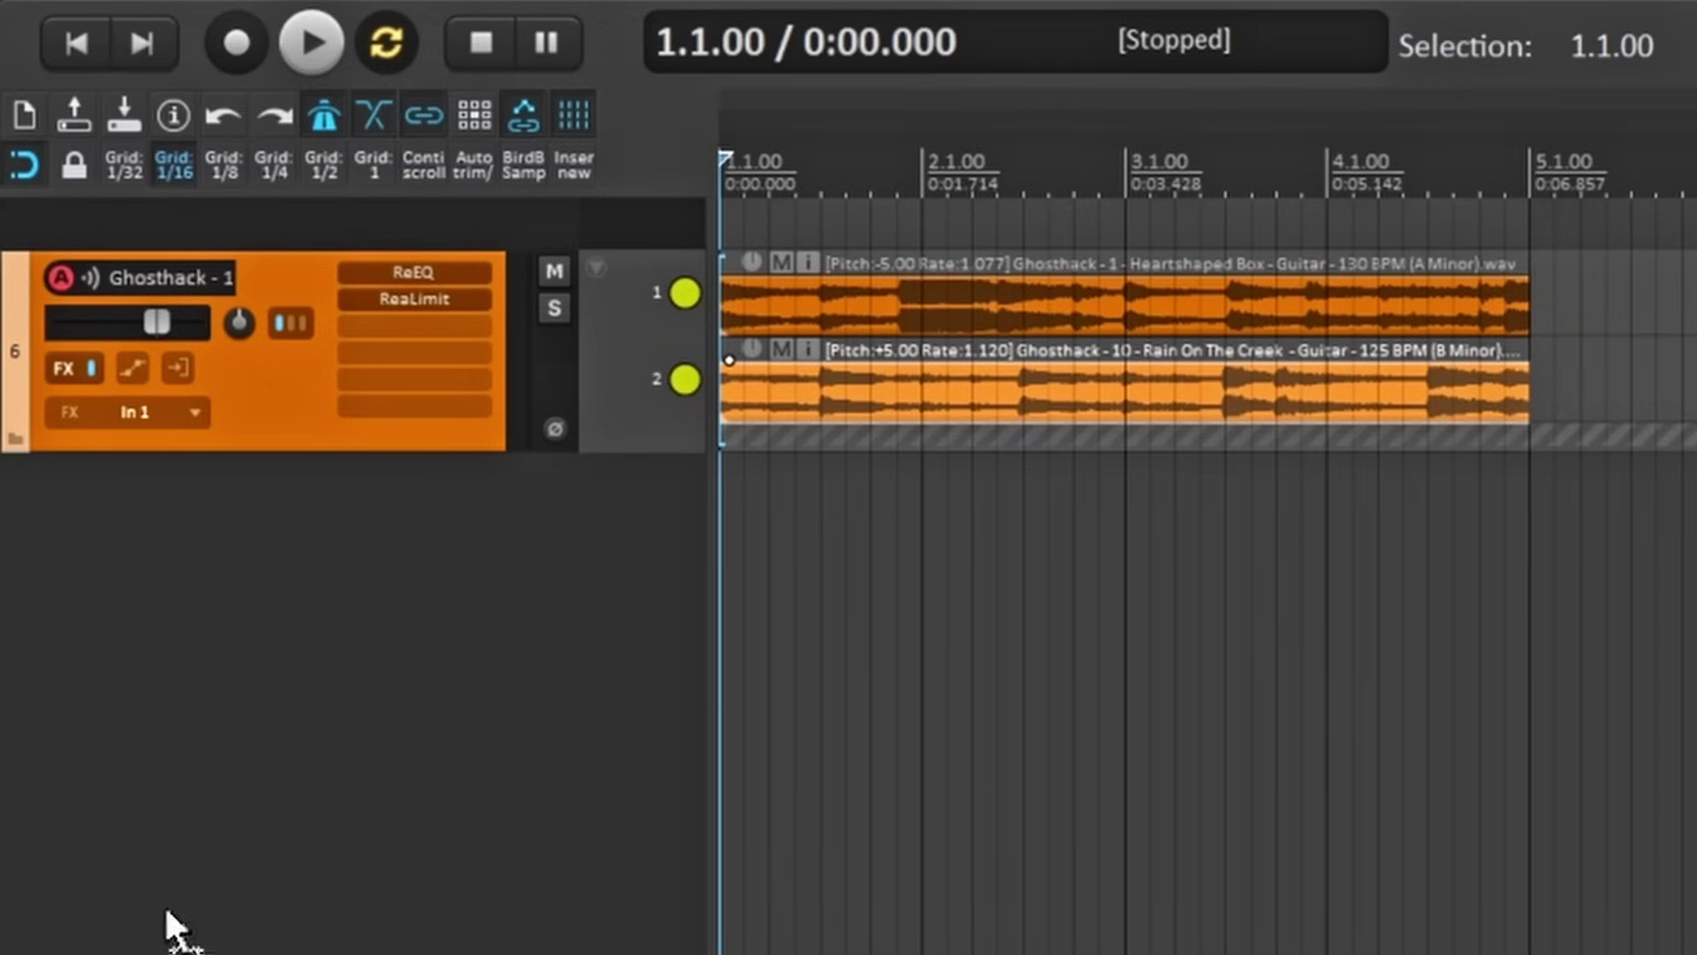
# Add the "Campfire" and "Wild West" guitar loops at bar 1 as lanes 3 and 4 of the guitar track.
pyautogui.moveTo(170, 920); pyautogui.dragTo(730, 457)
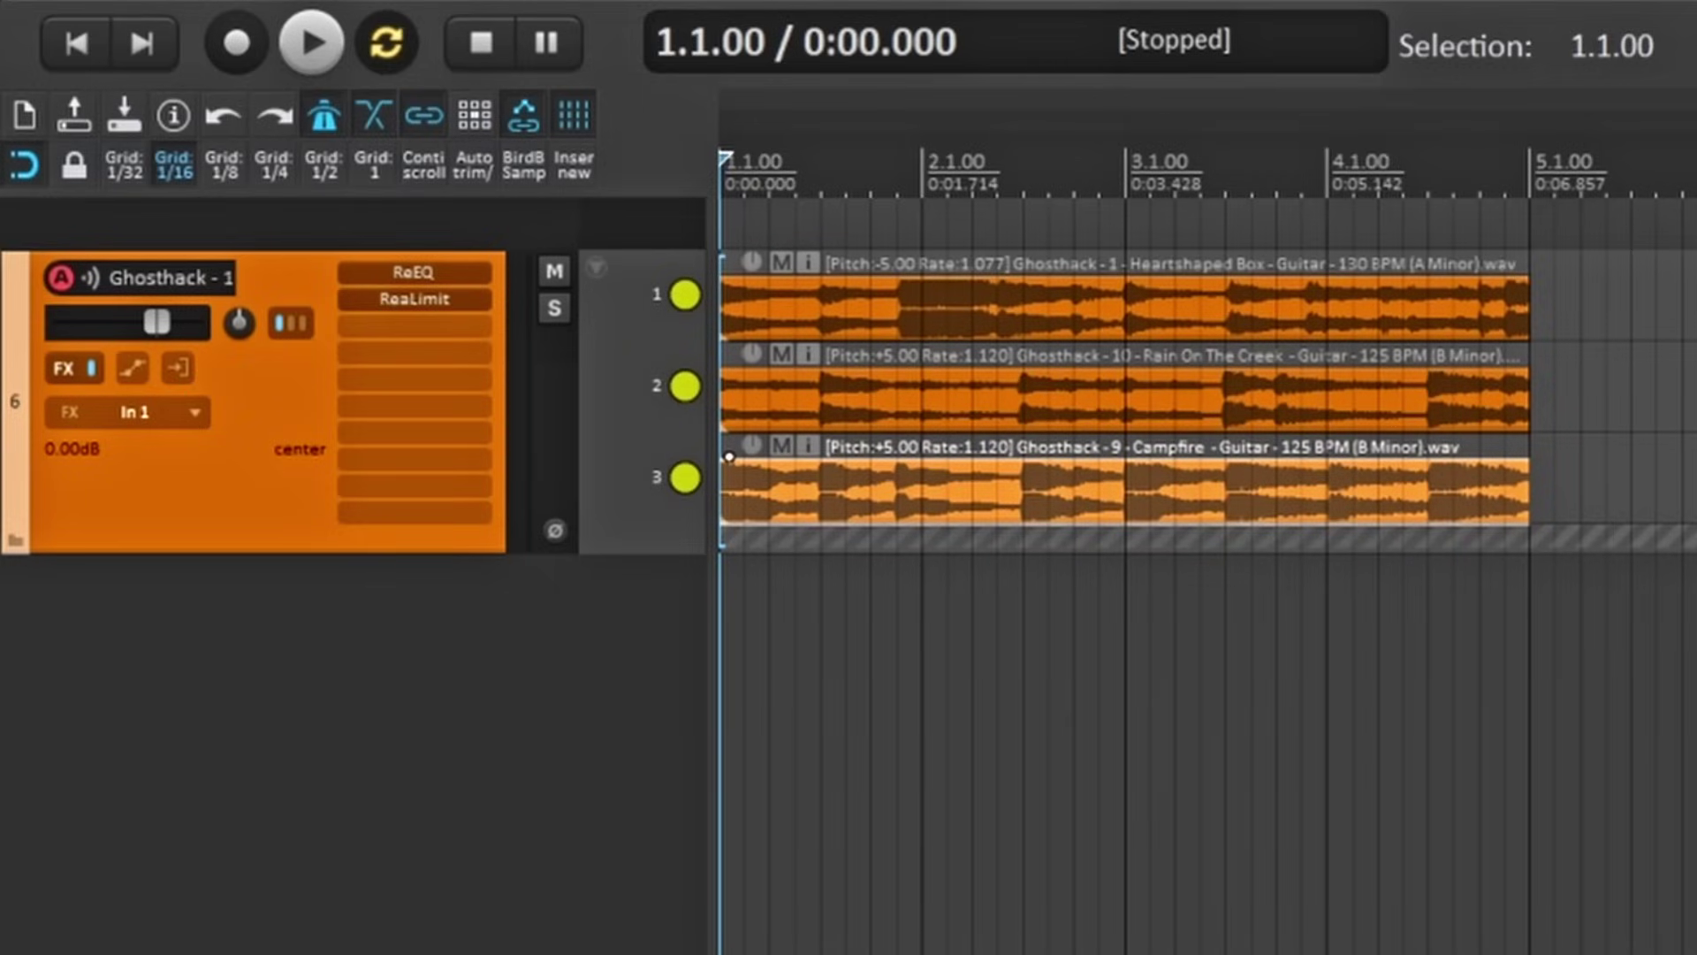
pyautogui.moveTo(488, 817); pyautogui.dragTo(723, 541)
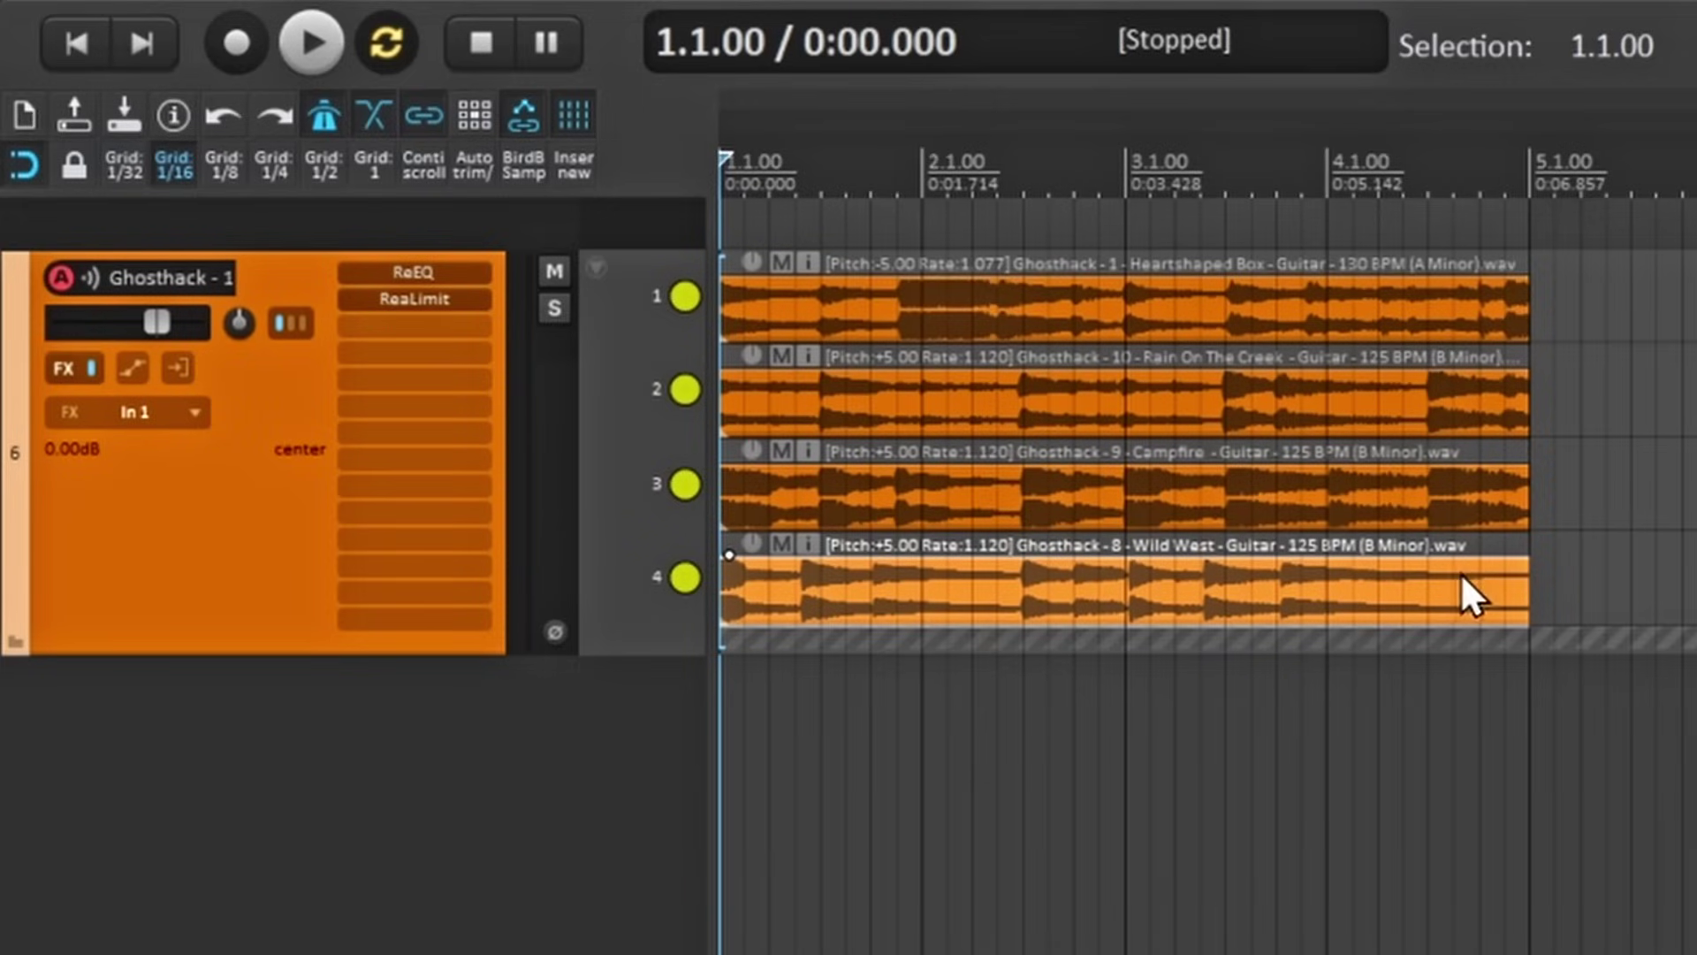
# Select the "Campfire" loop in lane 3 and place the edit cursor at 1.4.50.
pyautogui.click(847, 591)
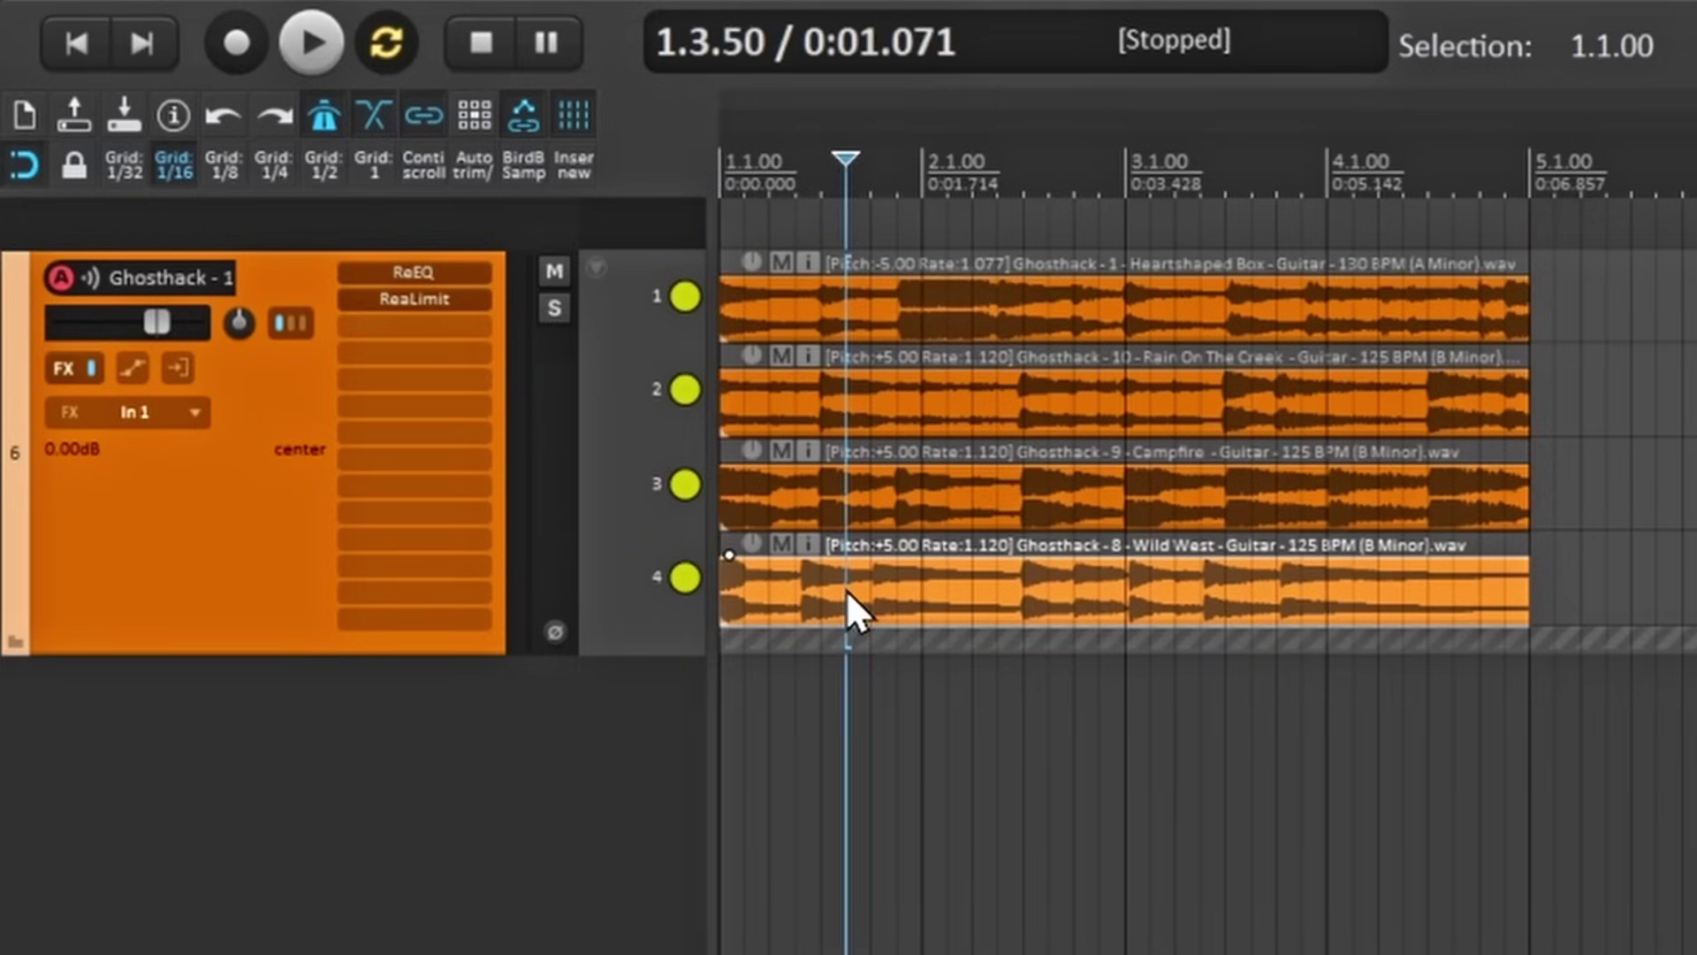
pyautogui.moveTo(825, 597); pyautogui.dragTo(789, 587)
pyautogui.click(897, 474)
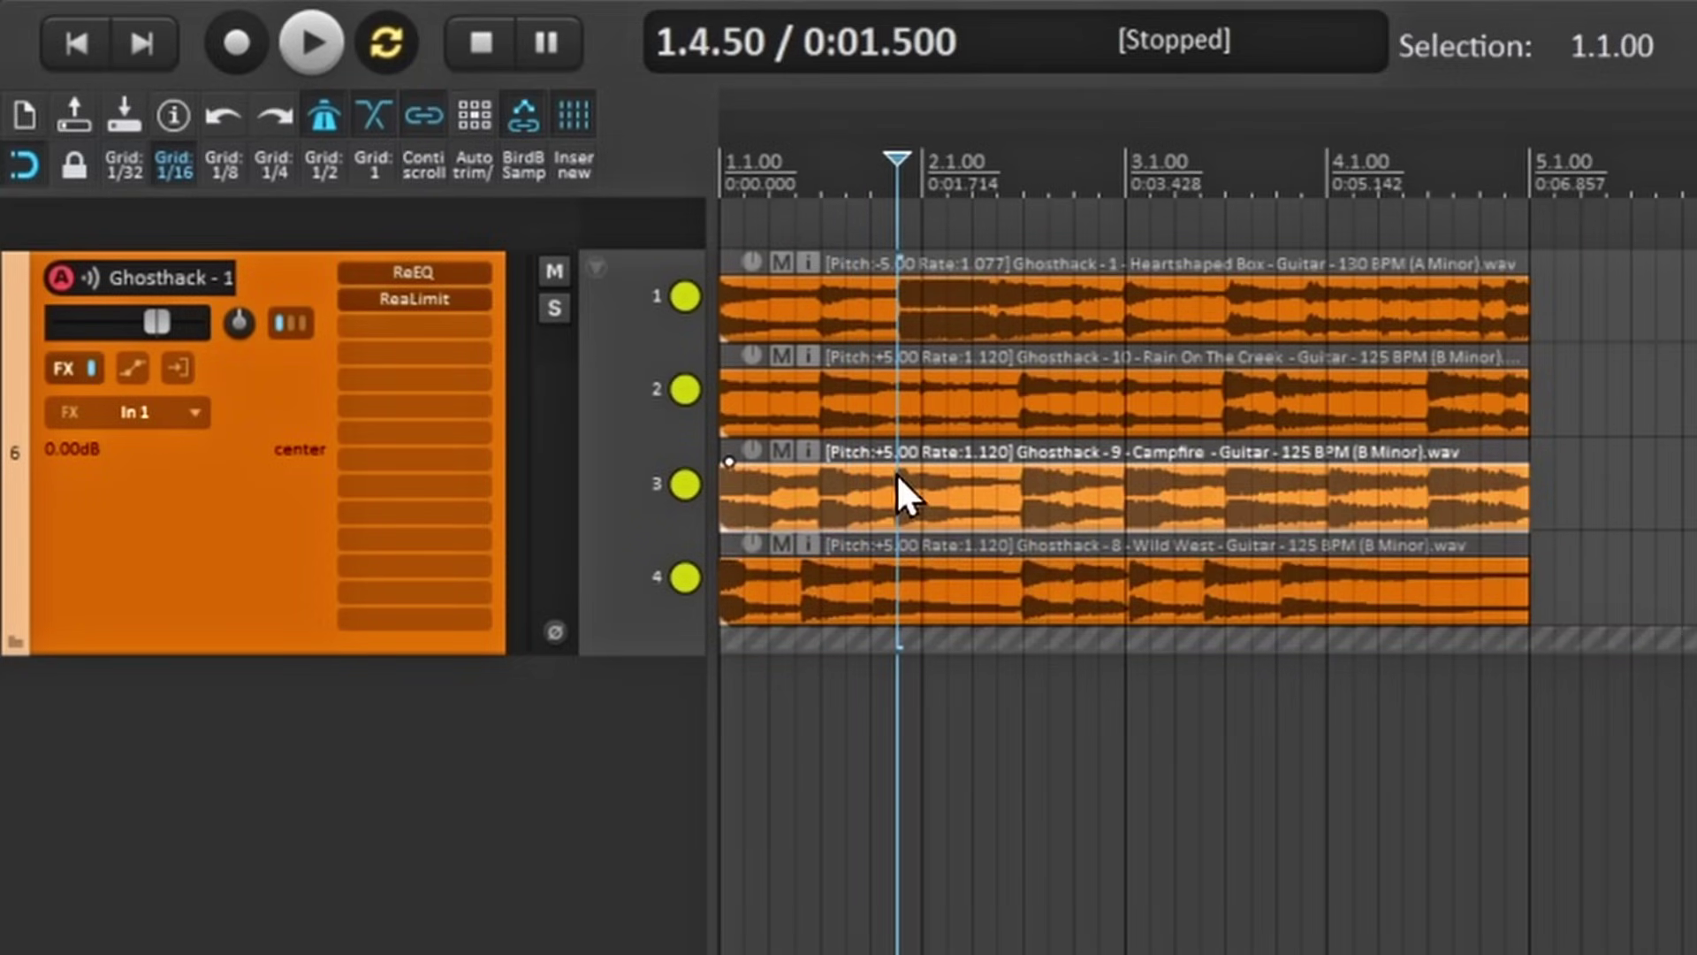
# Set lane 1 of the guitar track as the only playing lane and select its "Heartshaped Box" loop.
pyautogui.moveTo(897, 474)
pyautogui.mouseDown()
pyautogui.moveTo(1130, 471)
pyautogui.moveTo(910, 471)
pyautogui.mouseUp()
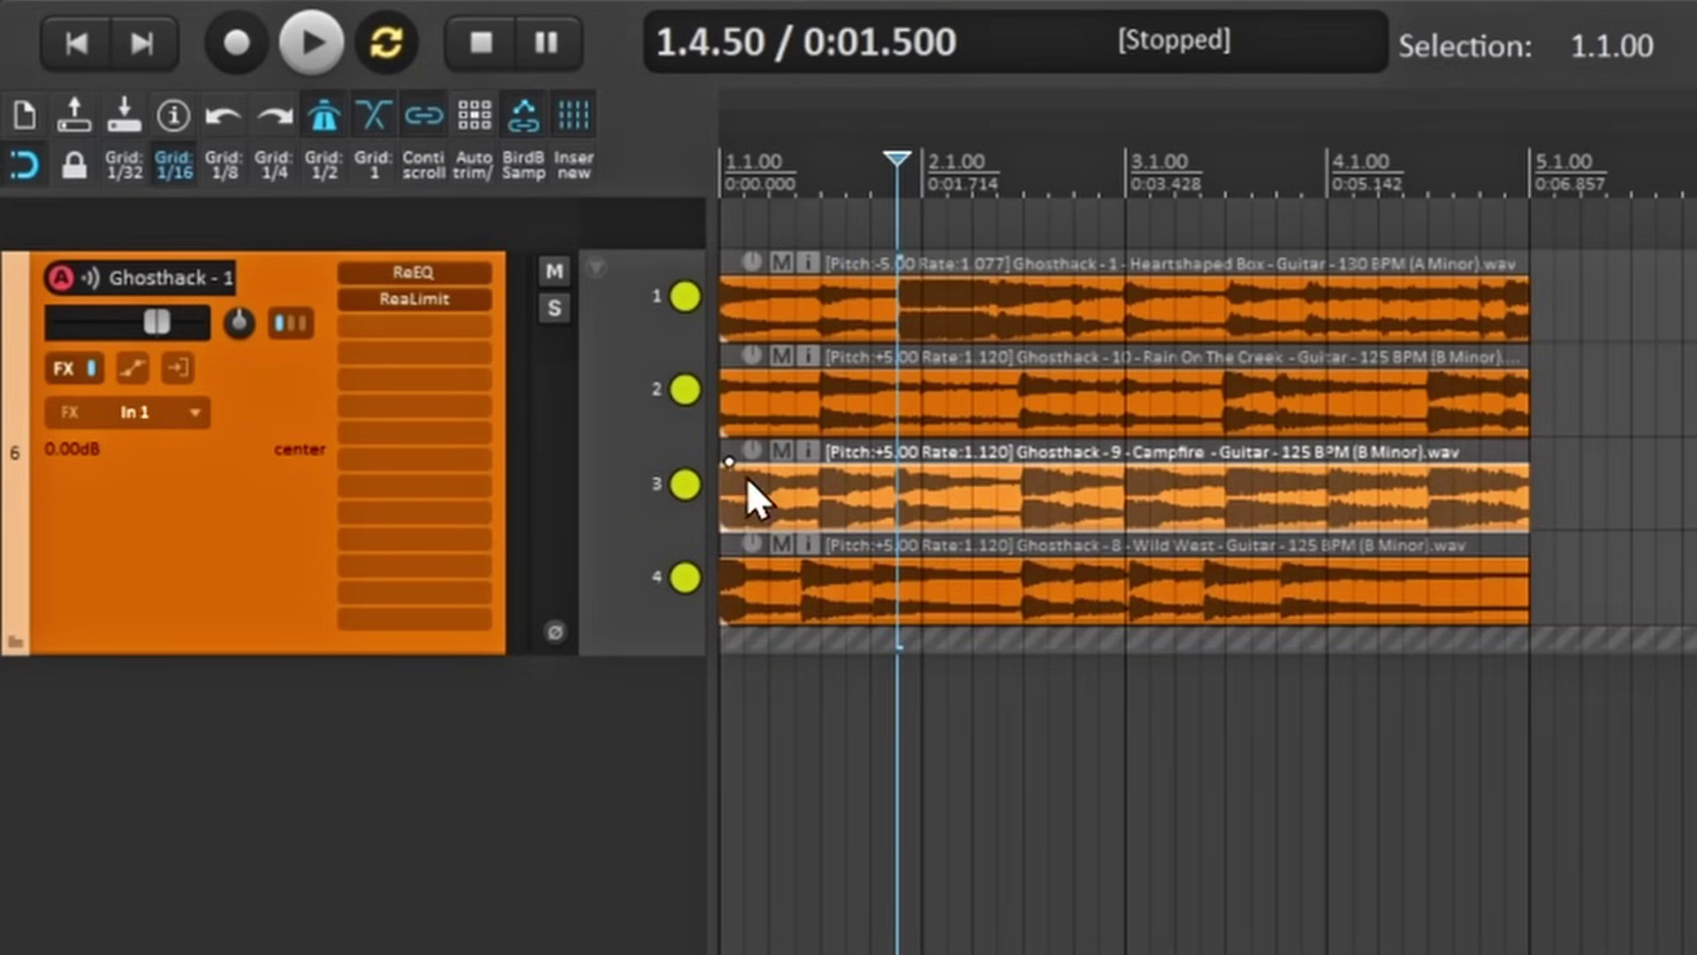
pyautogui.click(682, 296)
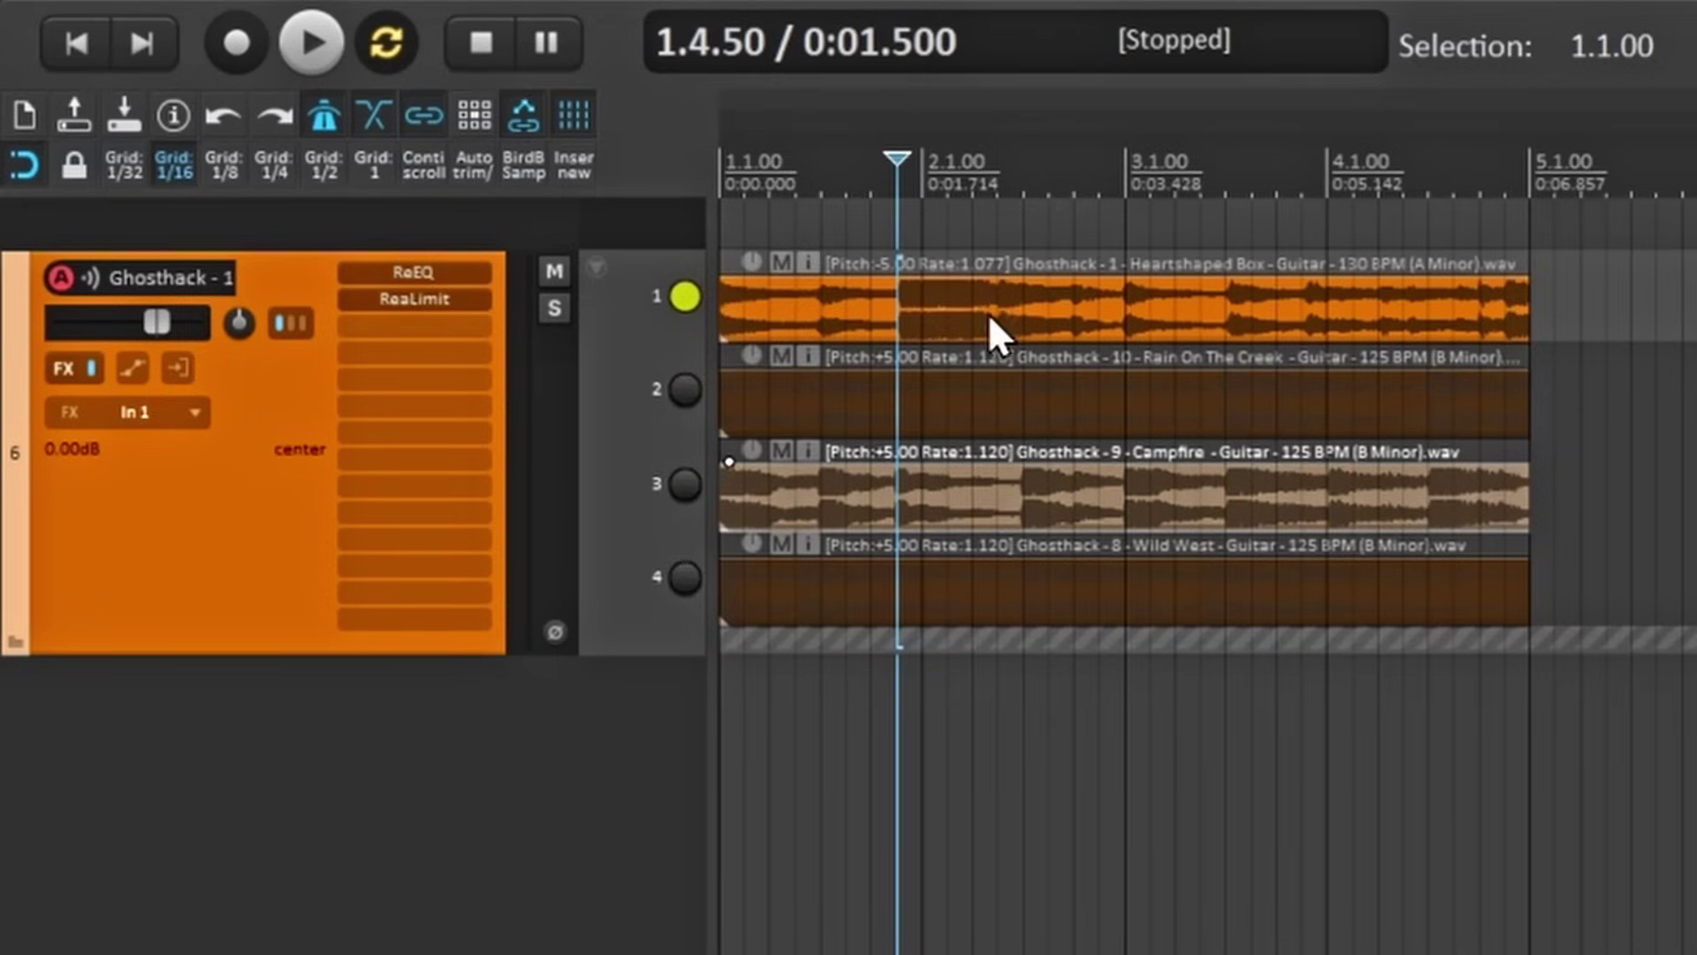
pyautogui.moveTo(989, 322)
pyautogui.mouseDown()
pyautogui.moveTo(1013, 303)
pyautogui.moveTo(1057, 310)
pyautogui.moveTo(1015, 302)
pyautogui.mouseUp()
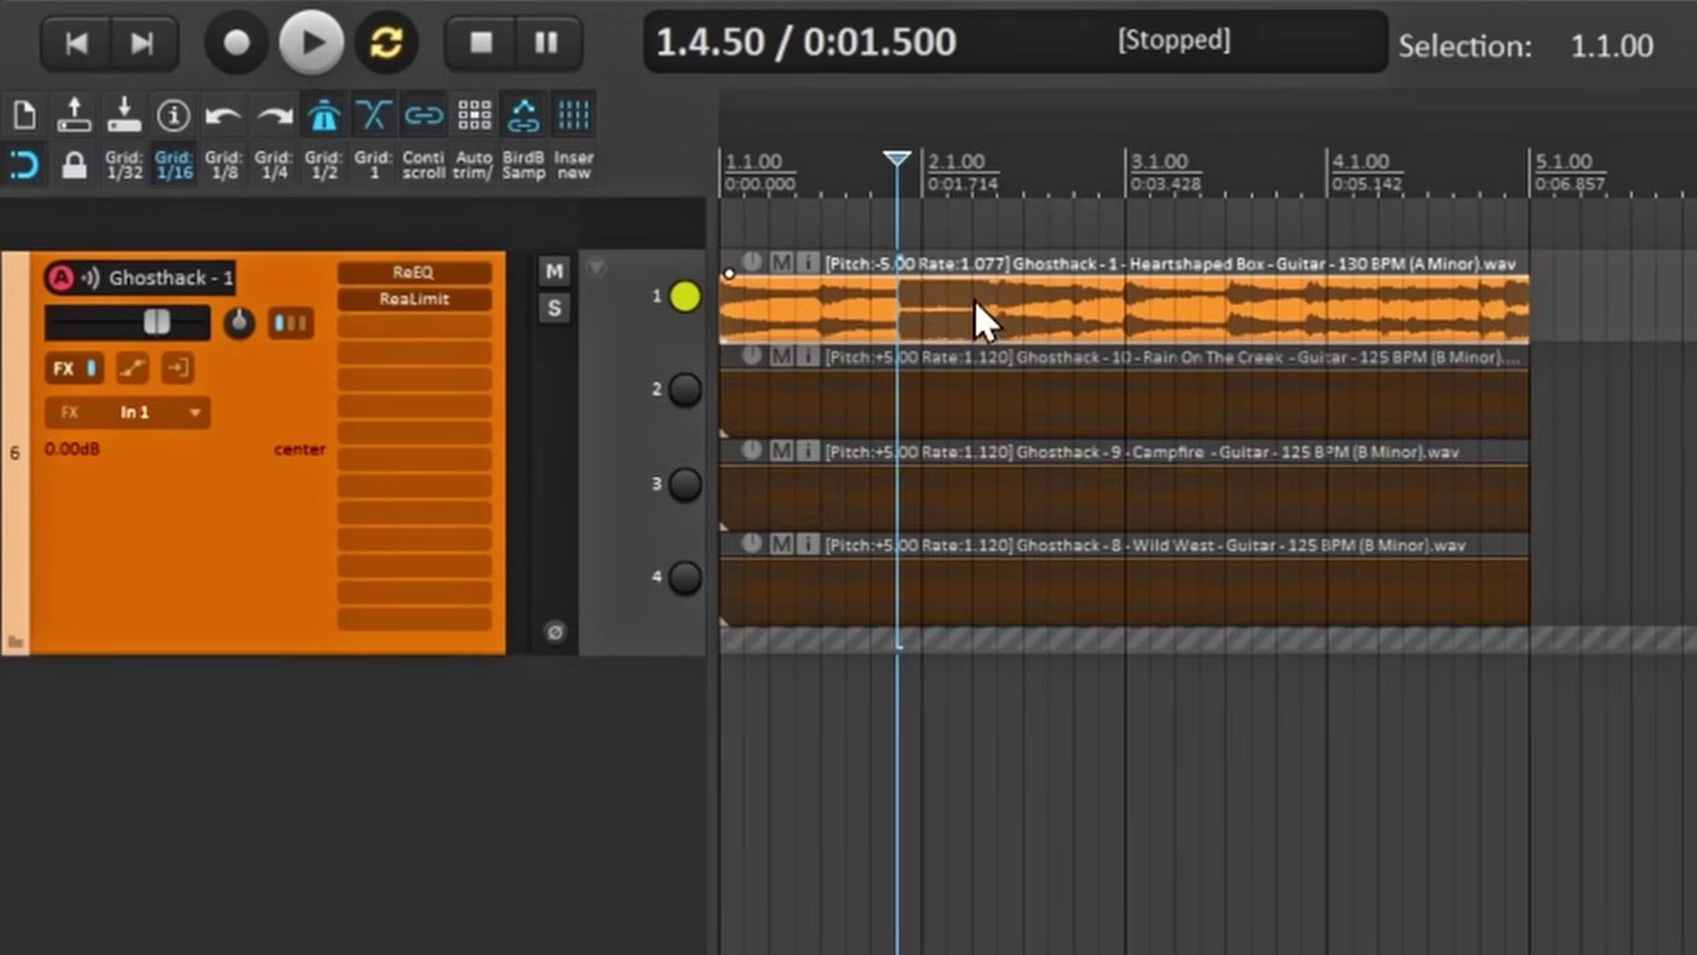
# Switch the guitar track's playing lanes so that lanes 2, 3 and 4 play together without lane 1.
pyautogui.click(683, 391)
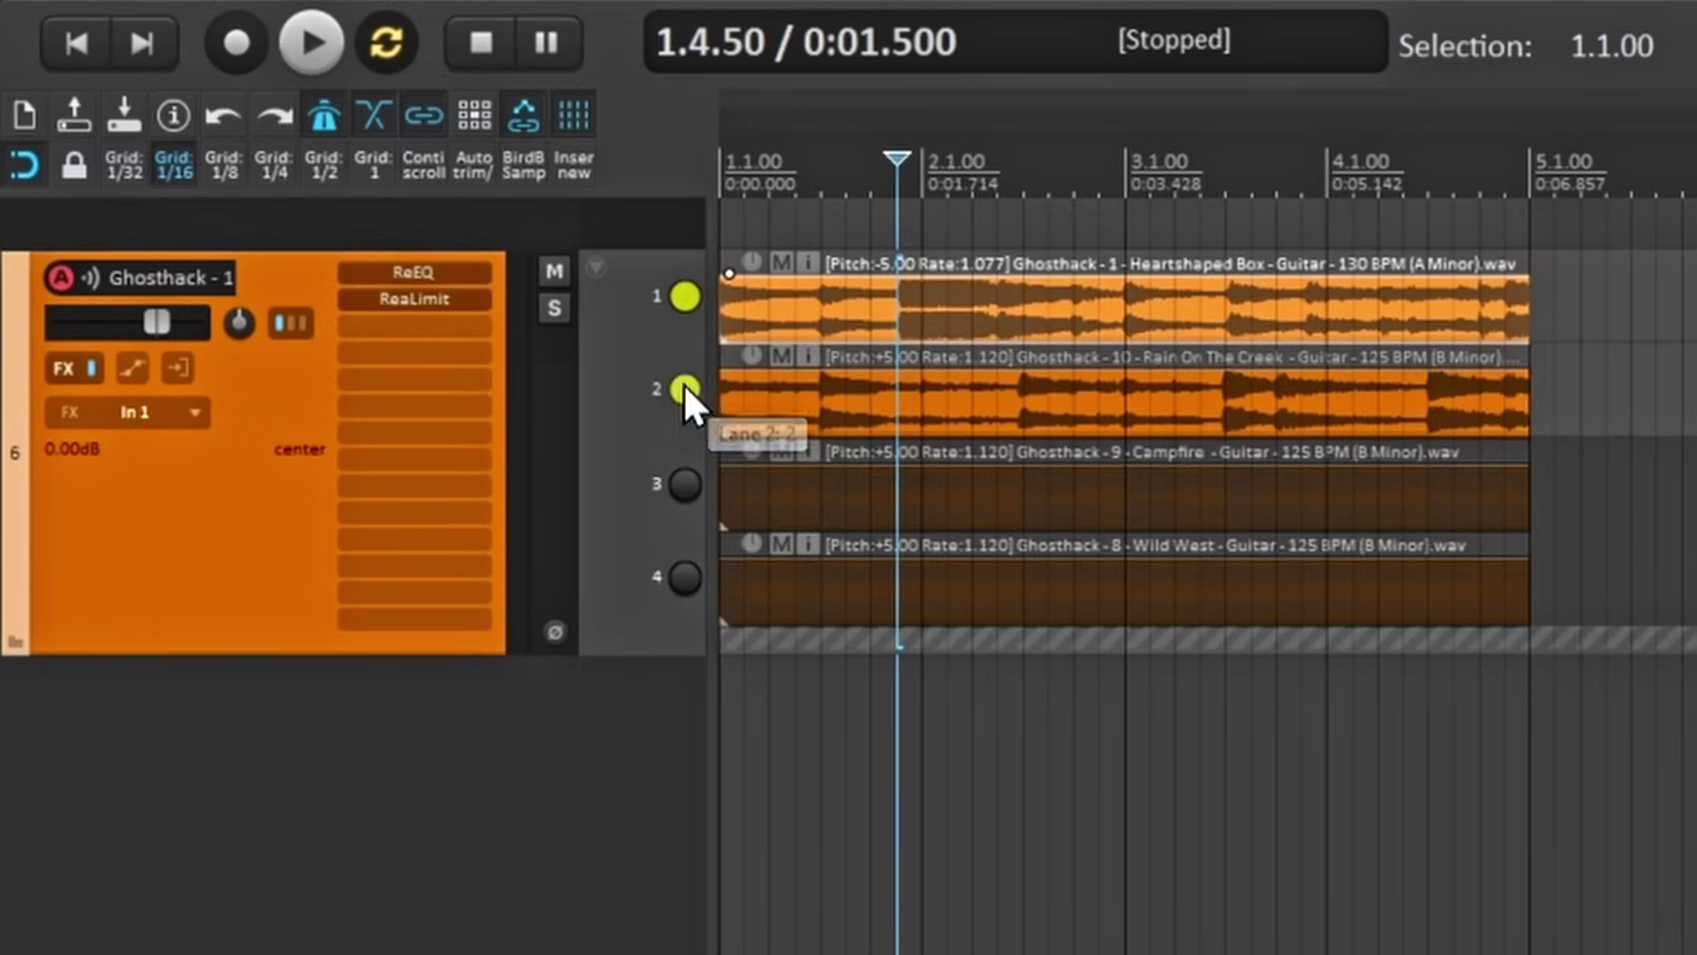
pyautogui.keyDown('ctrl'); pyautogui.click(685, 486); pyautogui.keyUp('ctrl')
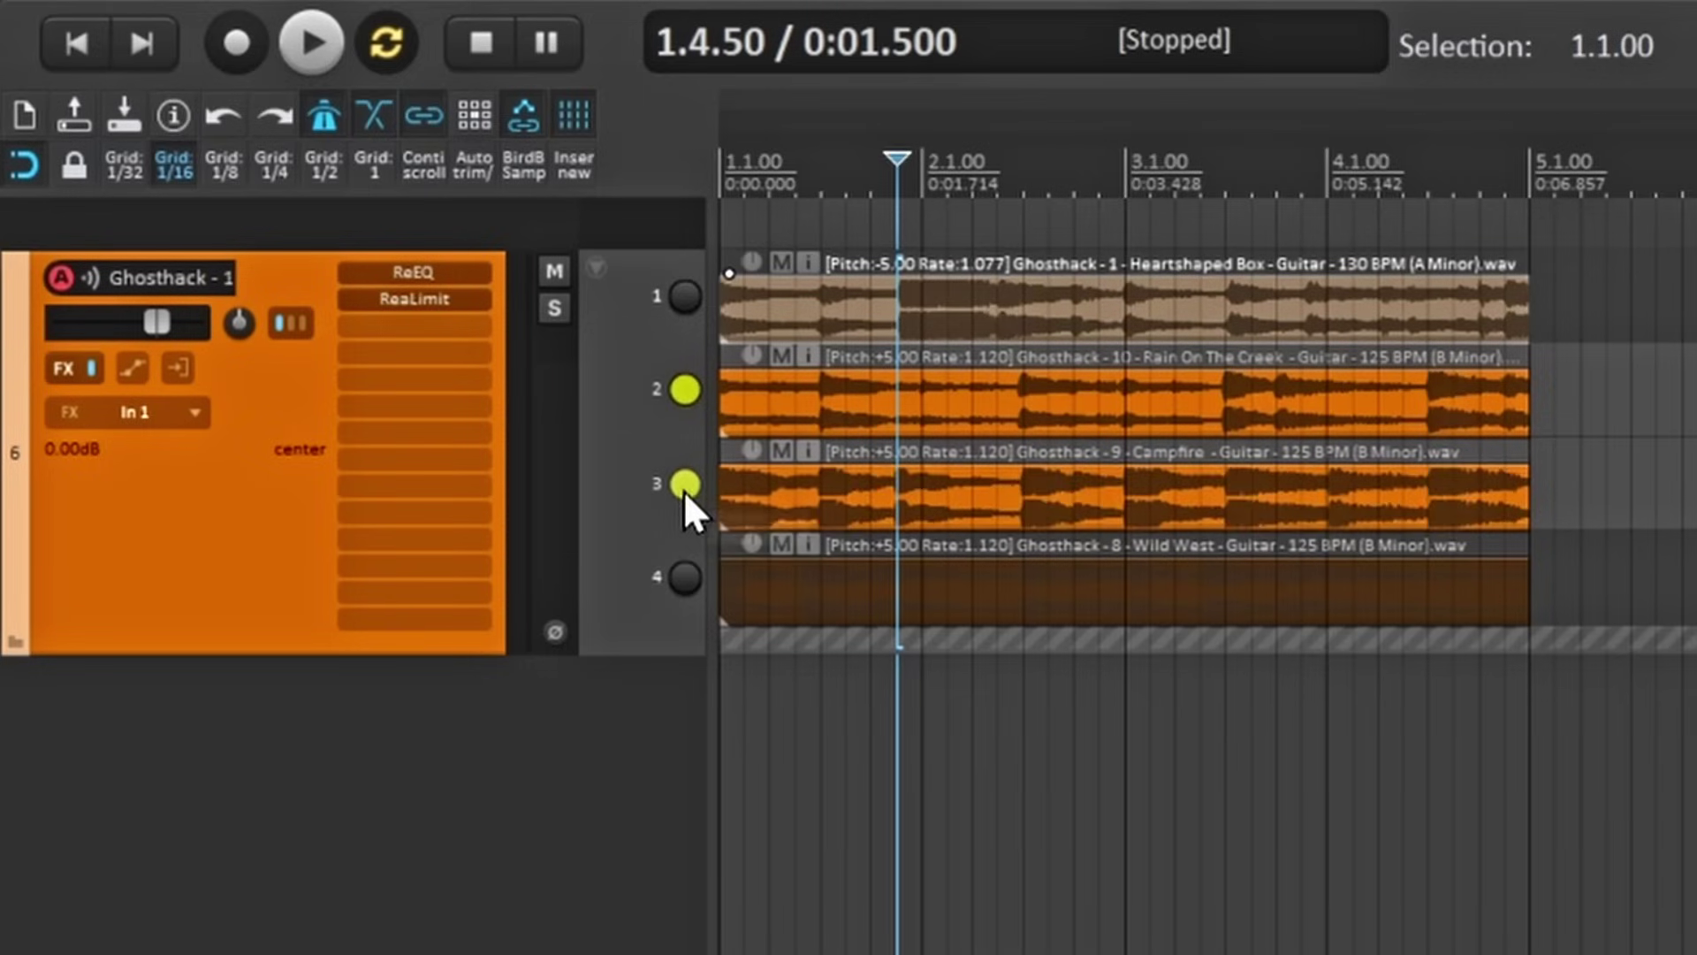
pyautogui.keyDown('ctrl'); pyautogui.click(689, 585); pyautogui.keyUp('ctrl')
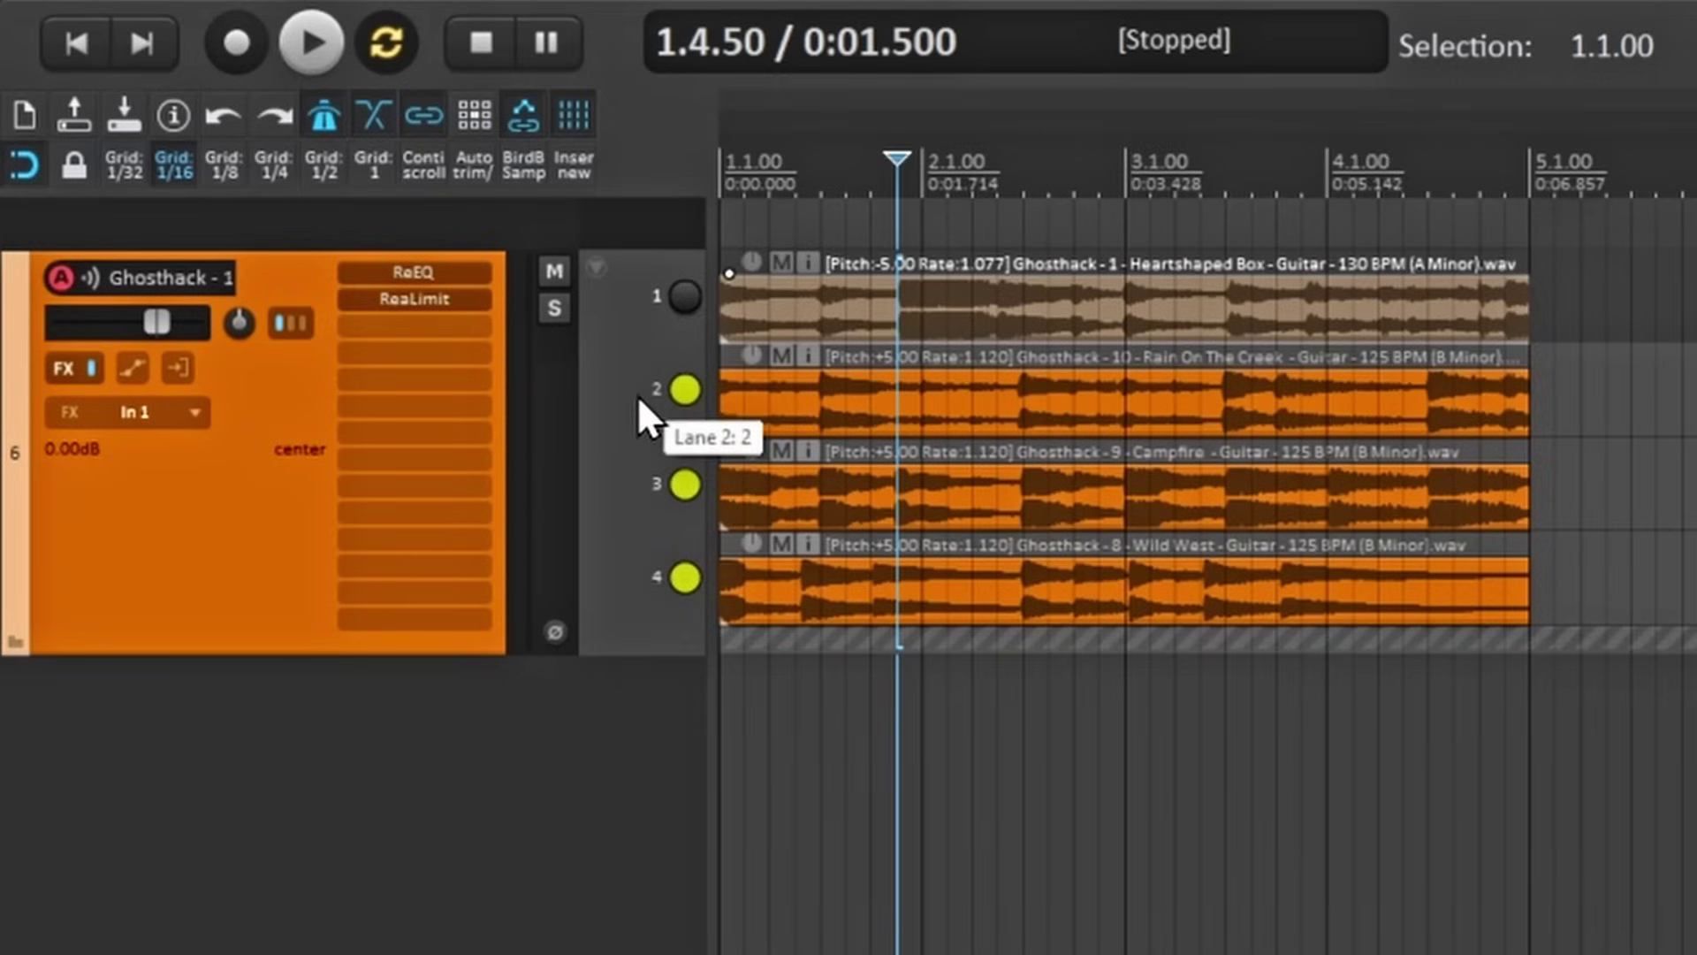
# Comp the guitar track into a new empty lane, and open the comp lane's rename dialog without changing its name.
pyautogui.rightClick(641, 444)
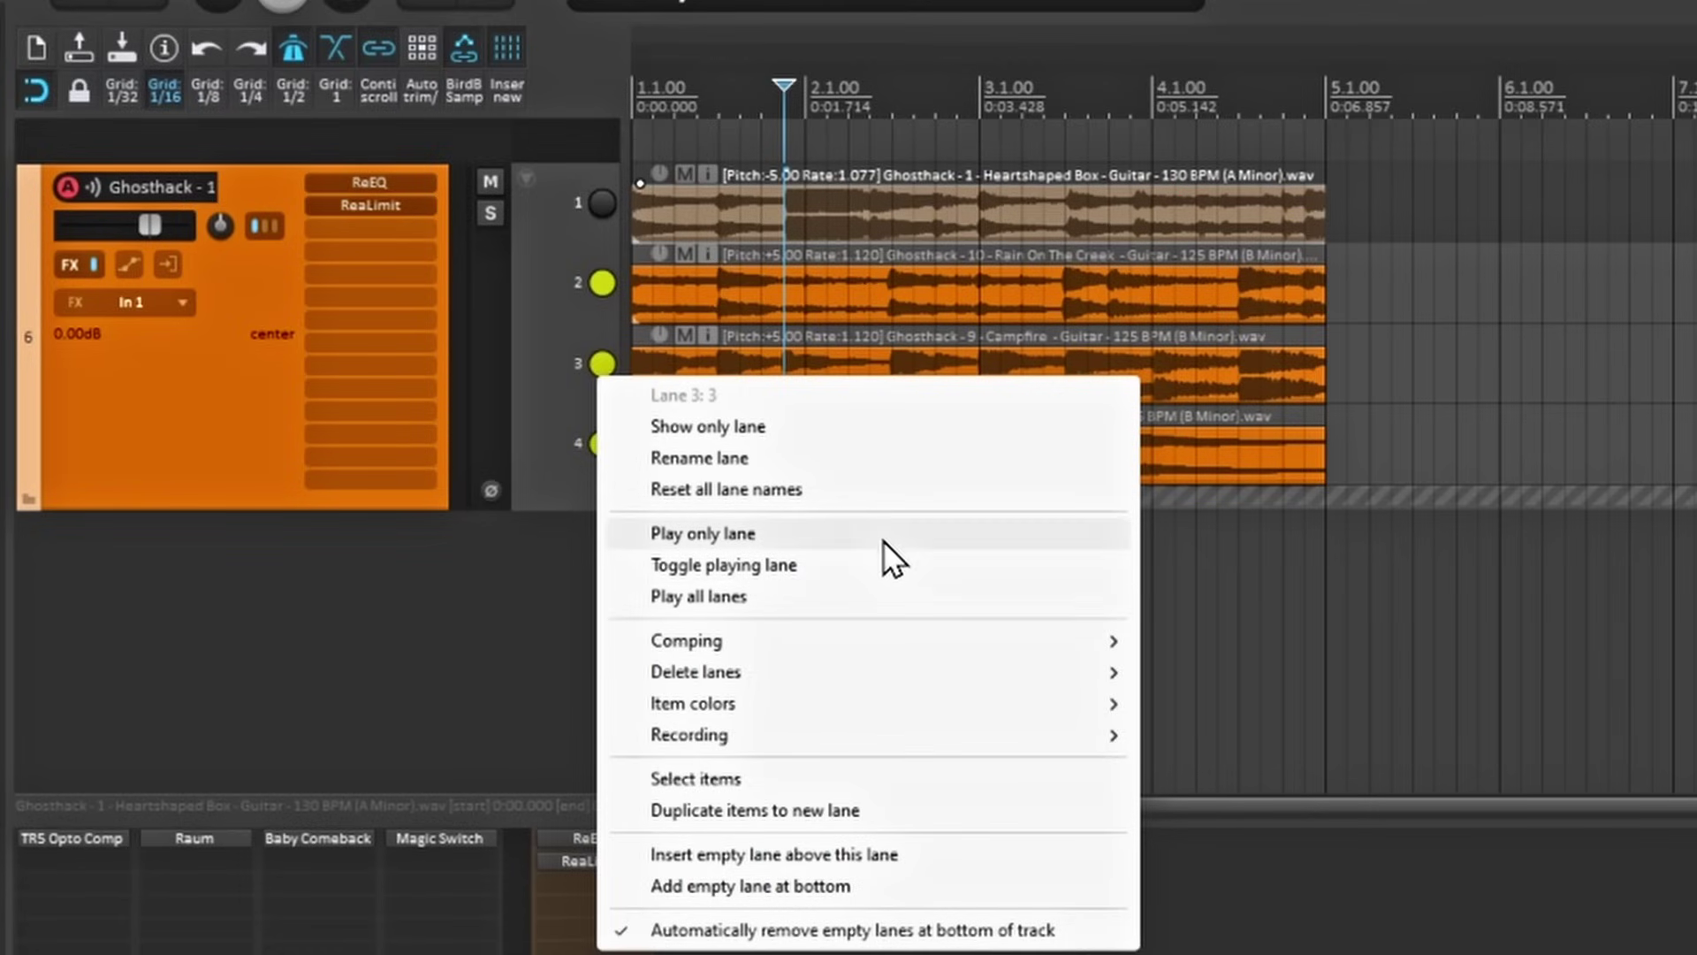
pyautogui.moveTo(795, 656)
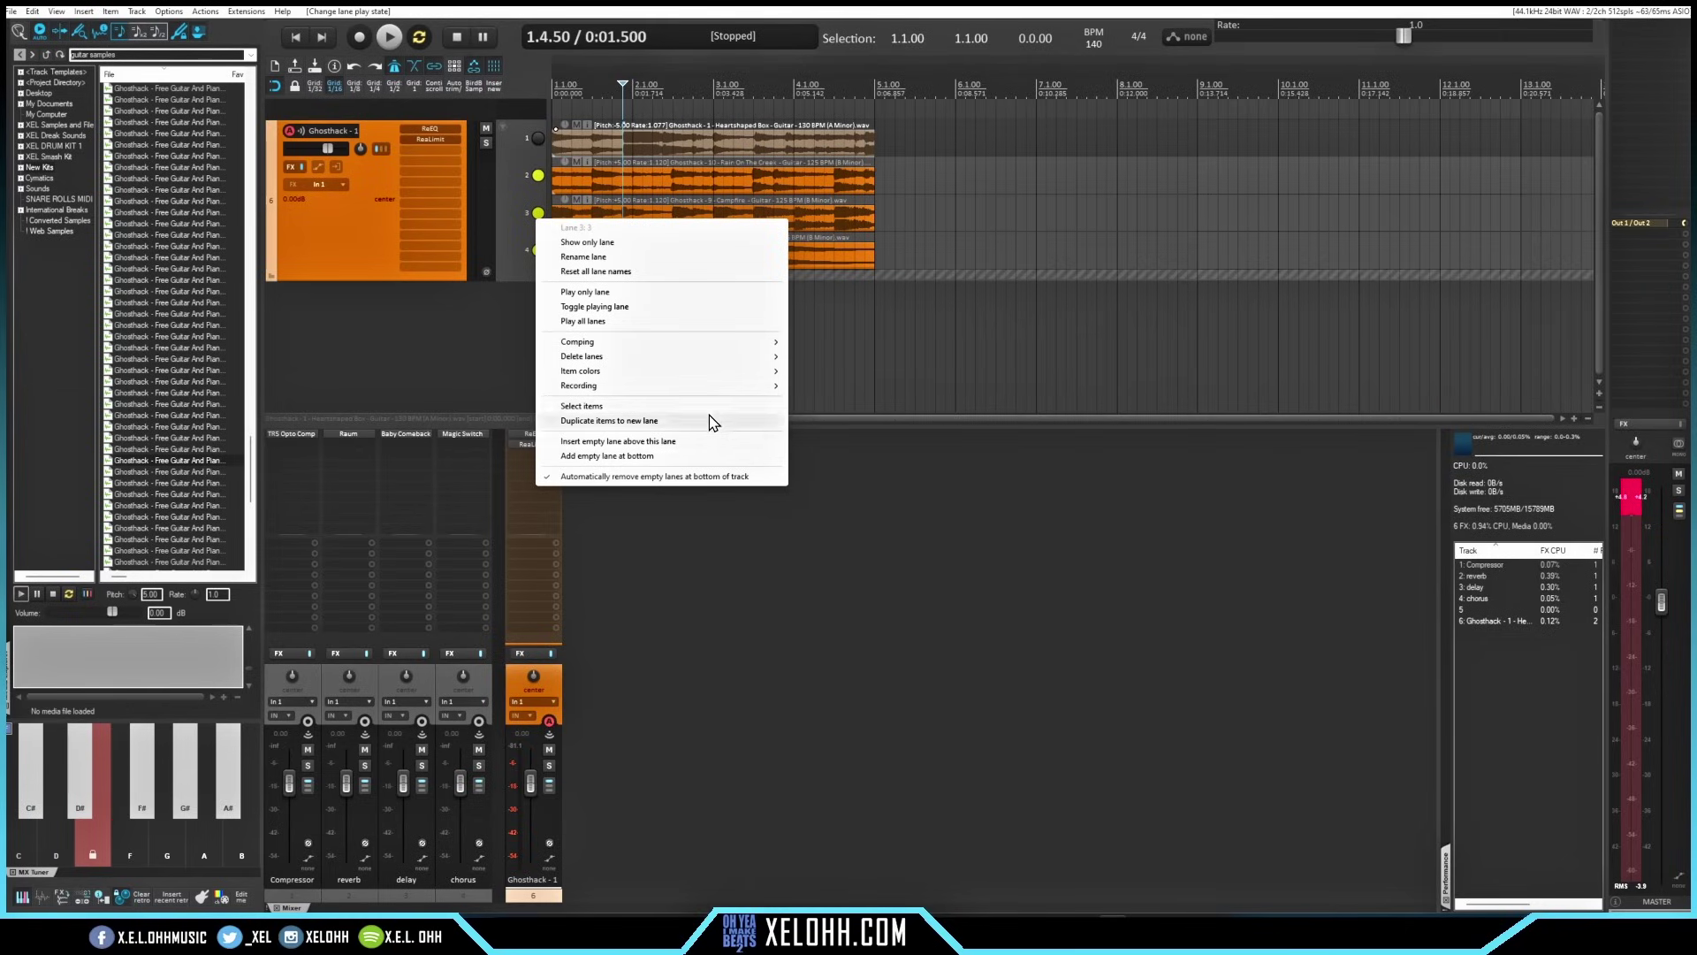
pyautogui.moveTo(742, 347)
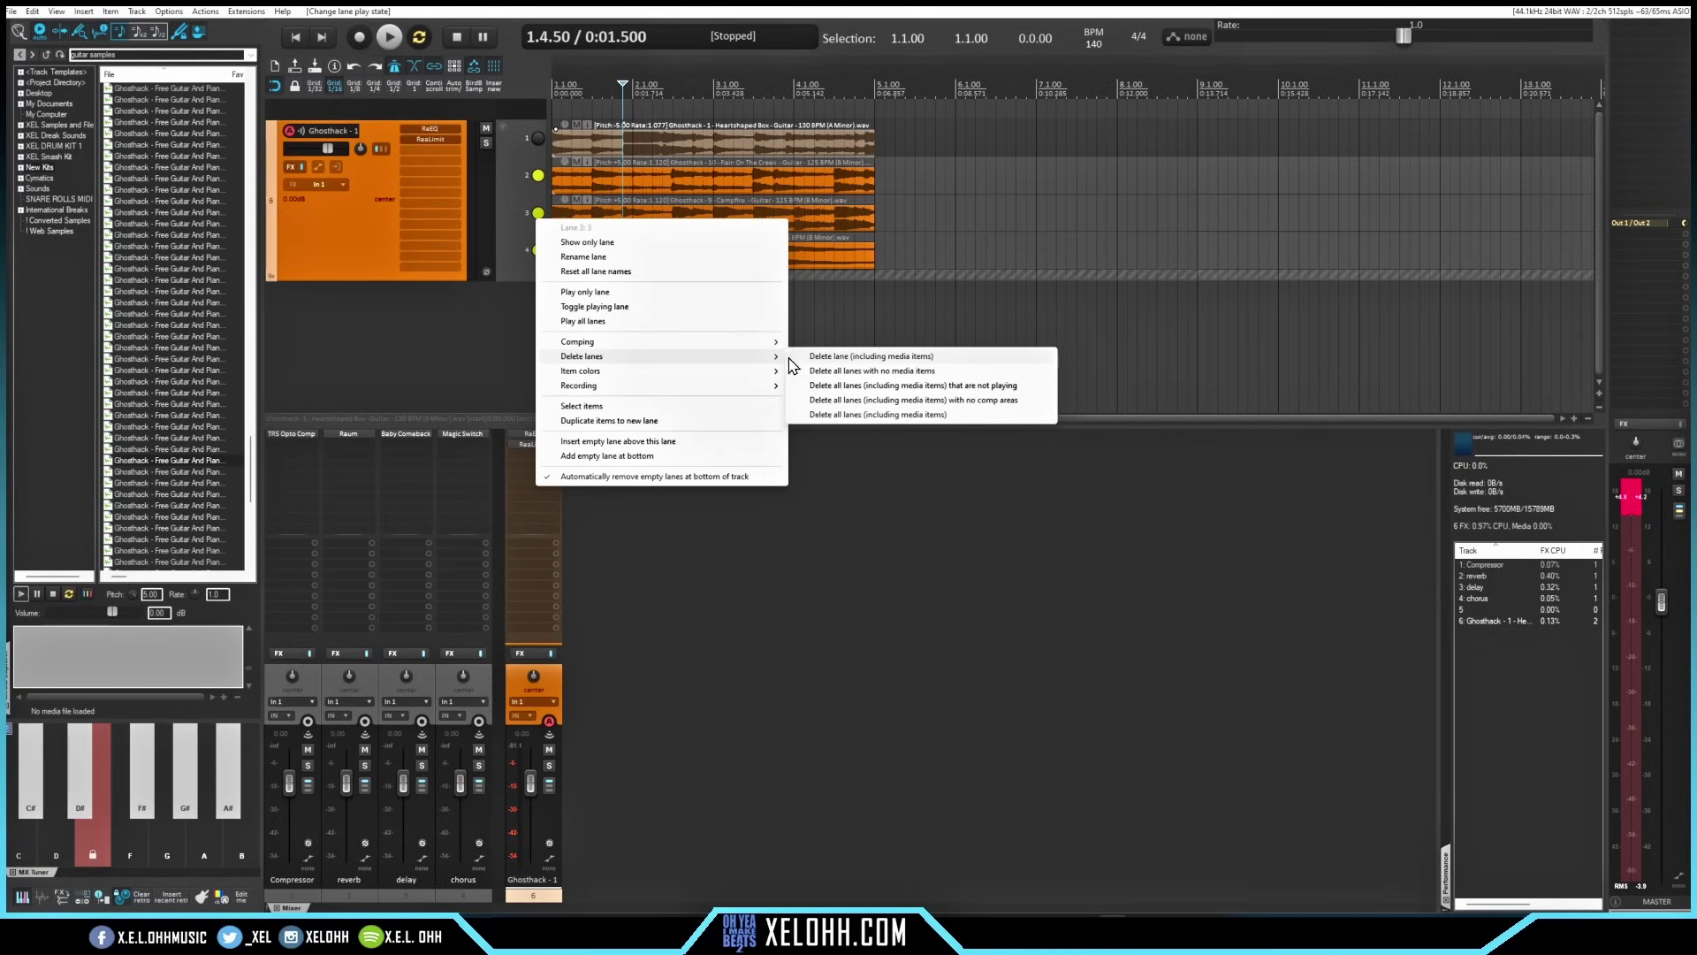
pyautogui.moveTo(632, 376)
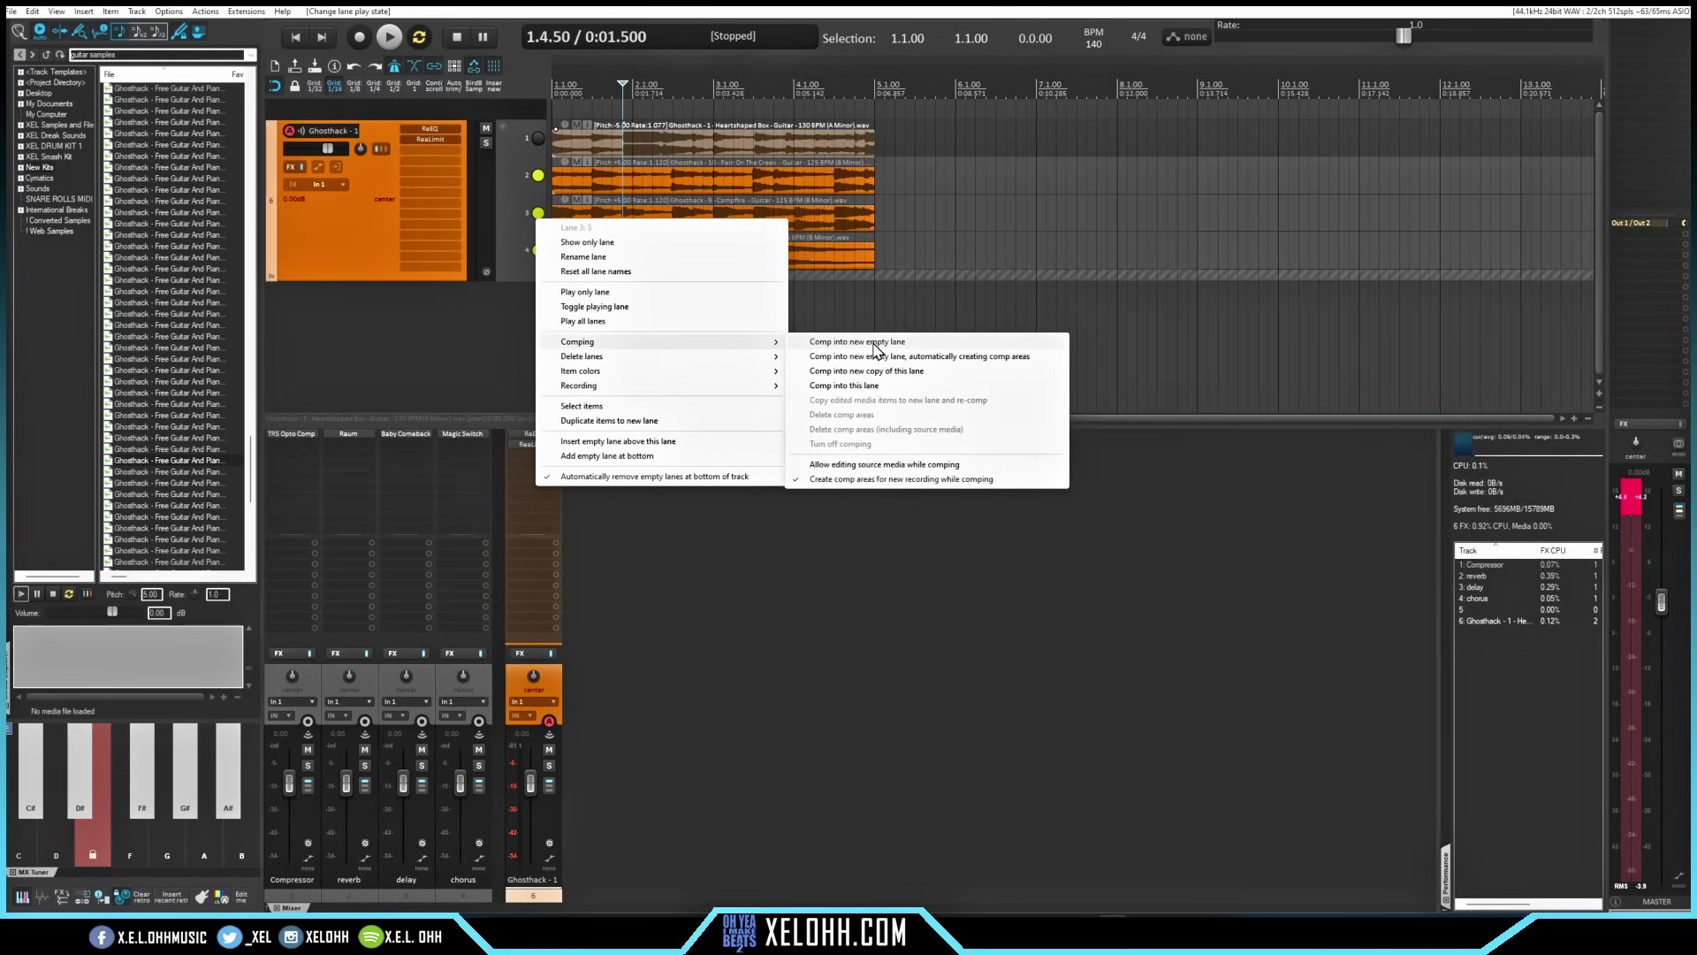
pyautogui.click(875, 343)
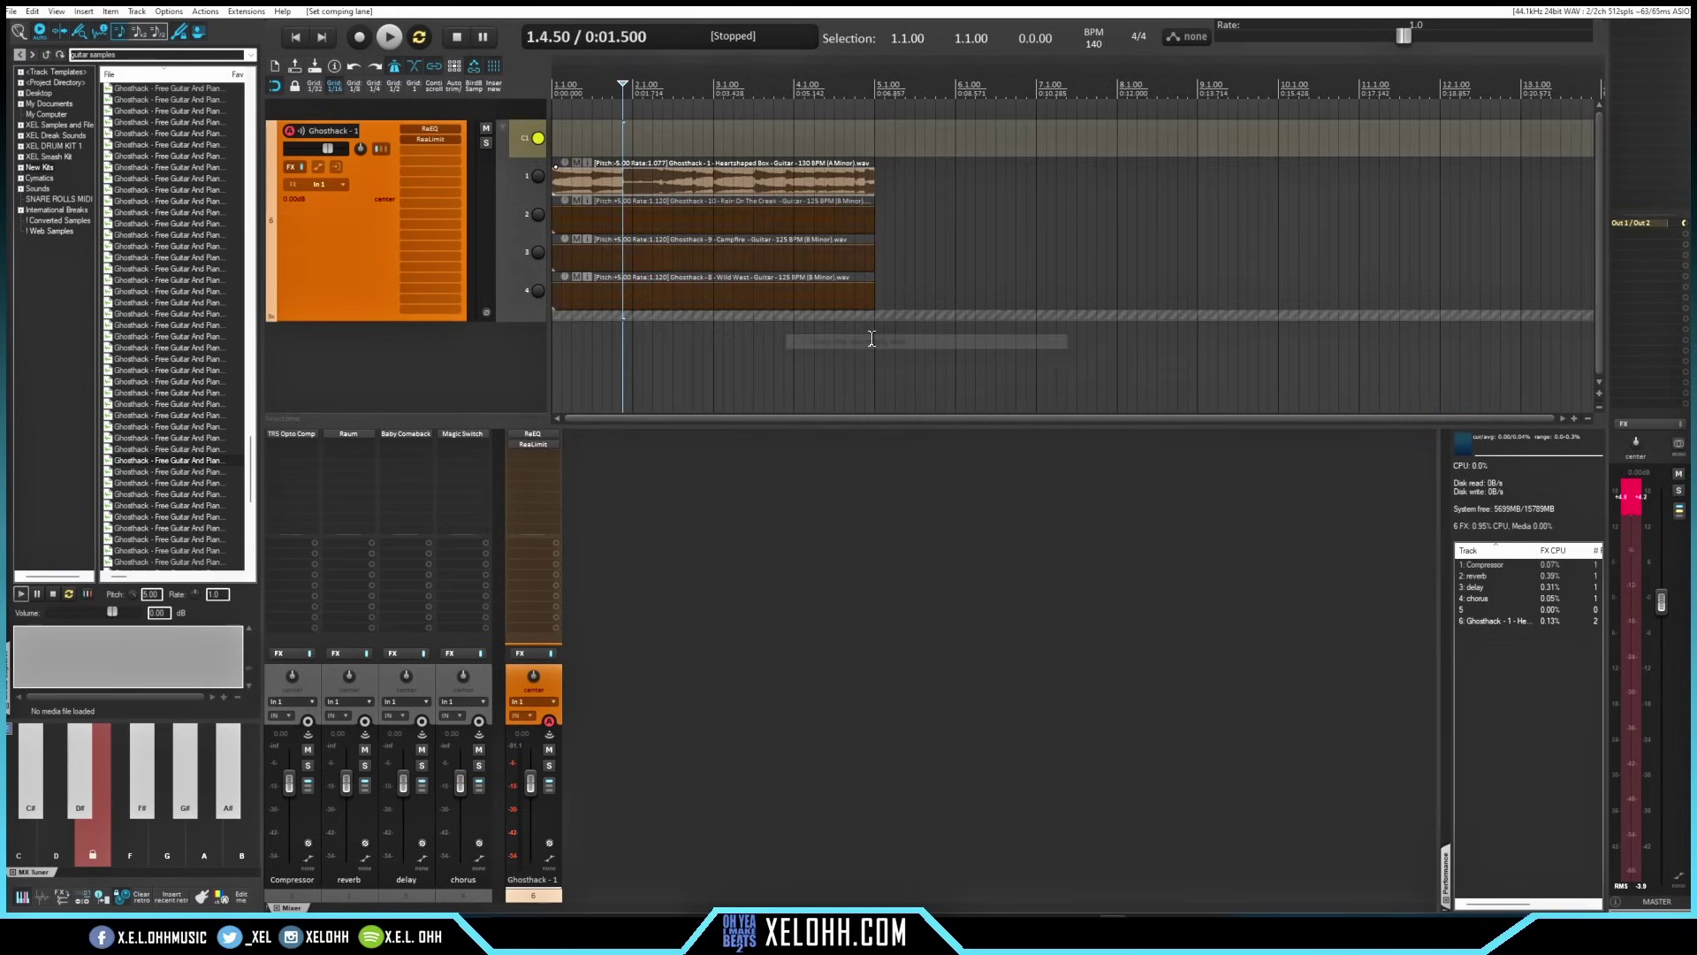
pyautogui.doubleClick(525, 139)
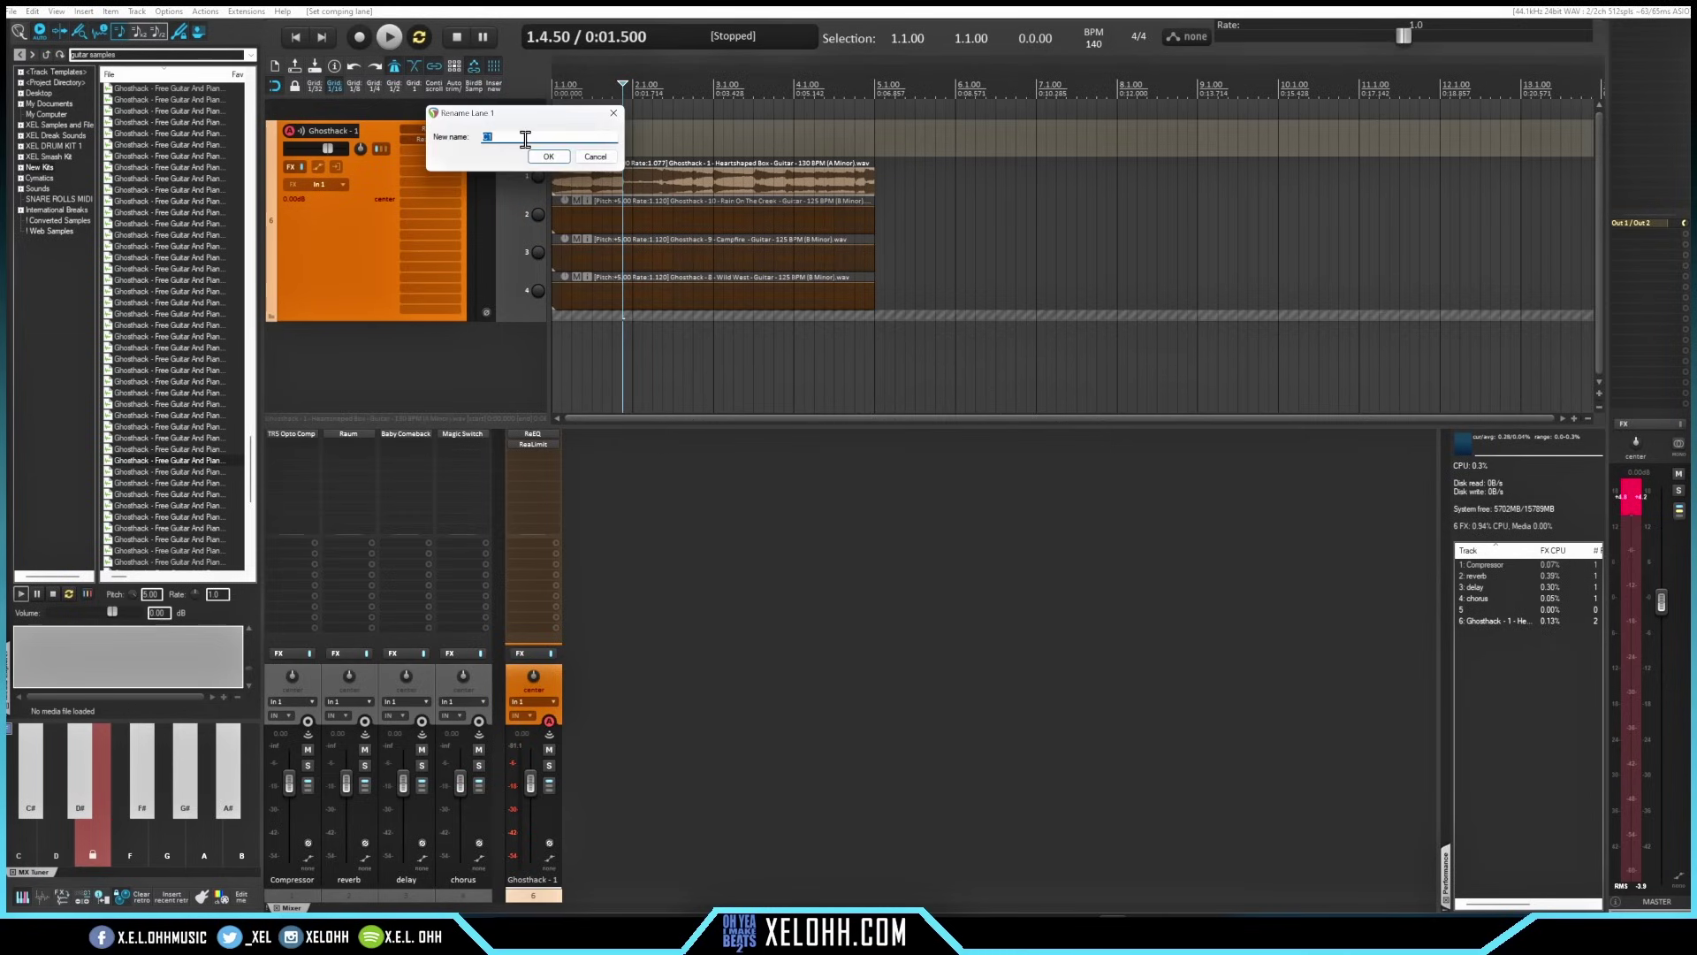
pyautogui.click(593, 156)
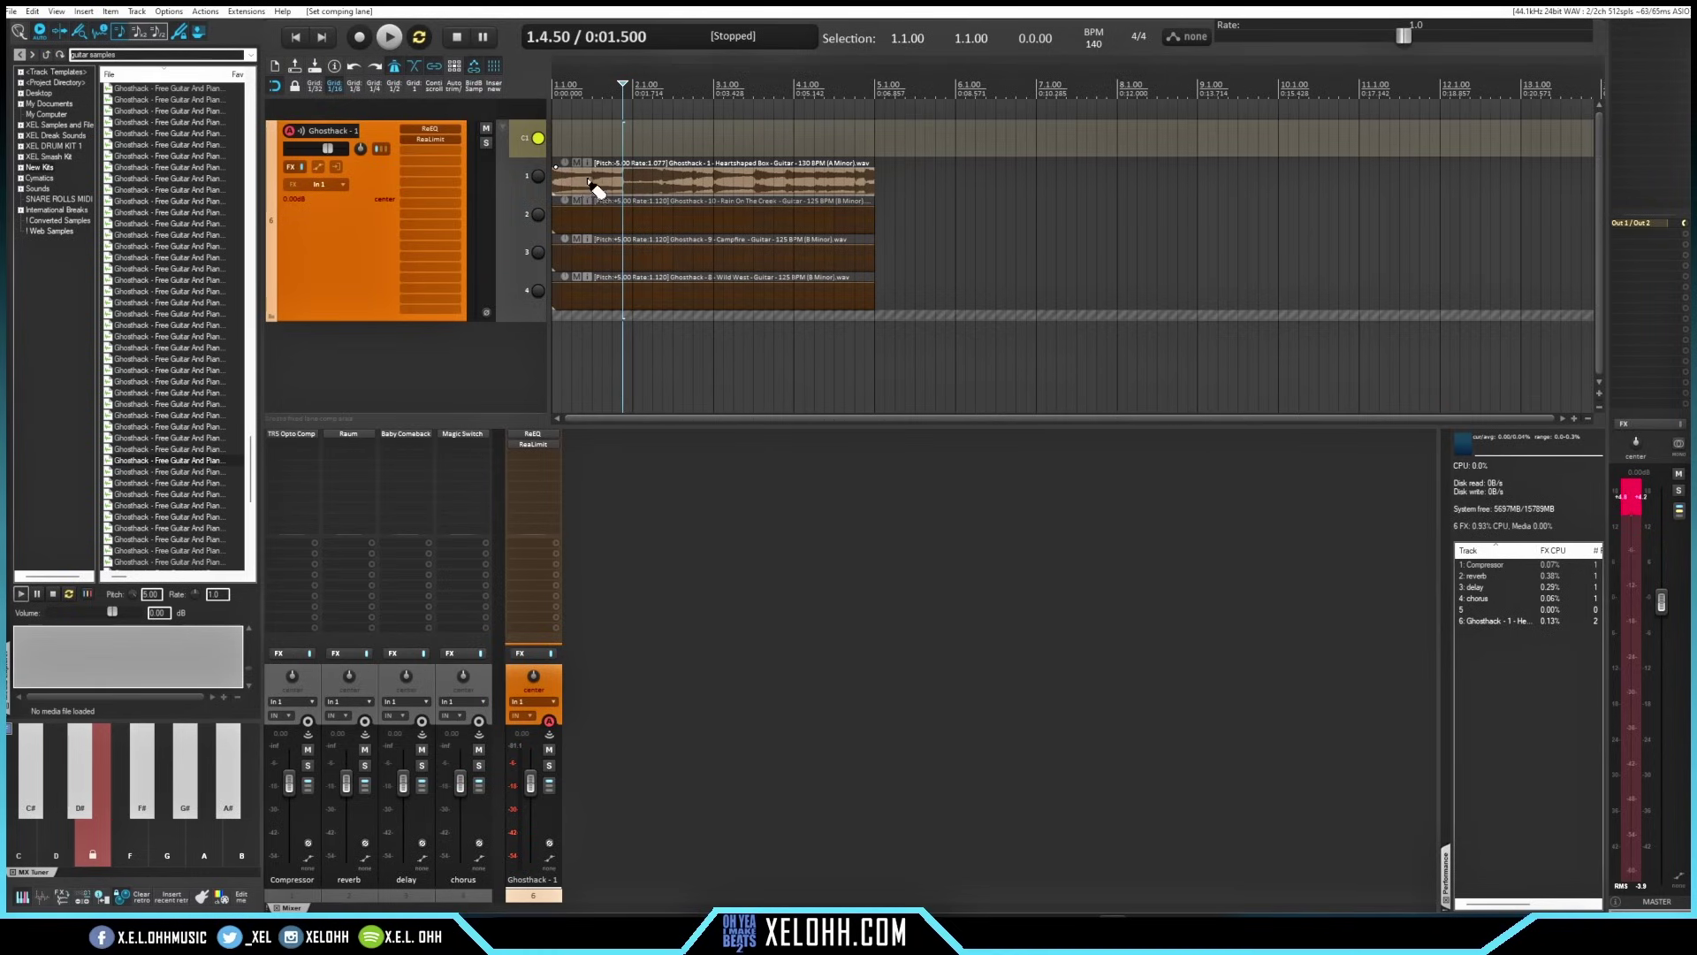
# Mark back-to-back comp areas across bars 1 and 2, taken in order from lanes 1, 2, 3 and 1.
pyautogui.moveTo(592, 182); pyautogui.dragTo(550, 183)
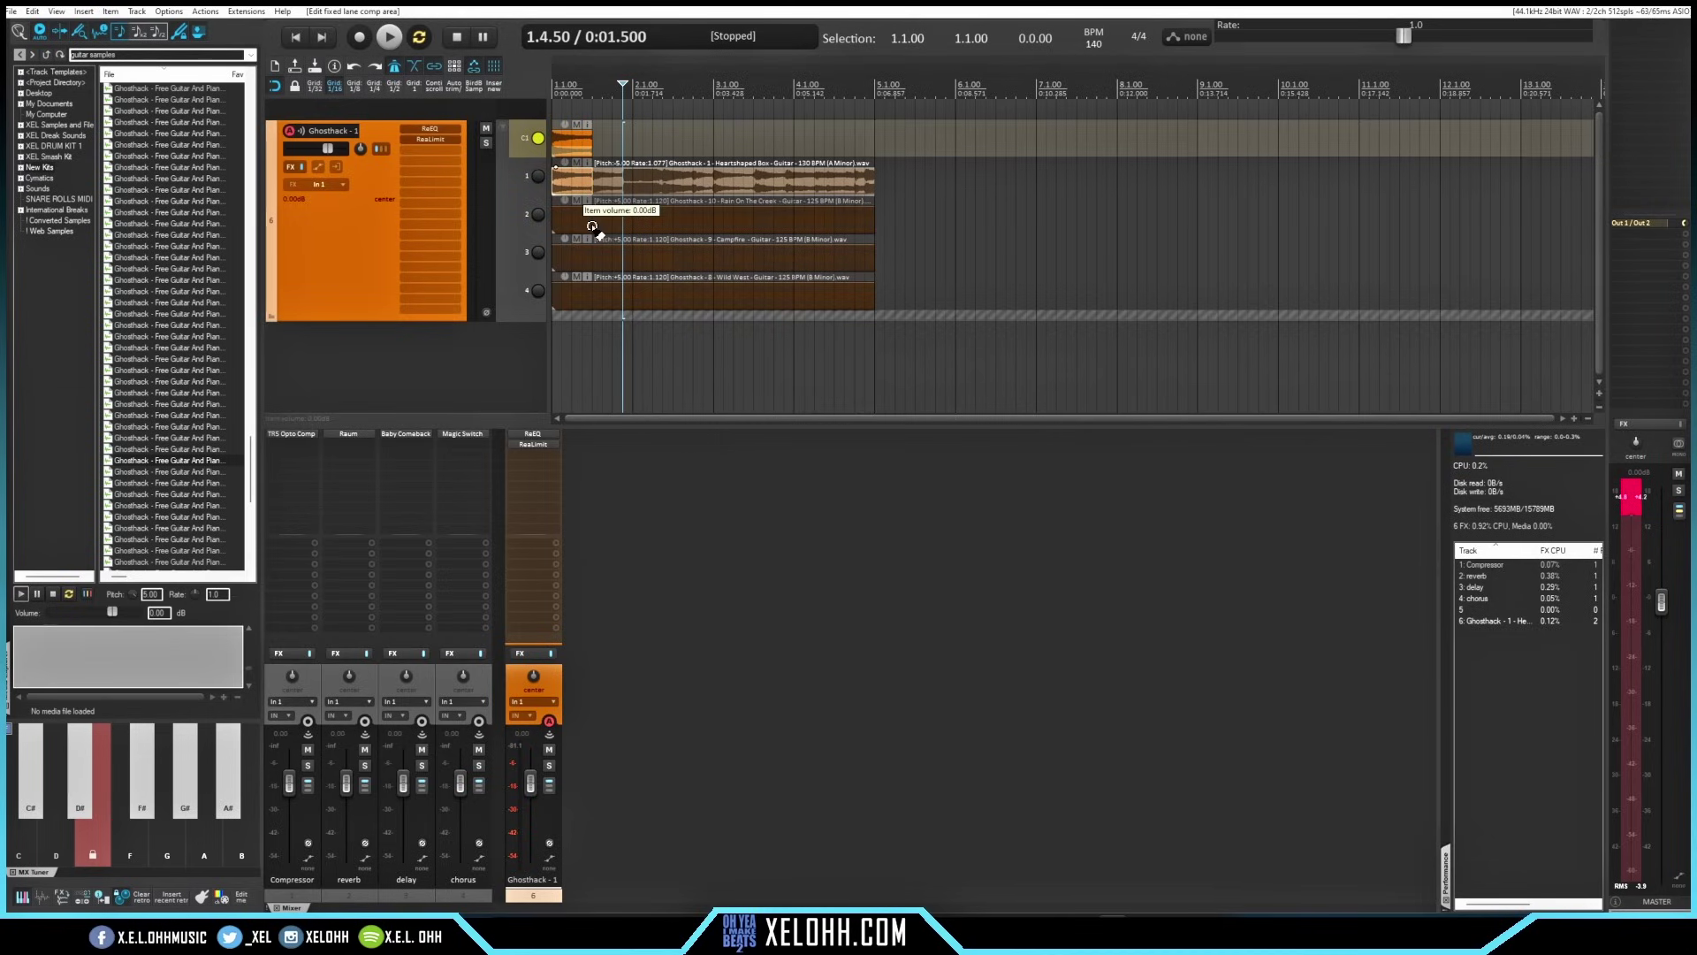
pyautogui.moveTo(591, 225); pyautogui.dragTo(678, 273)
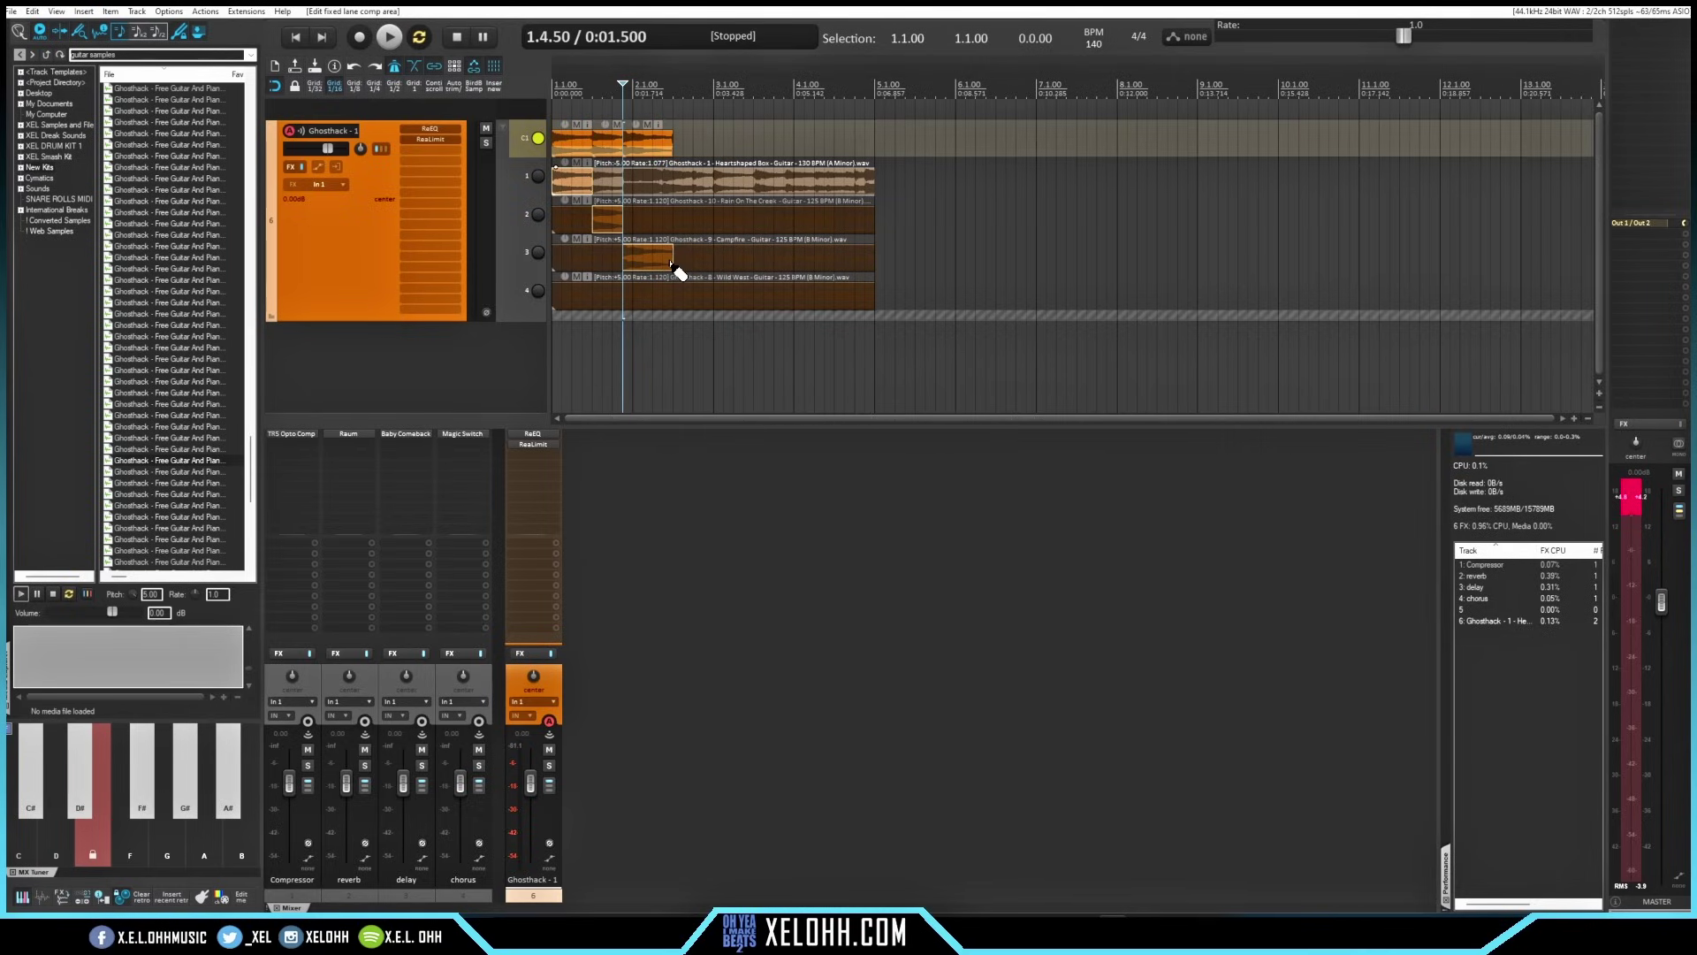
pyautogui.moveTo(678, 272); pyautogui.dragTo(677, 270)
pyautogui.moveTo(682, 189); pyautogui.dragTo(710, 186)
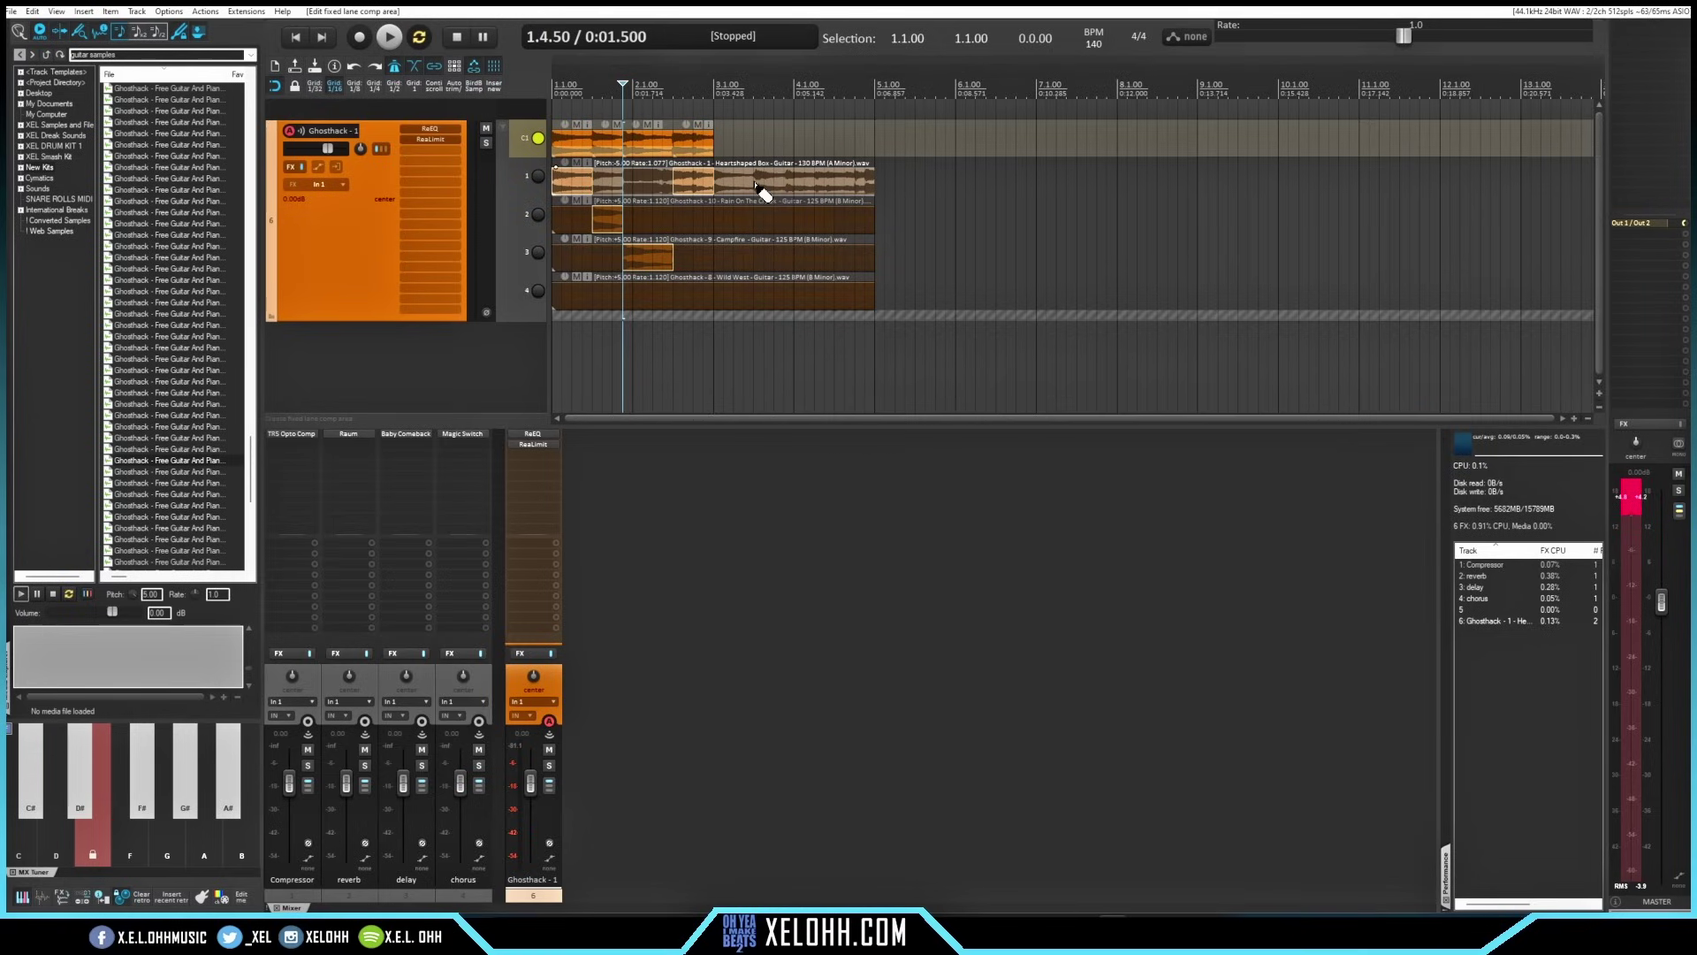
# Mark comp areas from mid-bar 3 to the loop end on lanes 1, 3 and 2, moving the lane 3/lane 2 boundary to mid-bar 4.
pyautogui.moveTo(755, 187); pyautogui.dragTo(779, 186)
pyautogui.moveTo(786, 220); pyautogui.dragTo(804, 254)
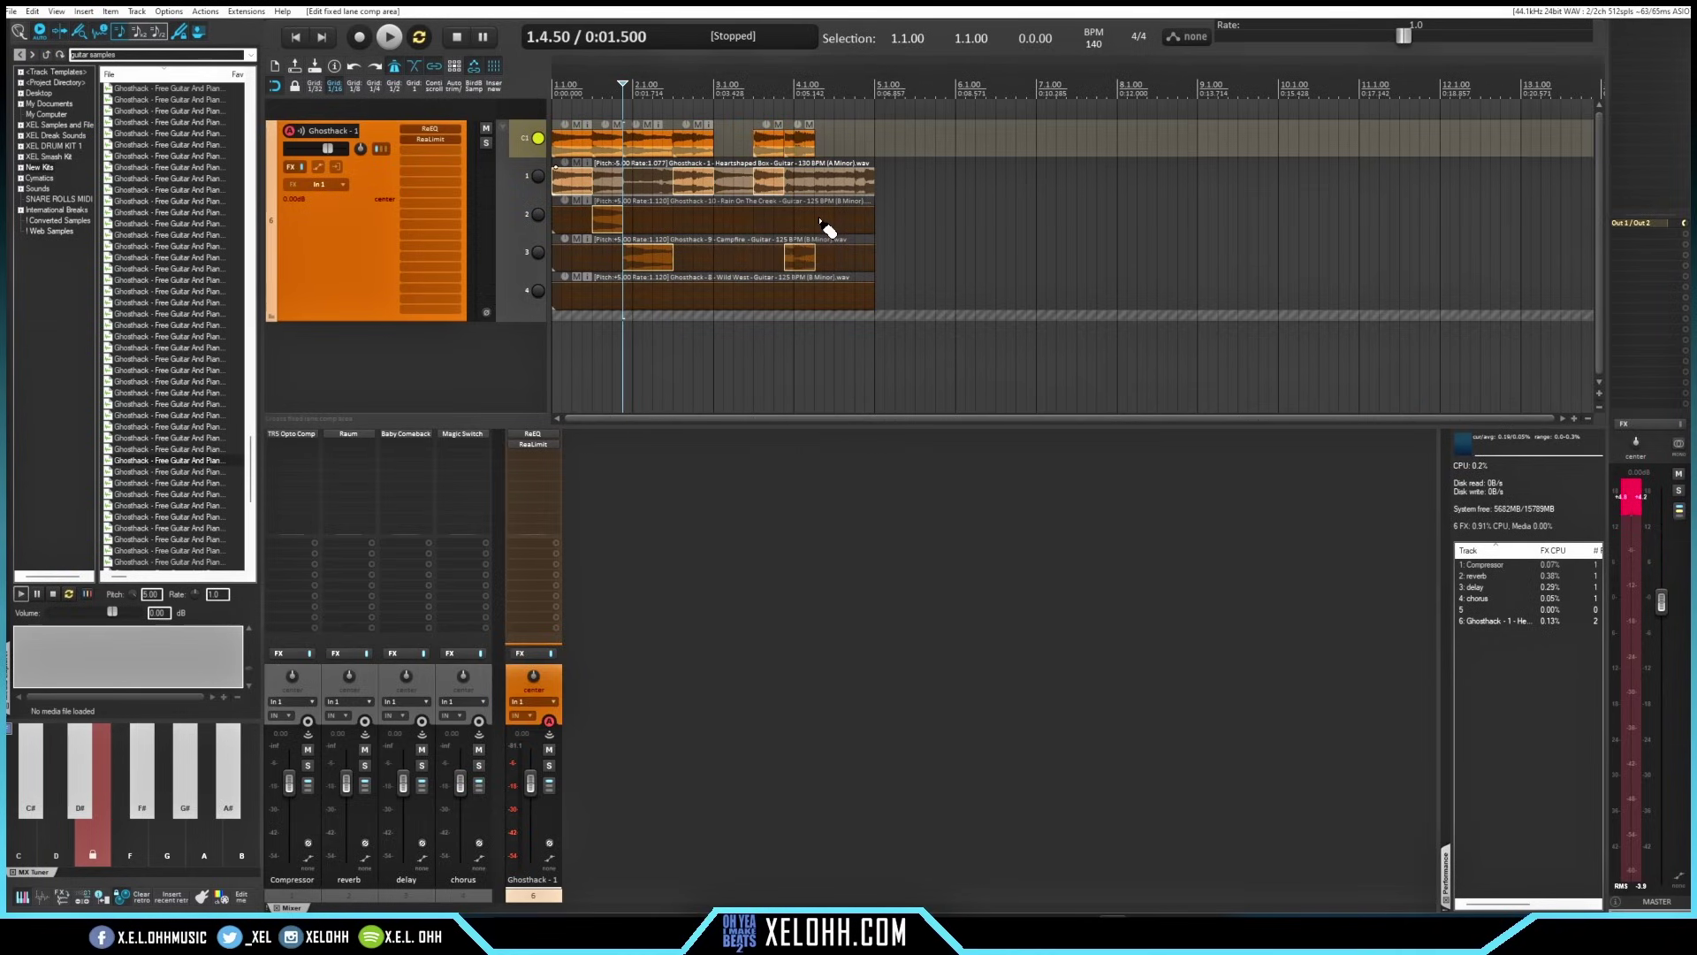
pyautogui.moveTo(822, 221); pyautogui.dragTo(872, 225)
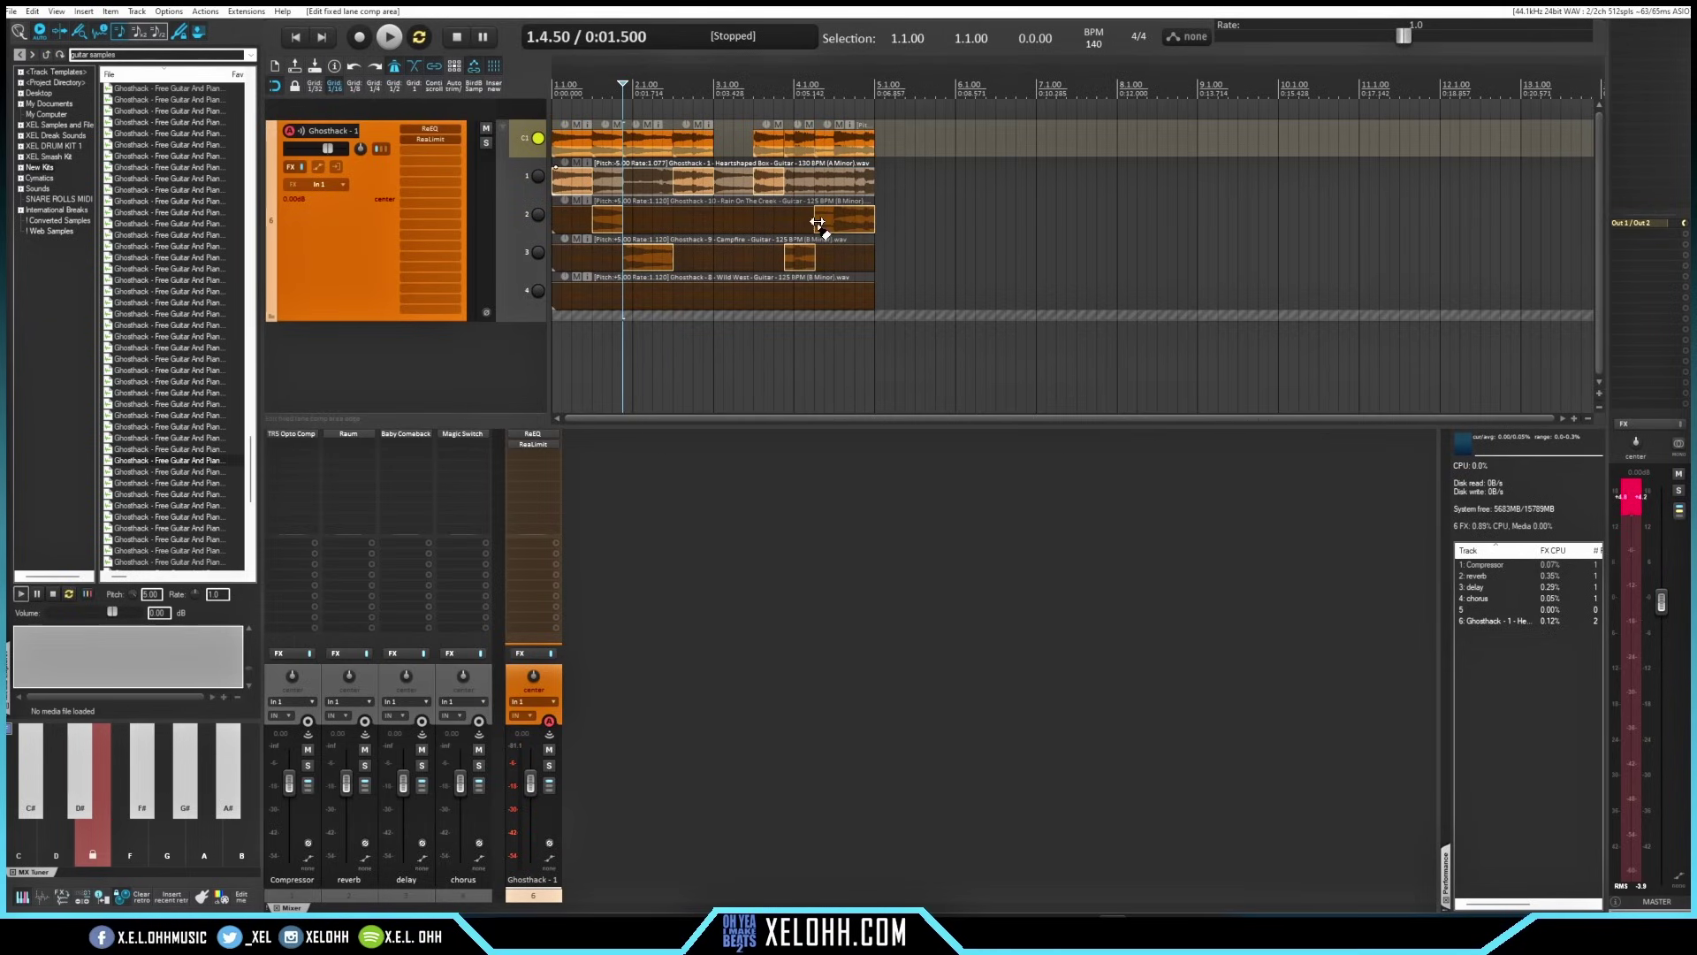
pyautogui.moveTo(817, 222); pyautogui.dragTo(837, 222)
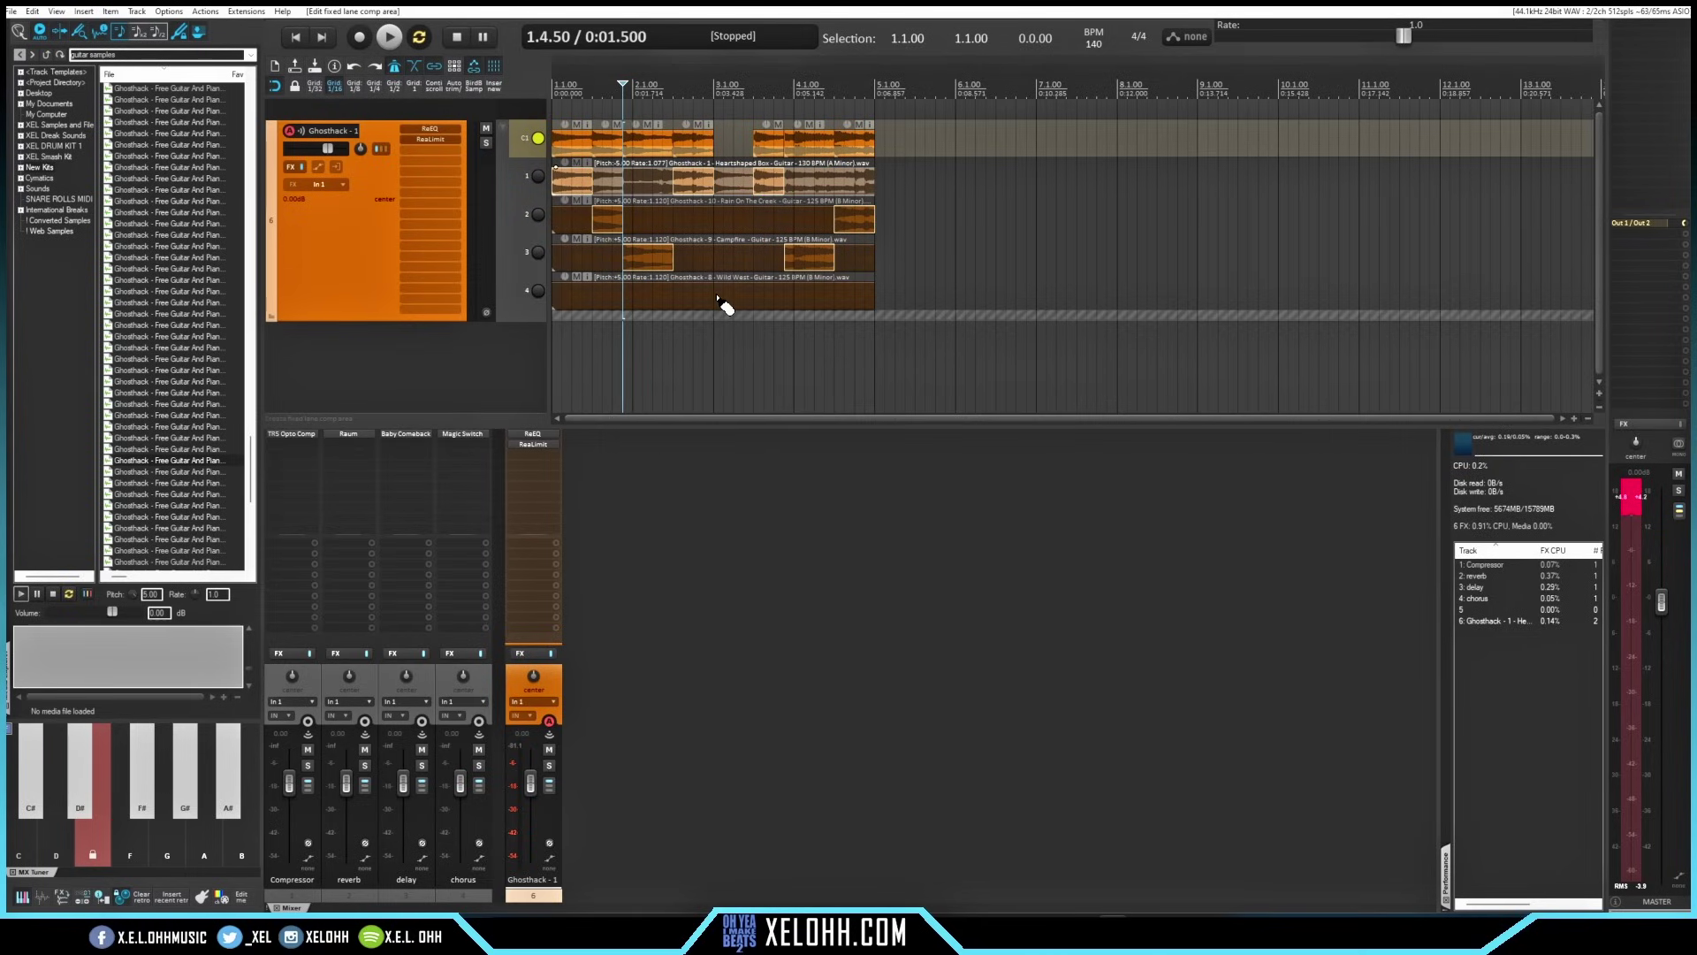
# Return the edit cursor to the project start and audition the comp.
pyautogui.press('Home')
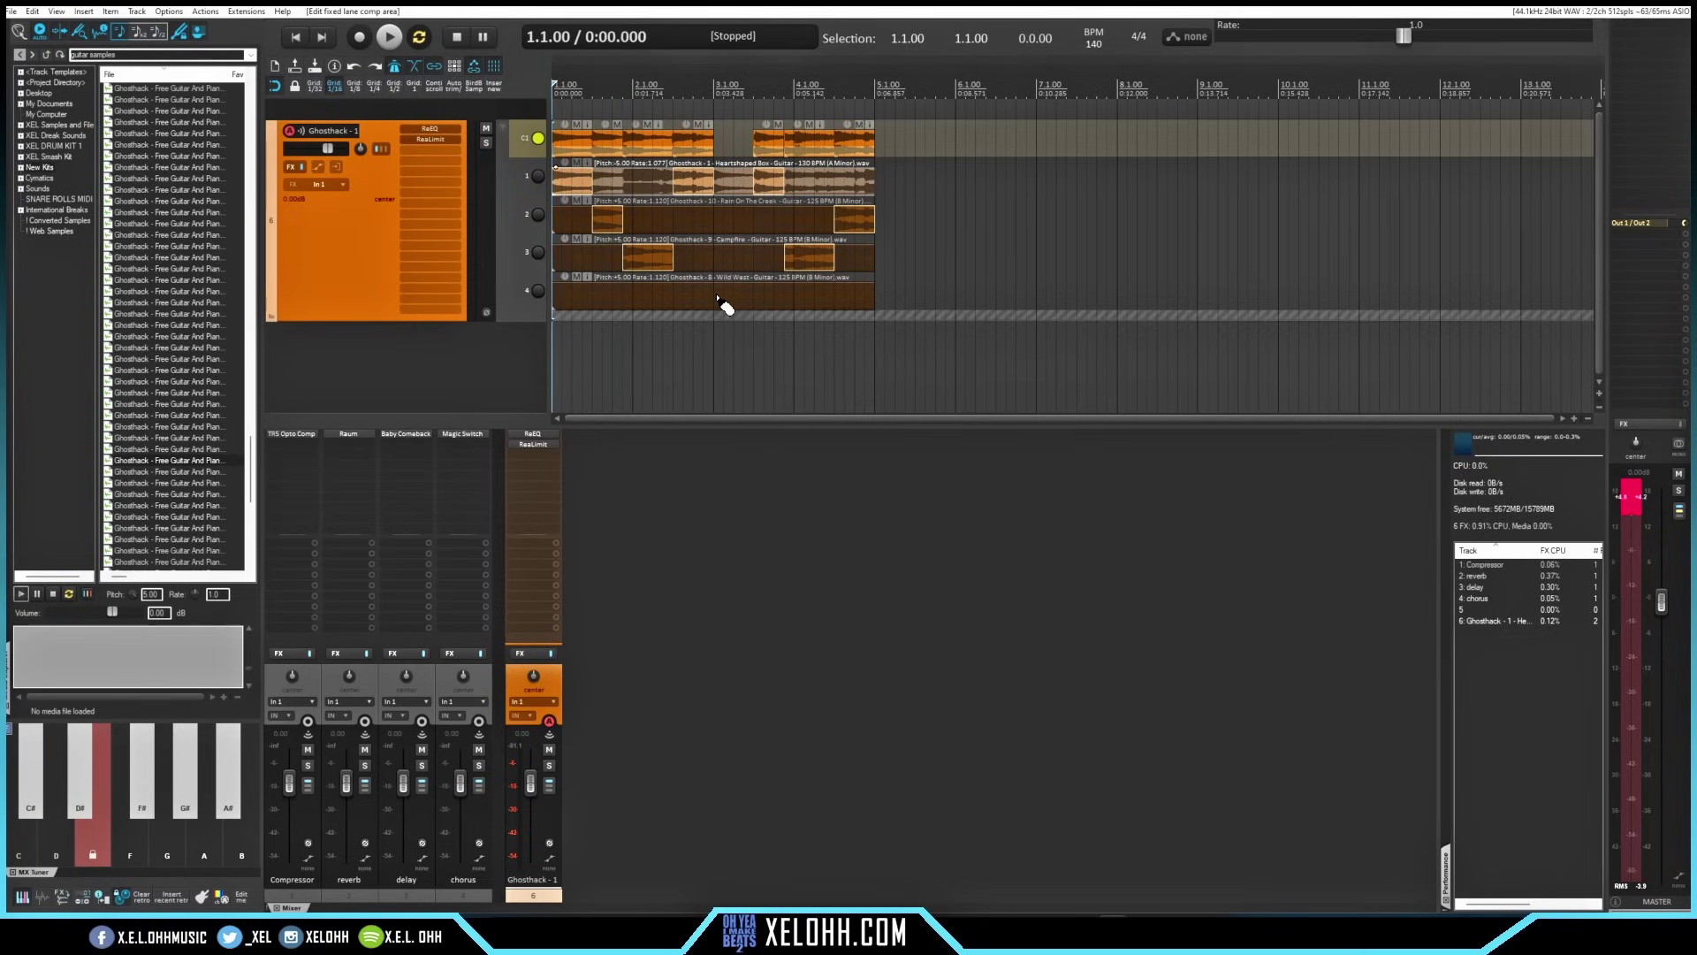
pyautogui.press('space')
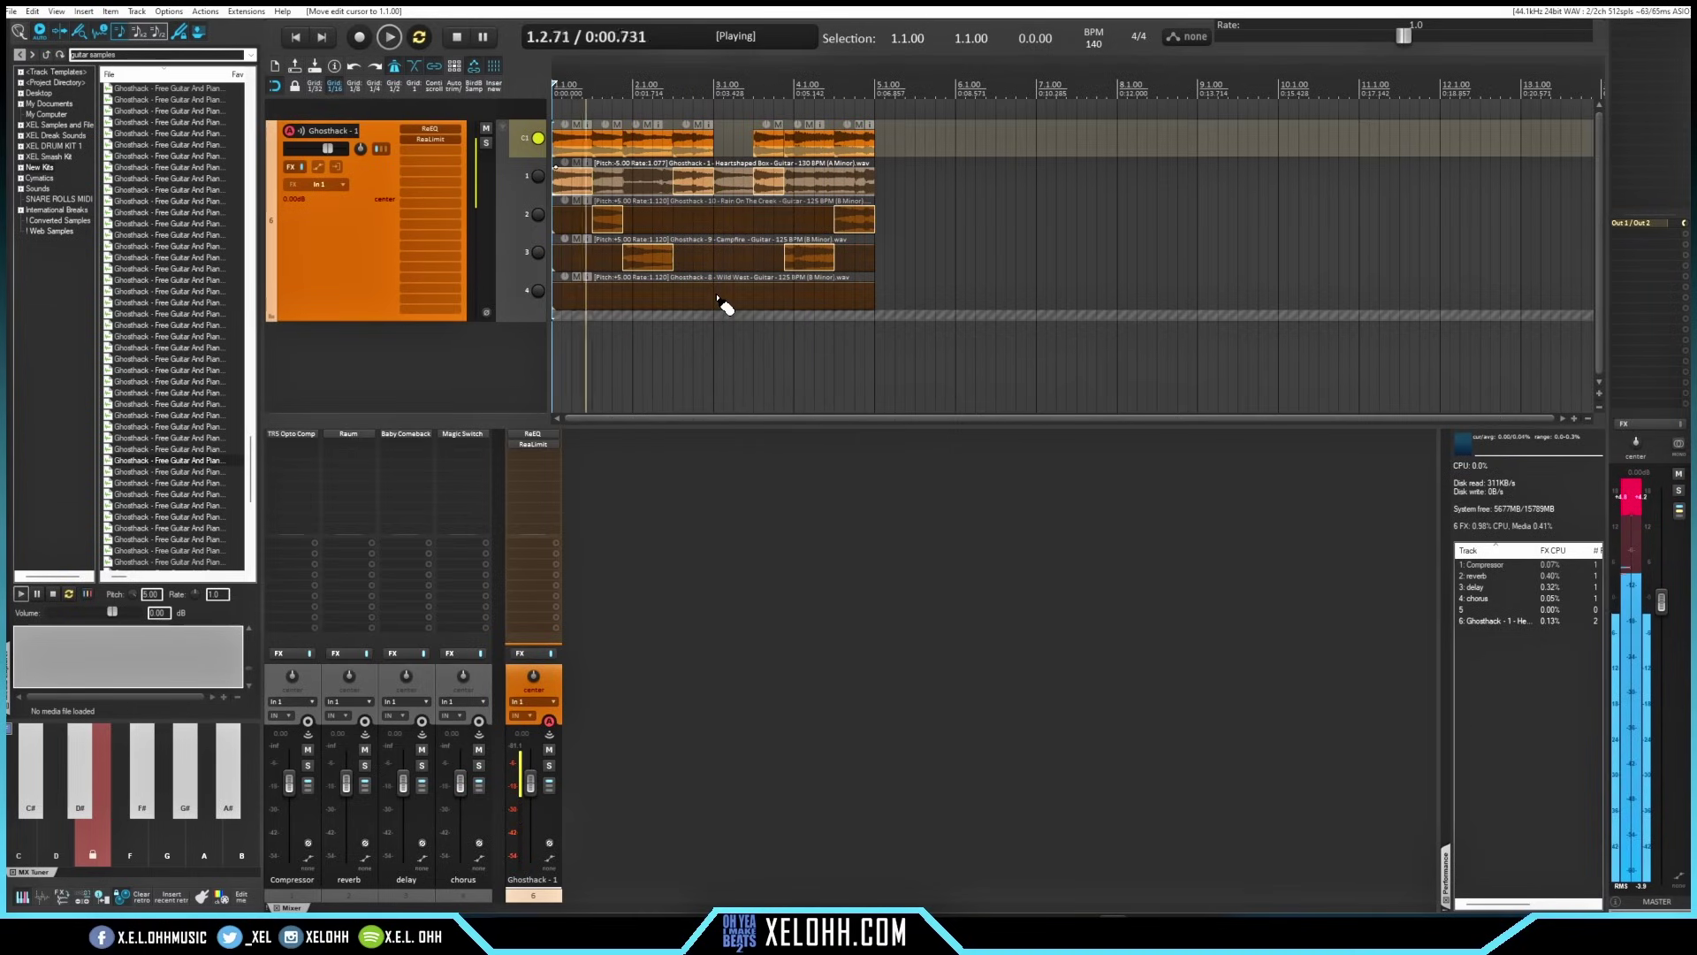
pyautogui.press('space')
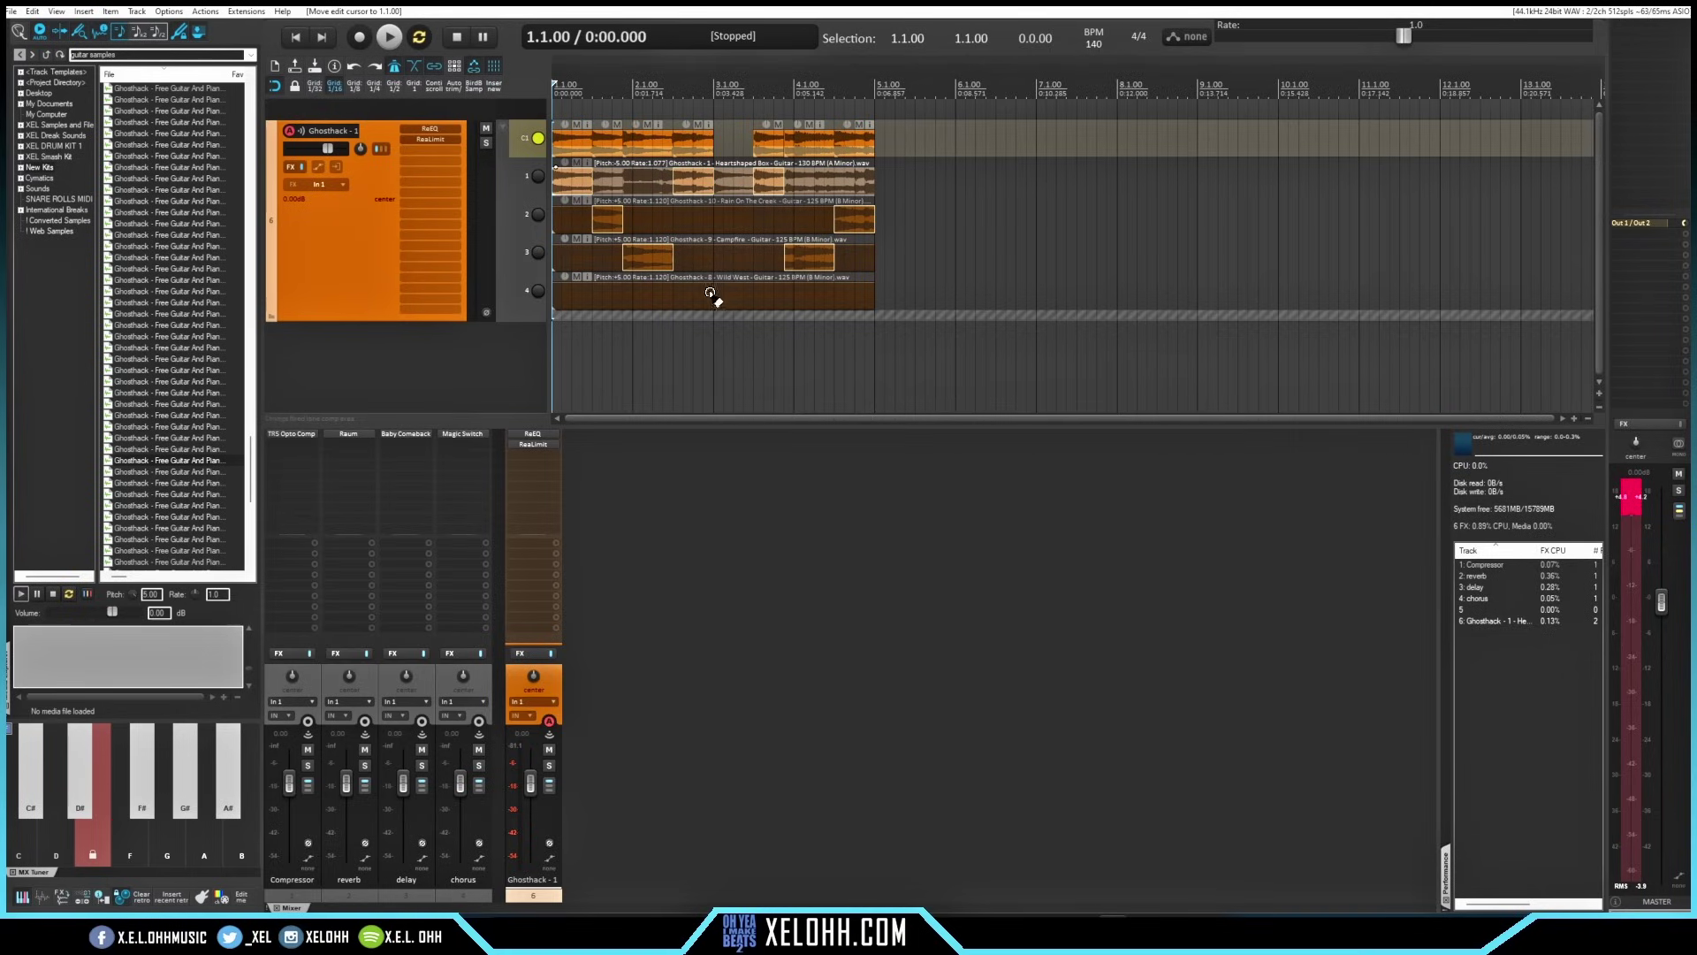
# Fill the comp's gap in the first half of bar 3 with a lane 4 area and audition the comp.
pyautogui.moveTo(718, 297); pyautogui.dragTo(756, 307)
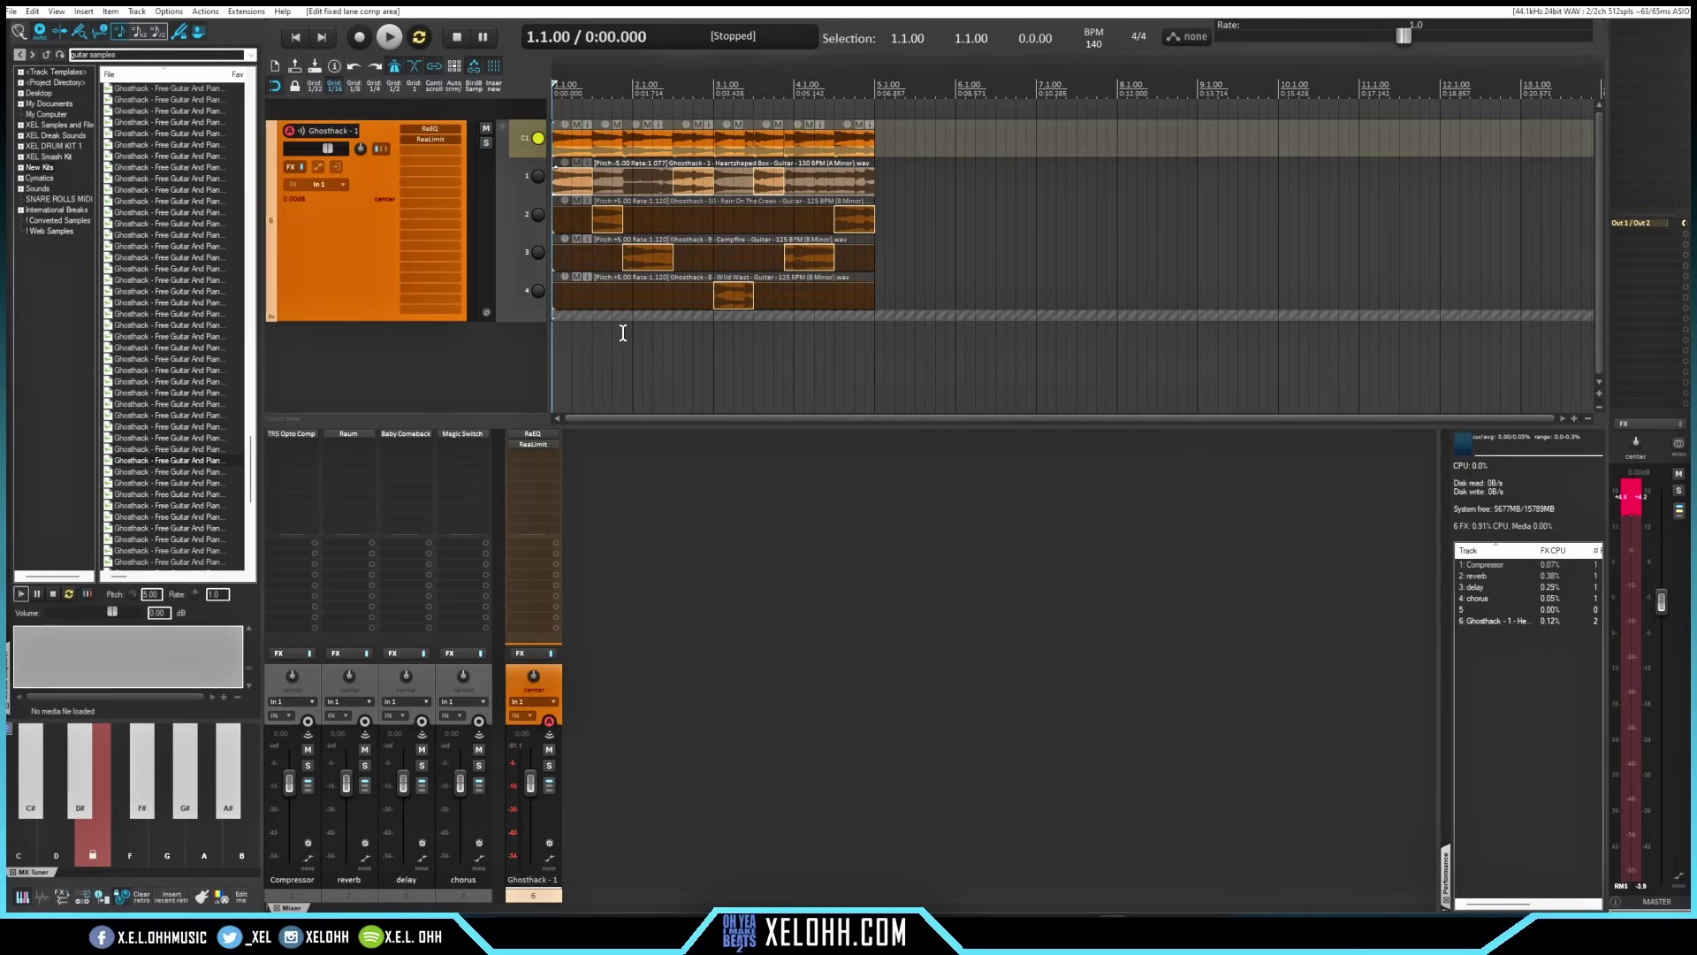
pyautogui.press('space')
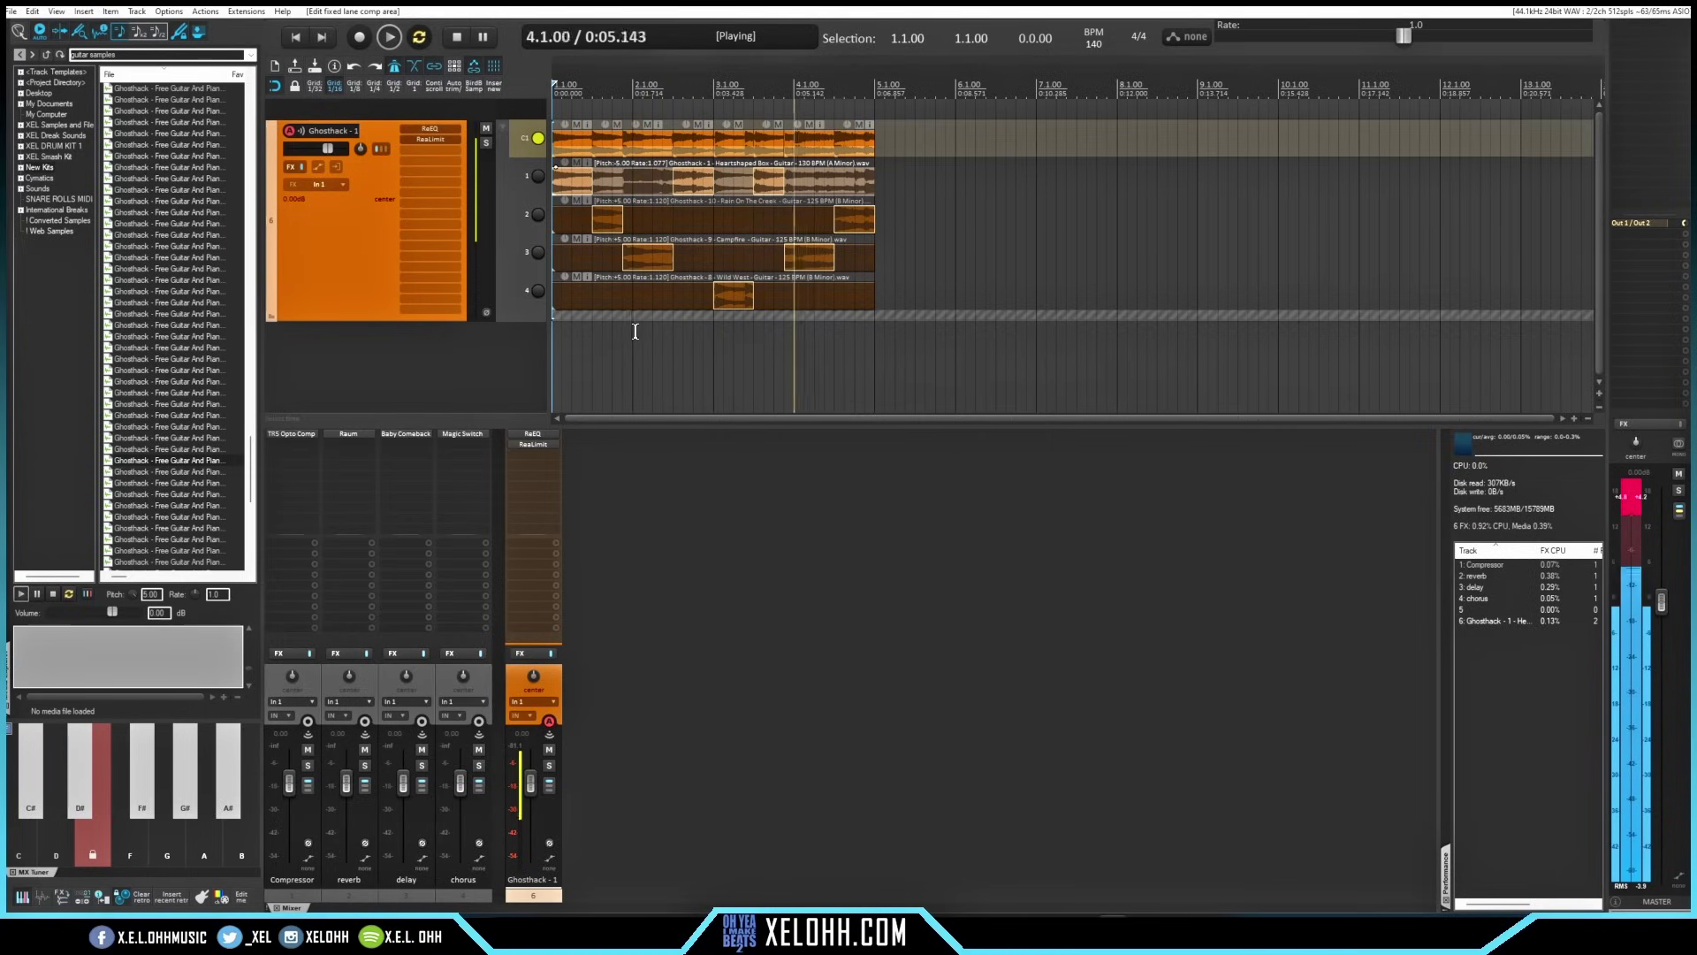
pyautogui.press('space')
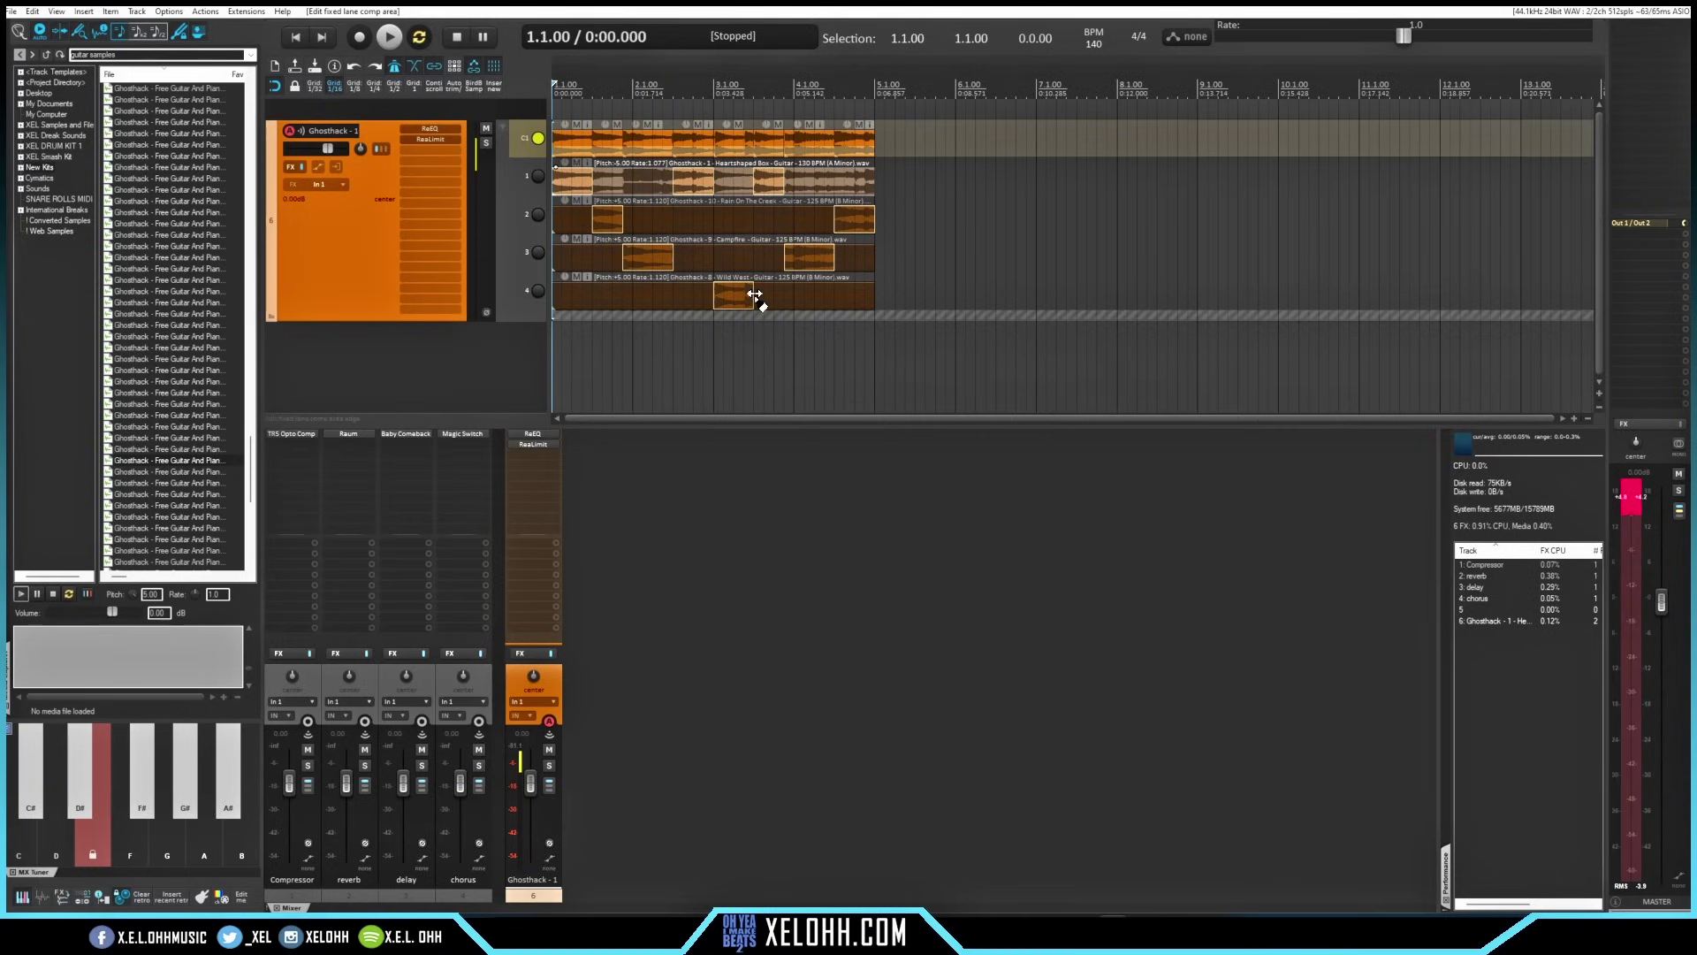
# Extend the lane 4 comp area in bar 3 over the adjacent lane 1 area and audition the change.
pyautogui.moveTo(753, 293); pyautogui.dragTo(784, 295)
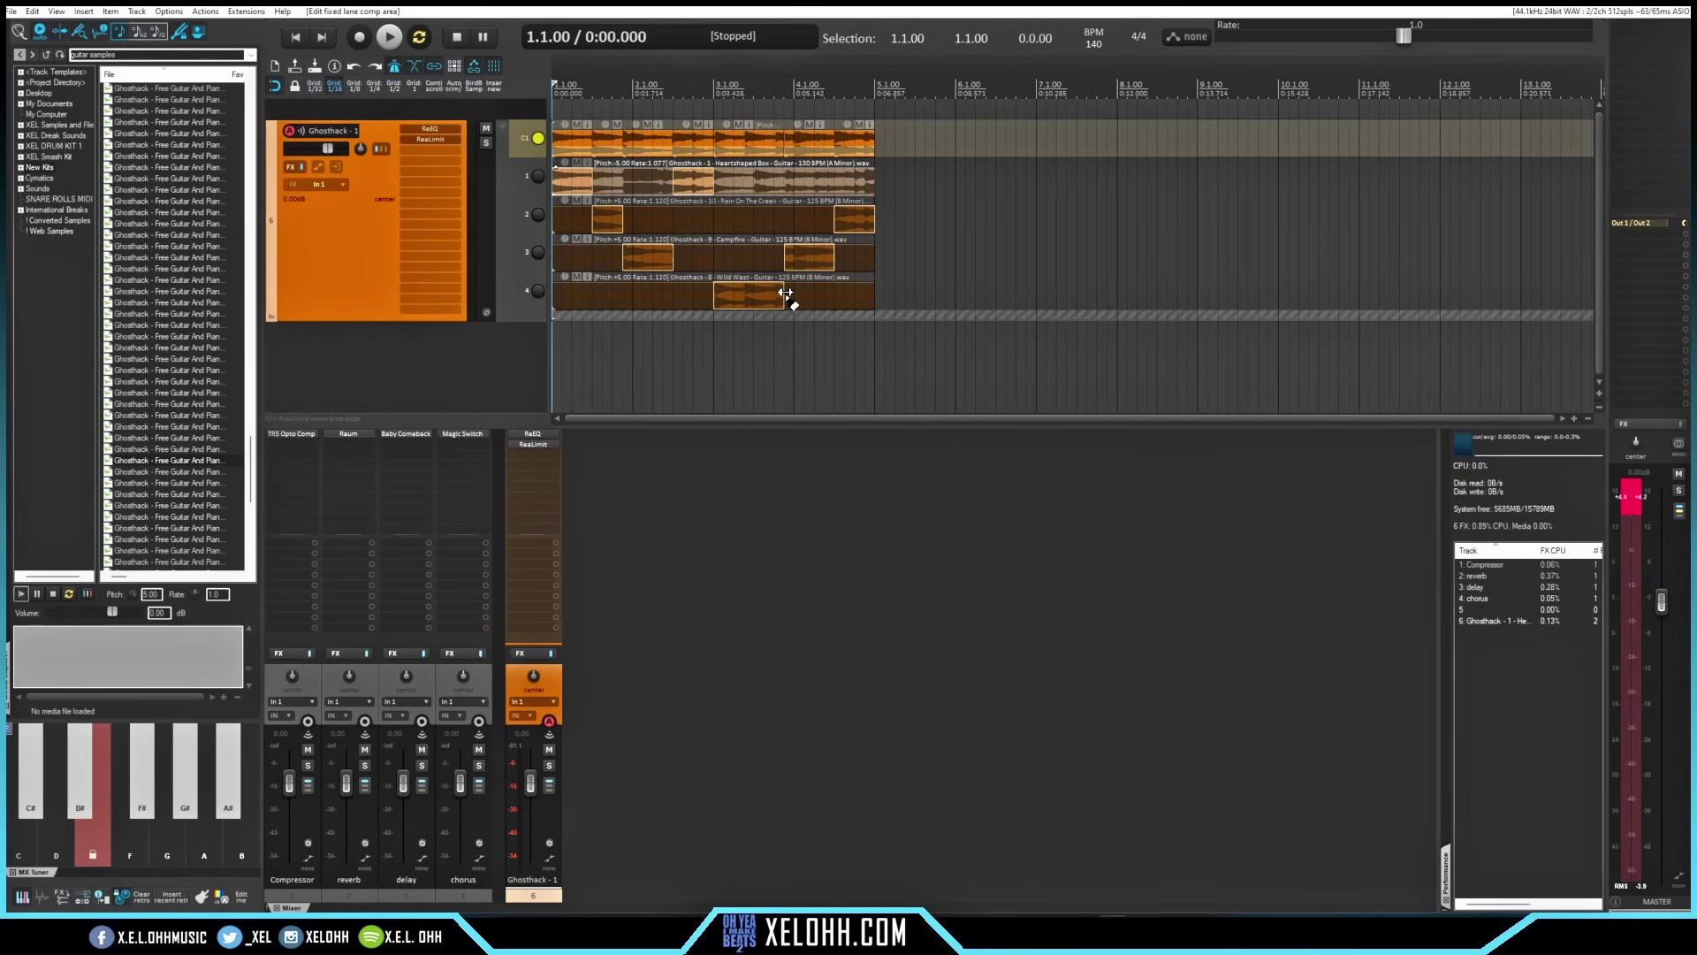
pyautogui.press('space')
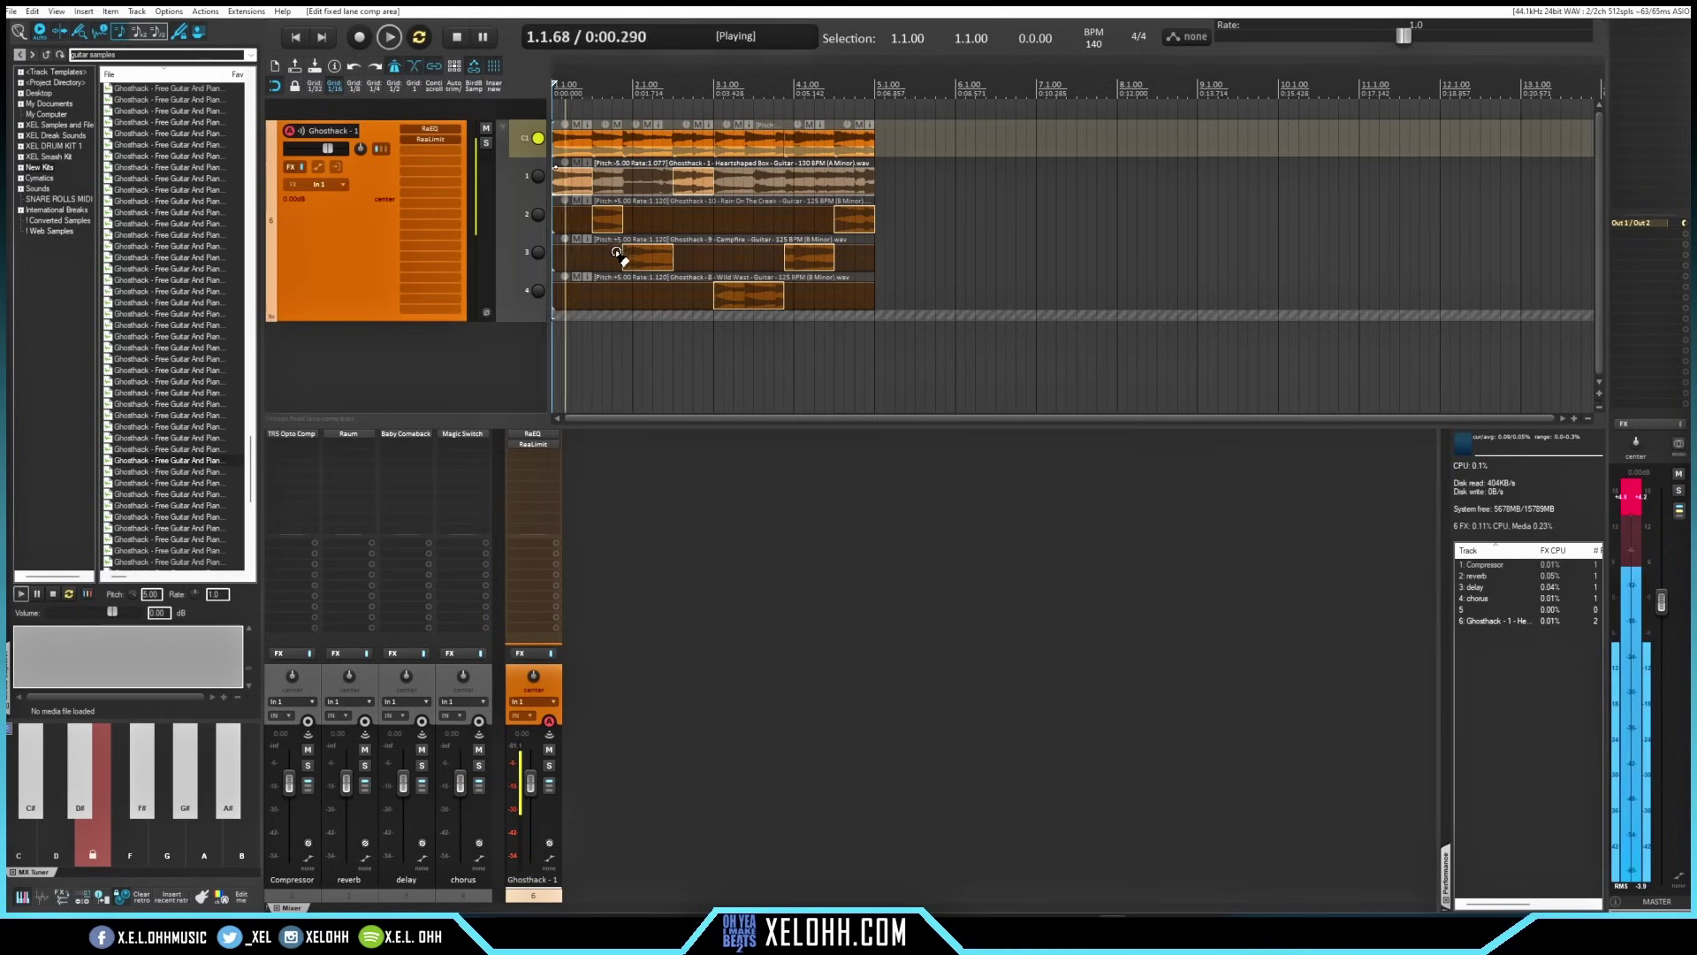
pyautogui.press('space')
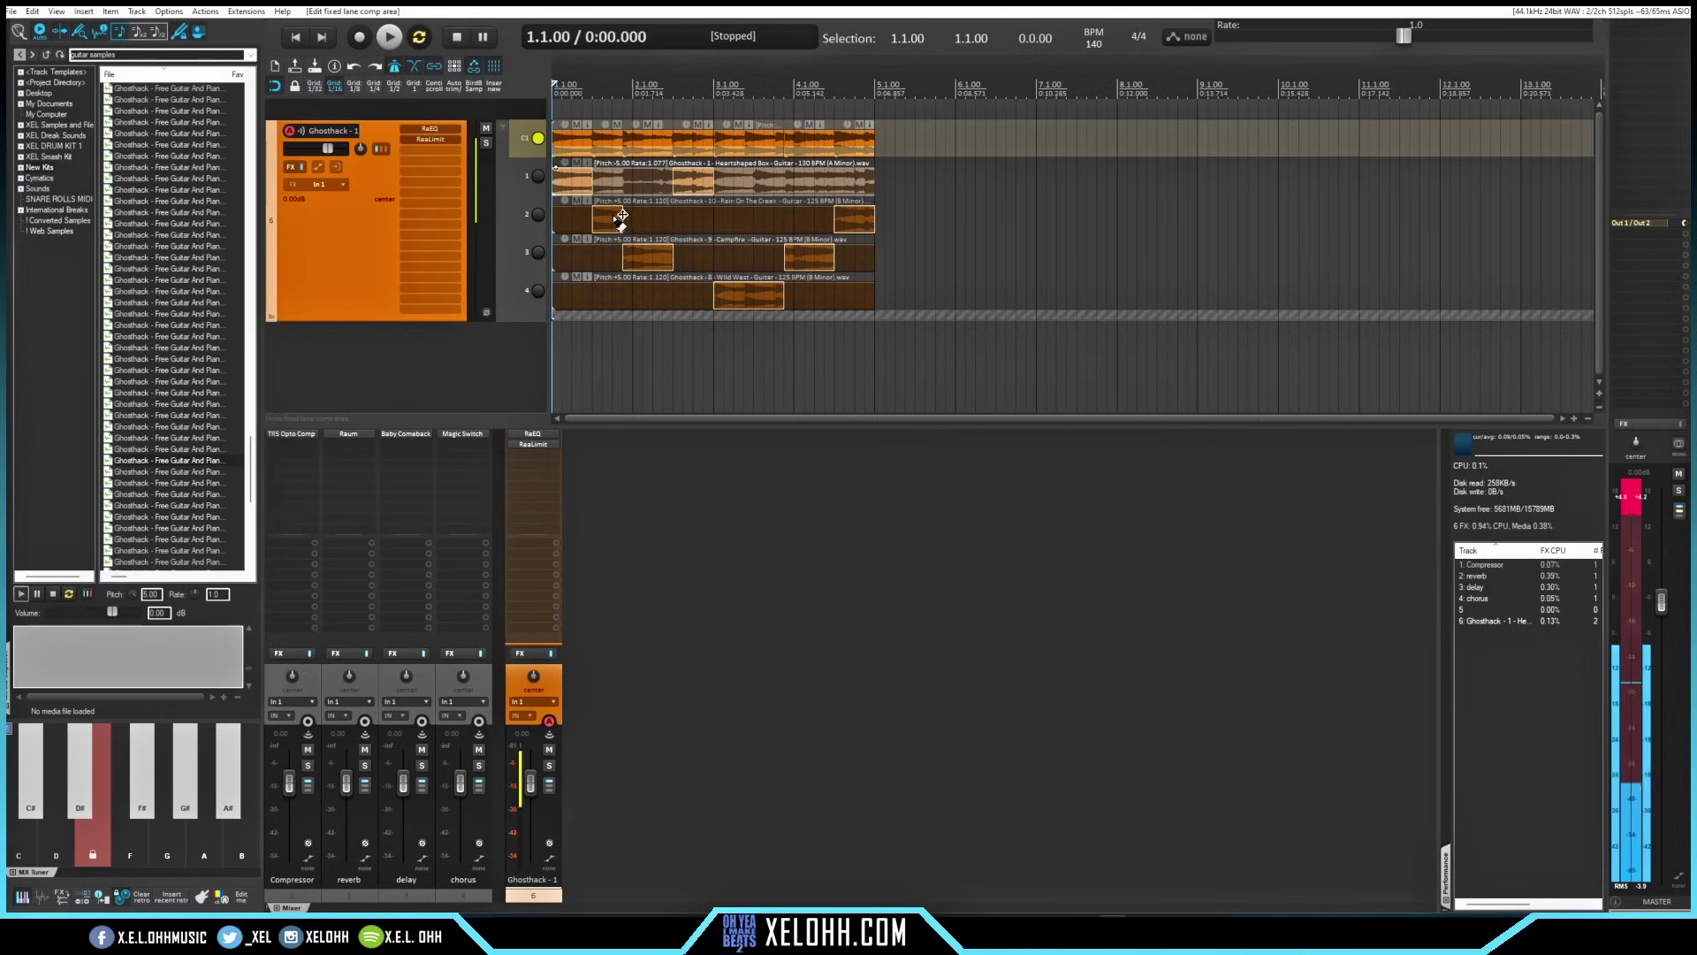
# Move the comp area in the second half of bar 1 from lane 2 to lane 4 and audition it.
pyautogui.moveTo(615, 226); pyautogui.dragTo(621, 306)
pyautogui.press('space')
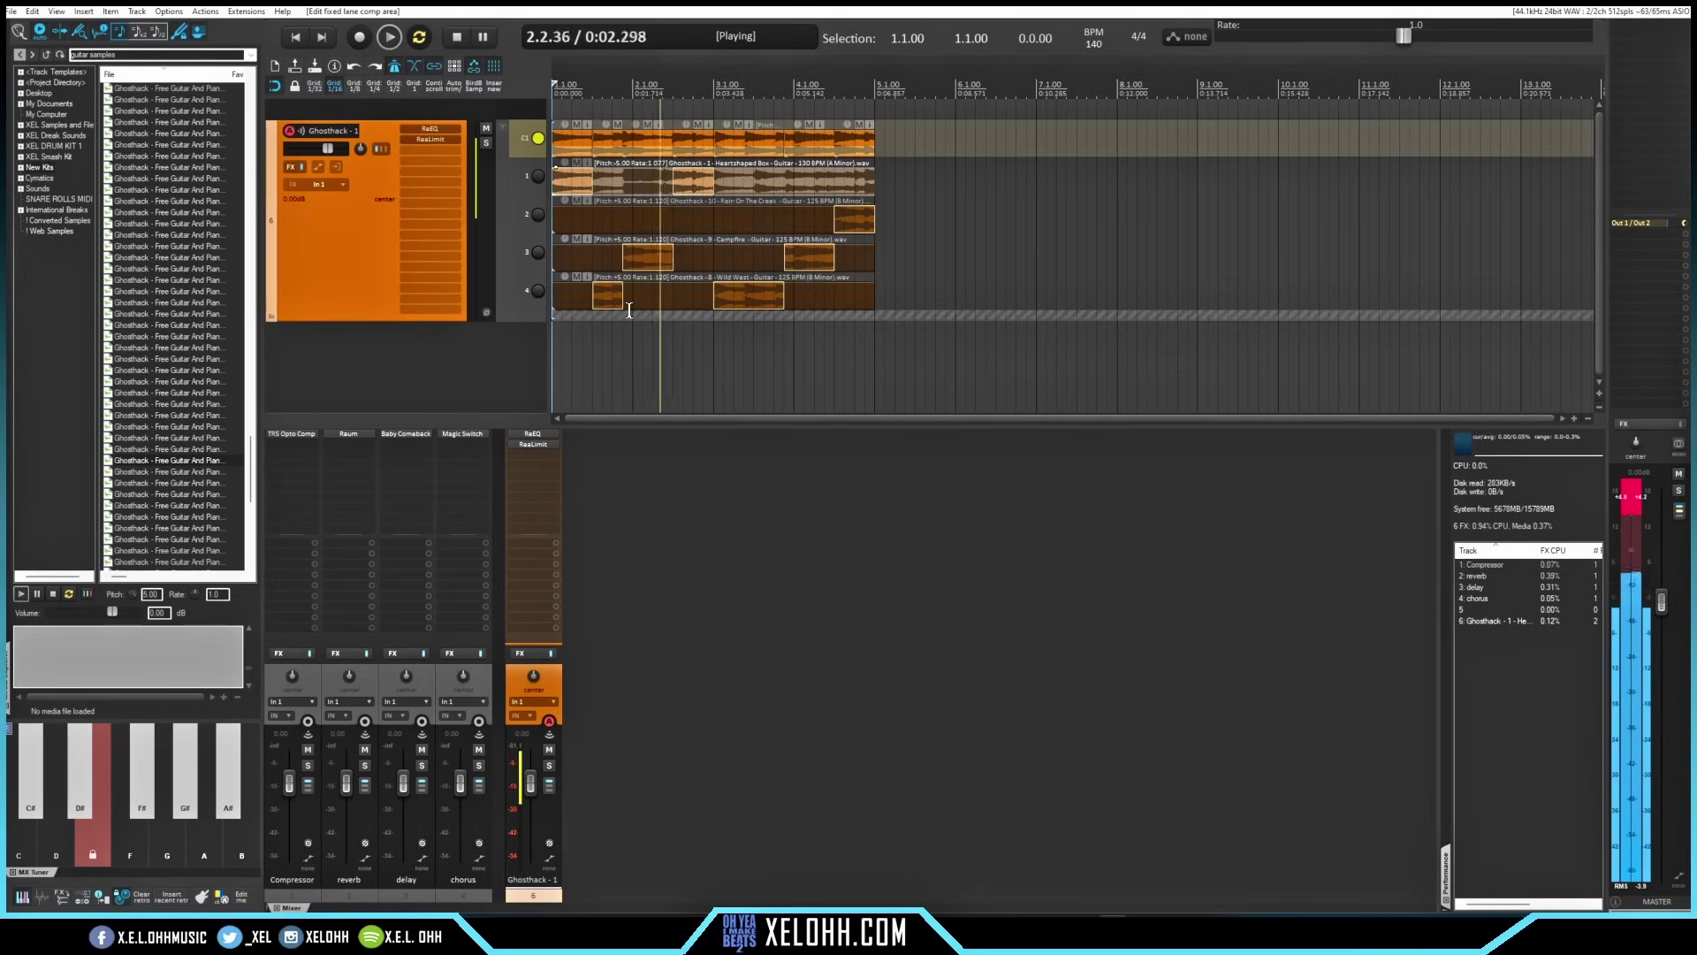
pyautogui.press('space')
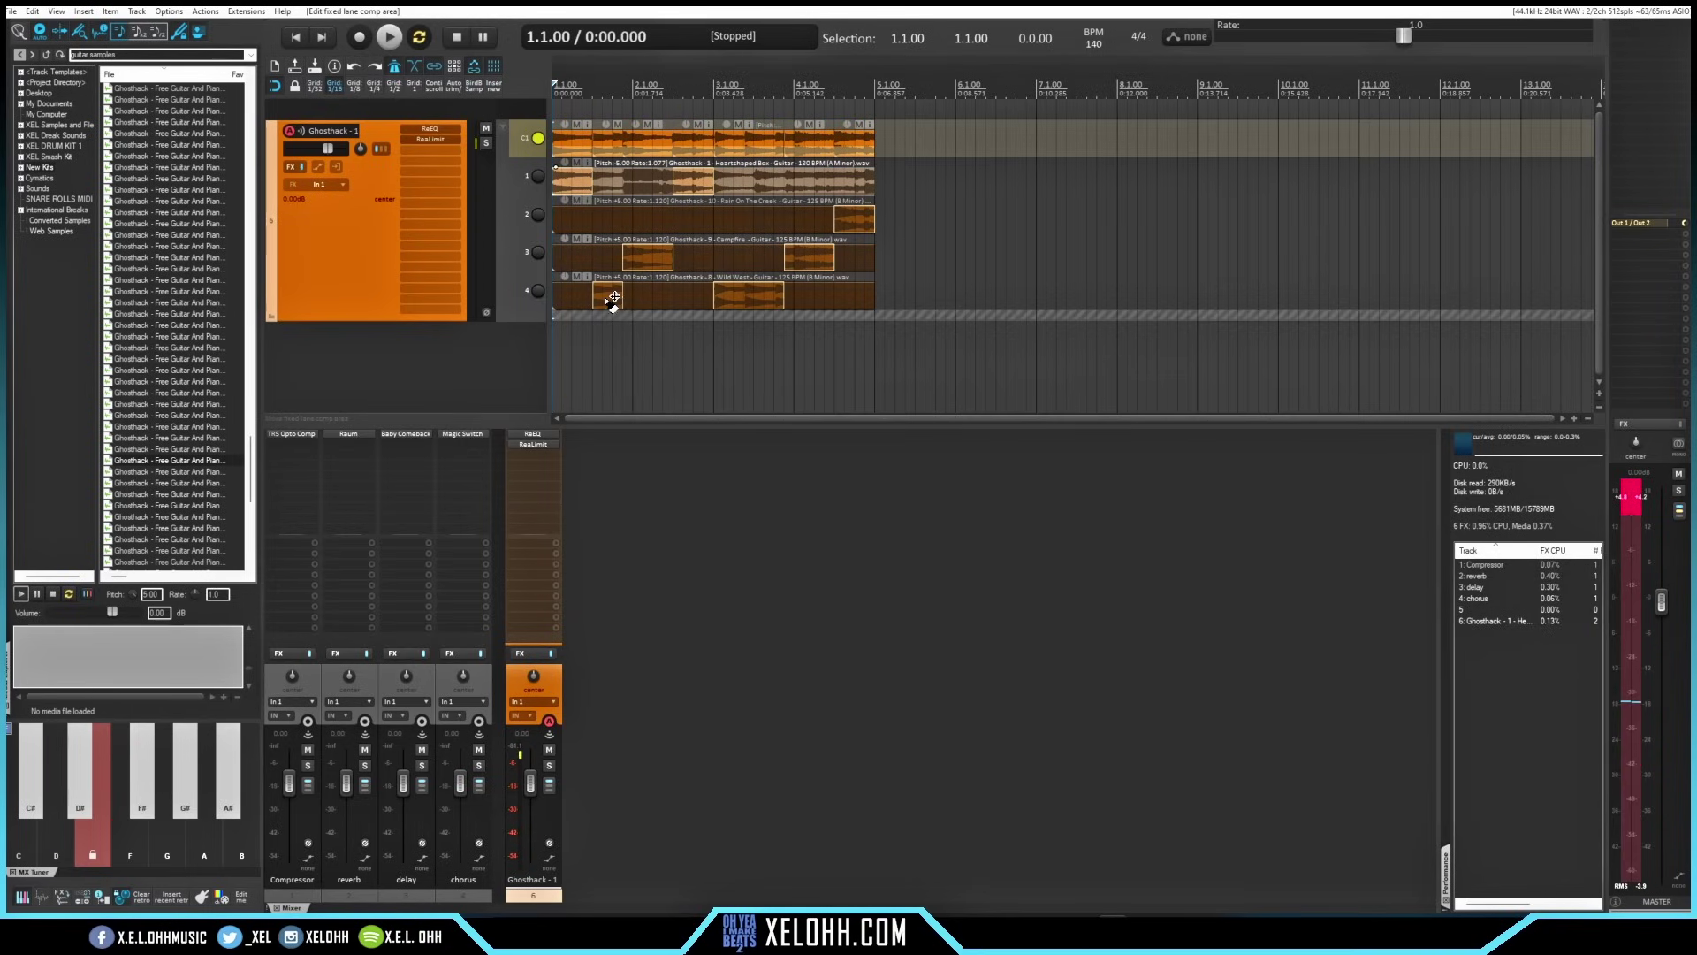
# Move the comp area in bar 1 from lane 4 back to lane 2 and audition the comp.
pyautogui.moveTo(624, 301); pyautogui.dragTo(624, 230)
pyautogui.press('space')
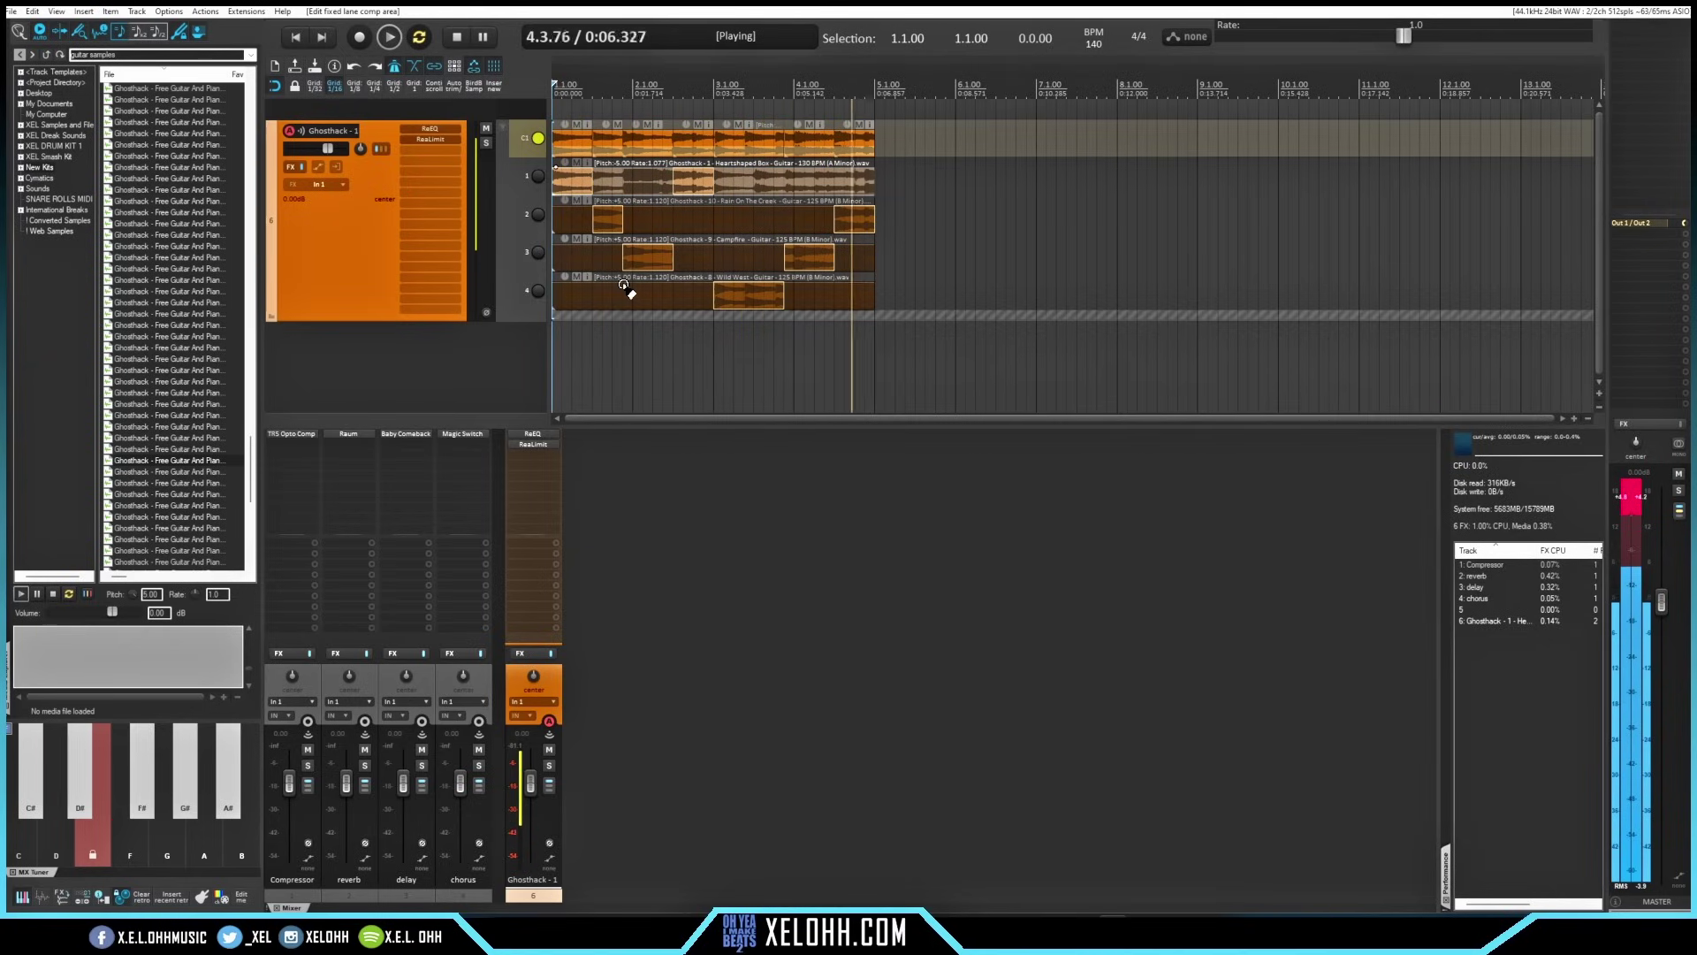
pyautogui.press('space')
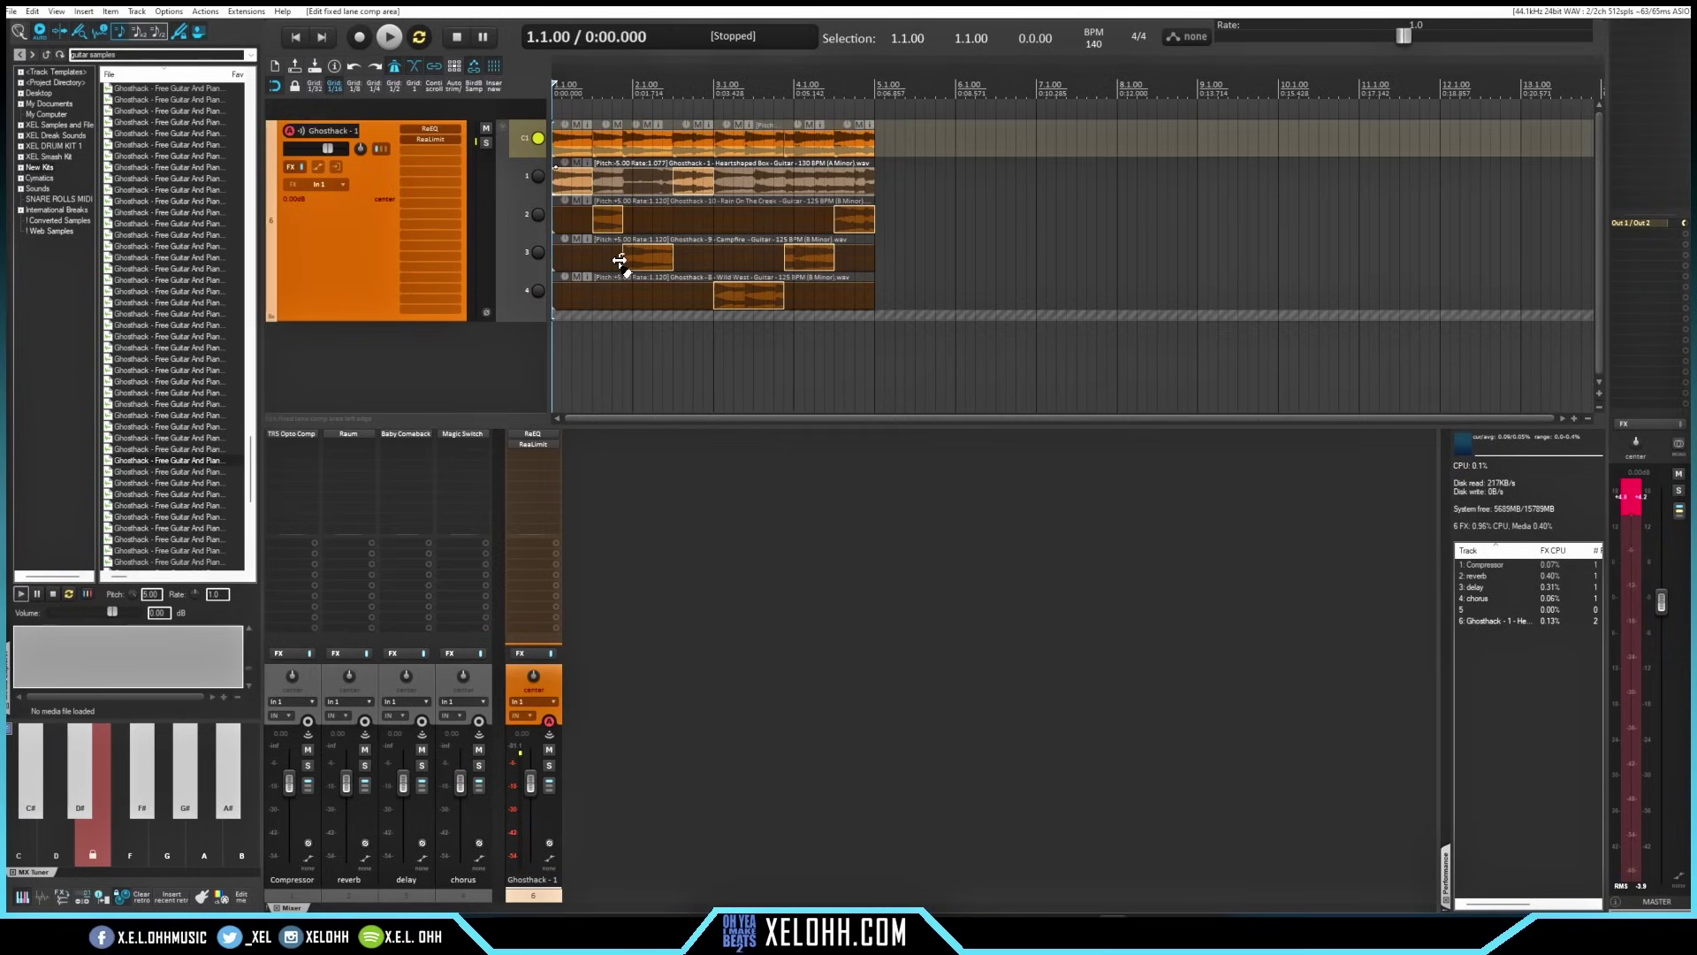